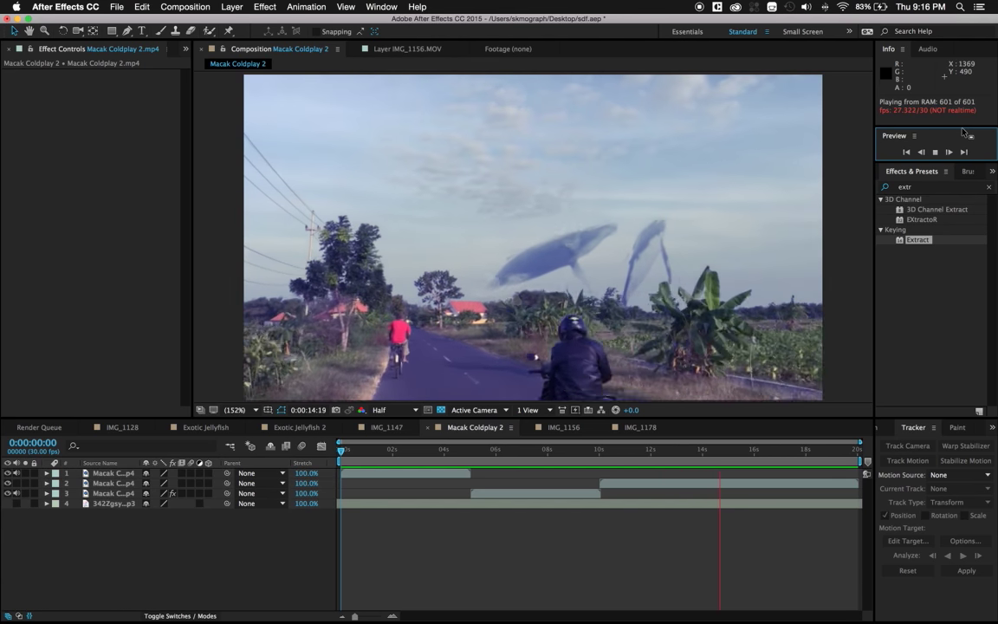
Step: Stop the whale-over-road preview and switch over to Safari
key("super+Tab")
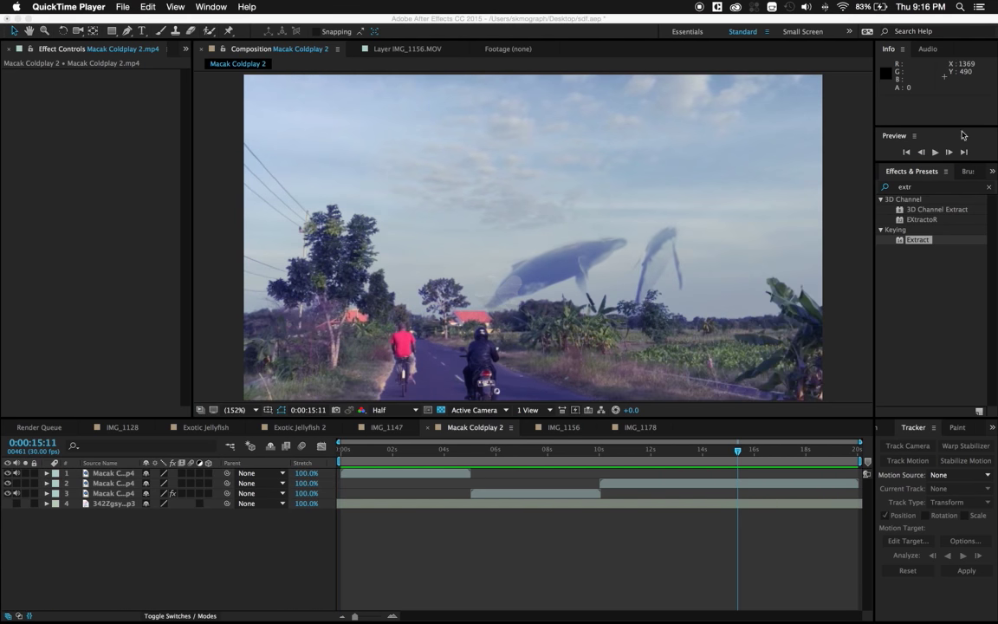
key("super+Tab")
left_click(572, 309)
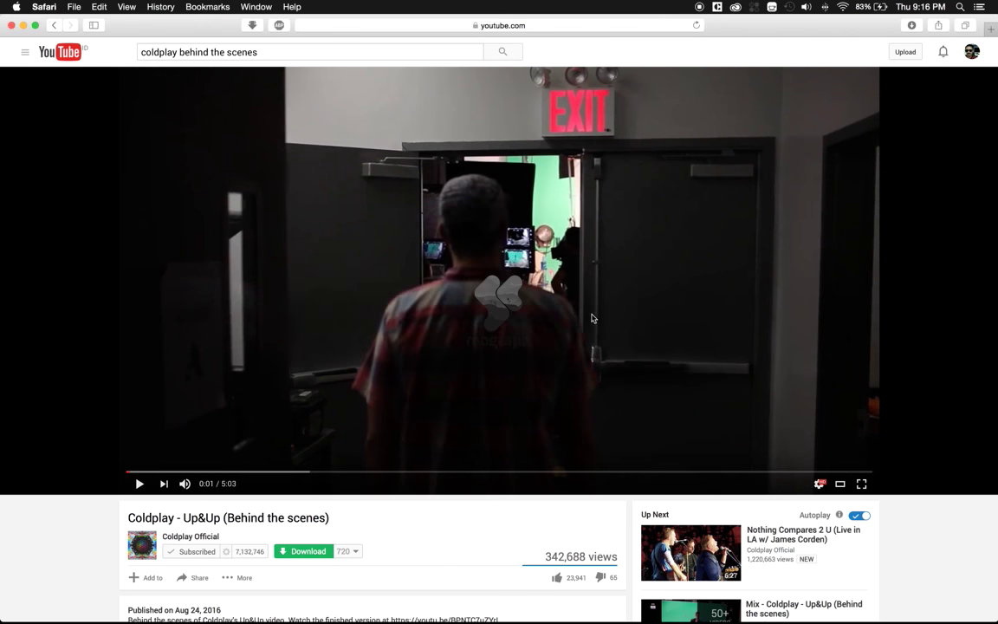
left_click(486, 316)
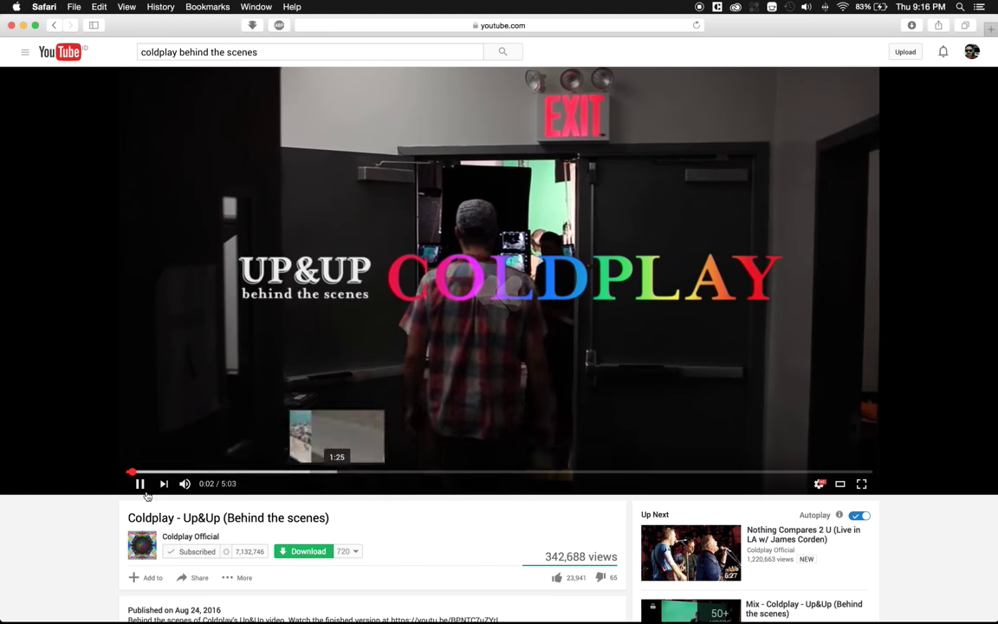
left_click(200, 485)
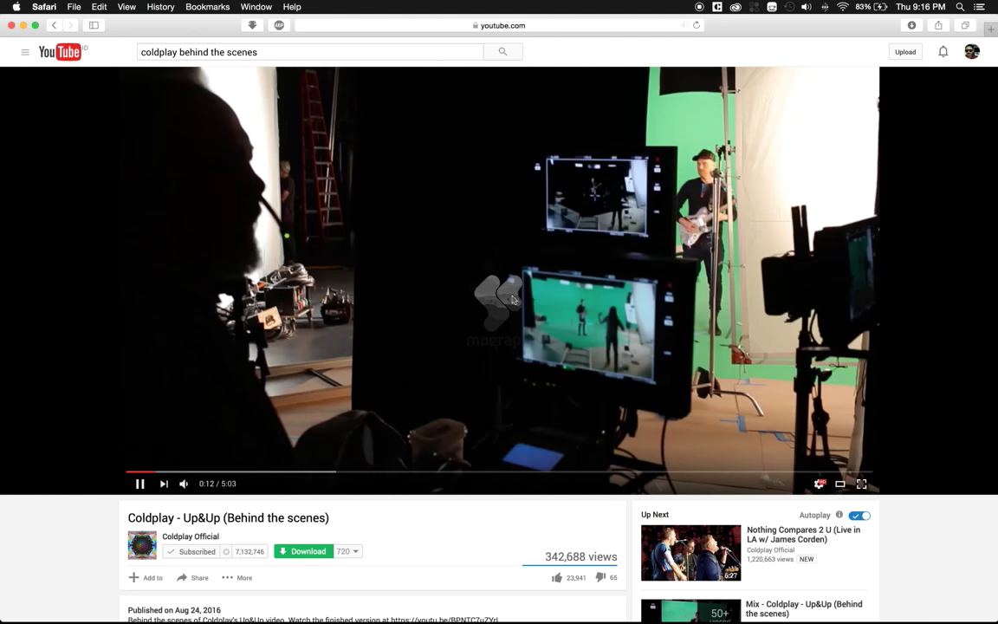
left_click(508, 319)
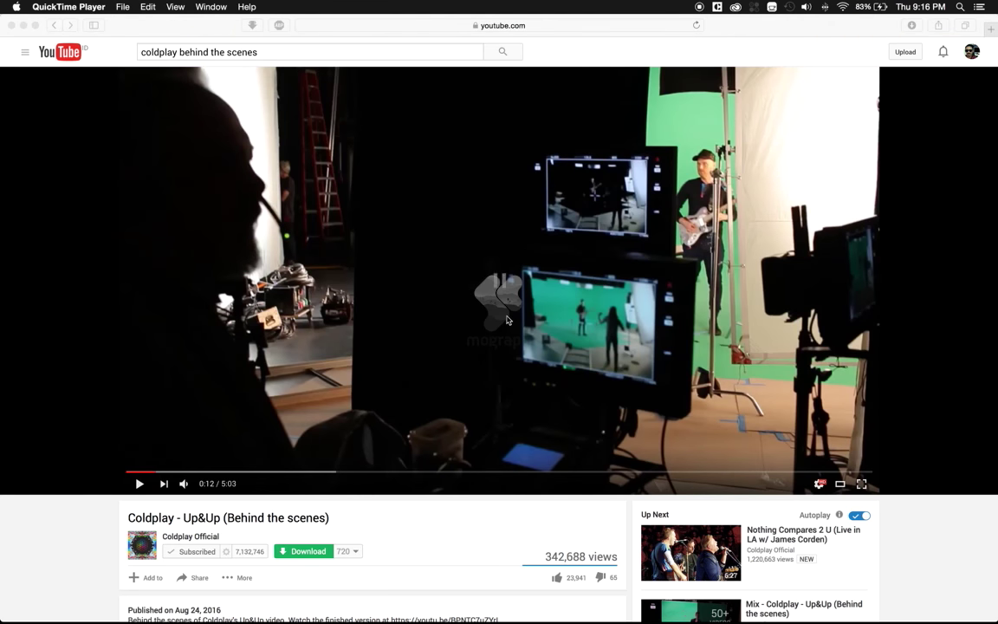
key("super+Tab")
left_click(504, 317)
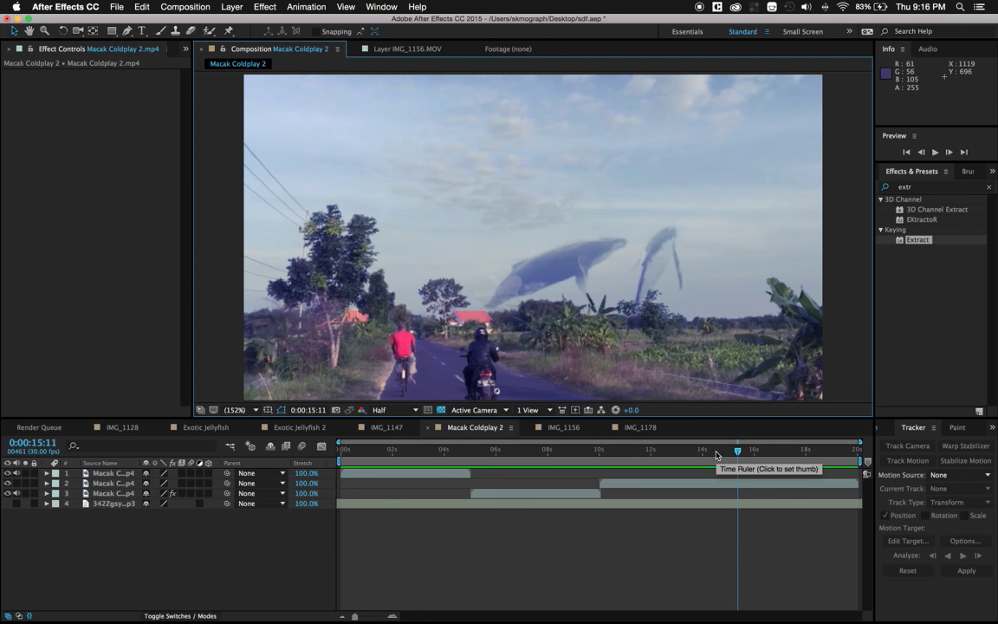
Step: Scrub the Macak Coldplay 2 comp through its shots, stop the preview, and return to 0:00
left_click_drag(562, 460, 386, 458)
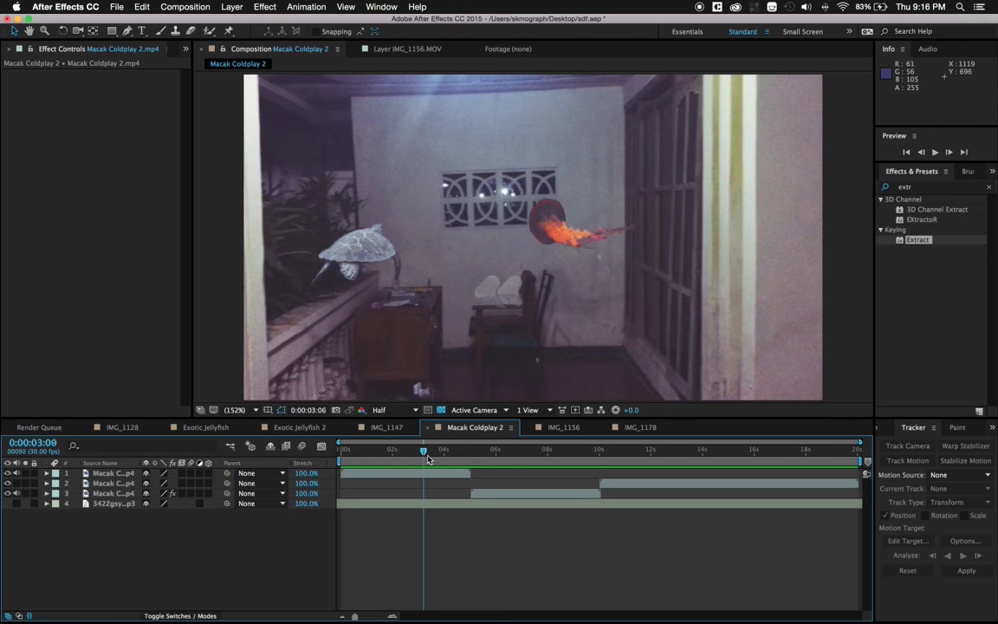
left_click_drag(386, 458, 340, 458)
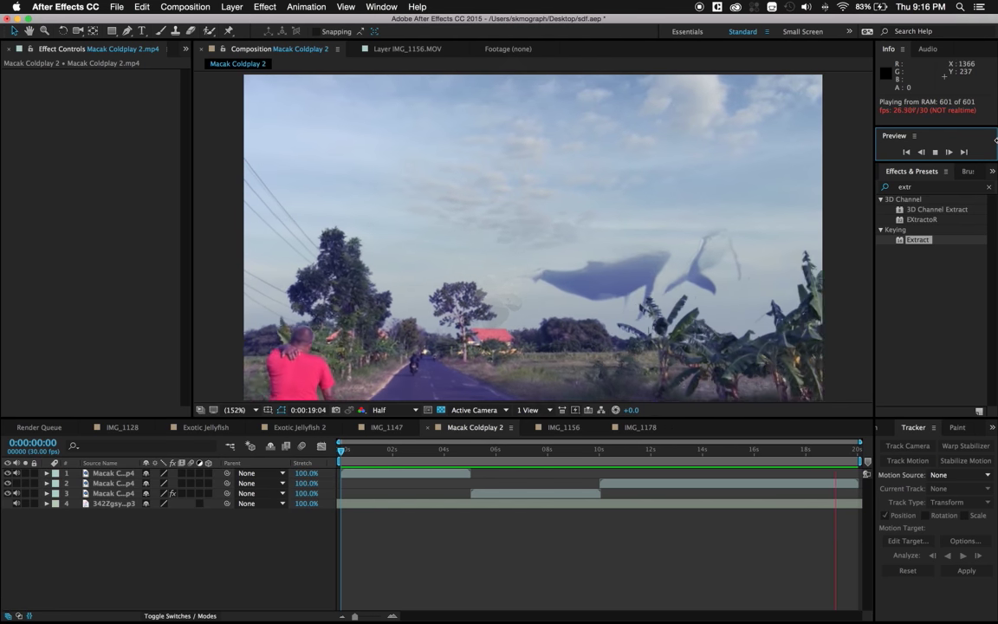
key("space")
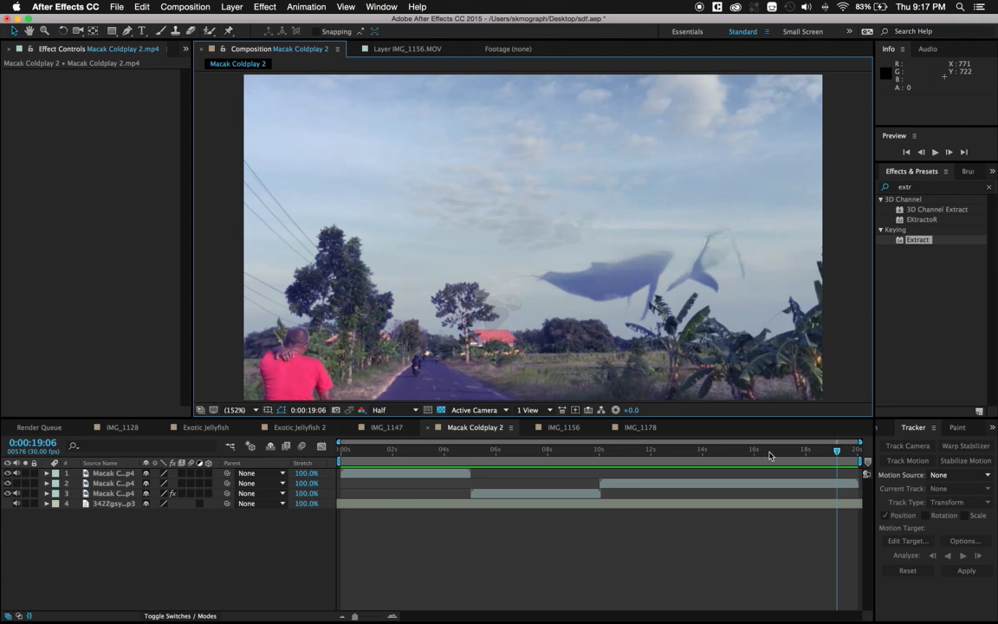
mouse_move(769, 456)
left_mouse_down()
mouse_move(427, 456)
mouse_move(674, 465)
mouse_move(373, 454)
left_mouse_up()
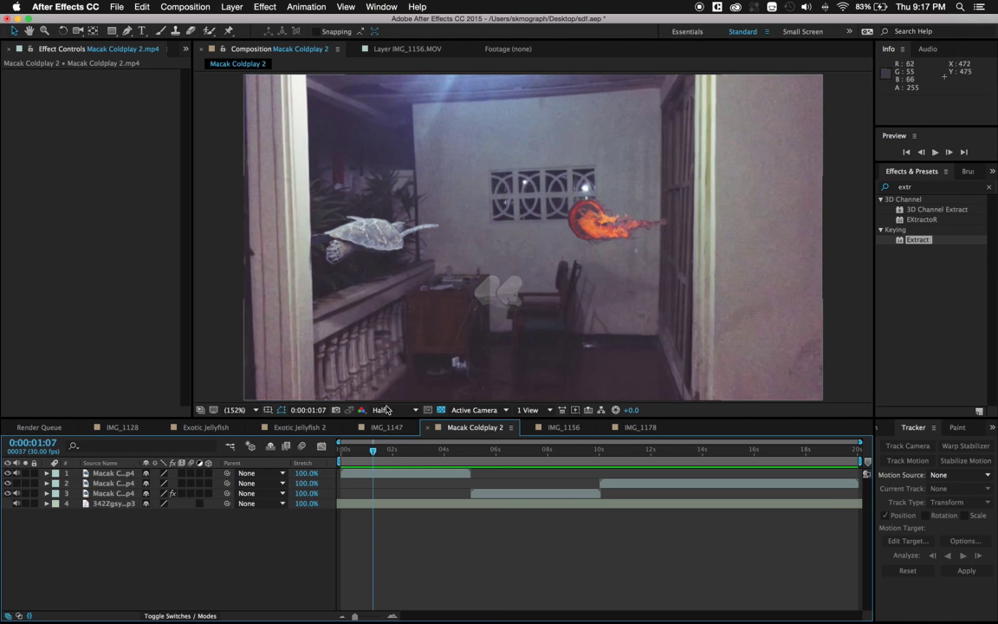
left_click_drag(344, 454, 335, 454)
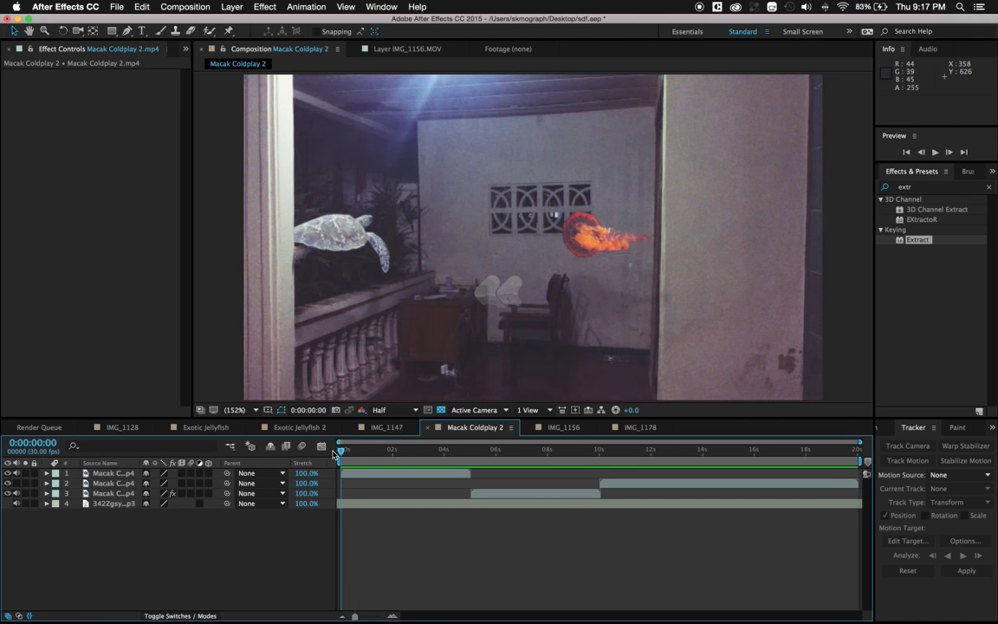
key("super+Tab")
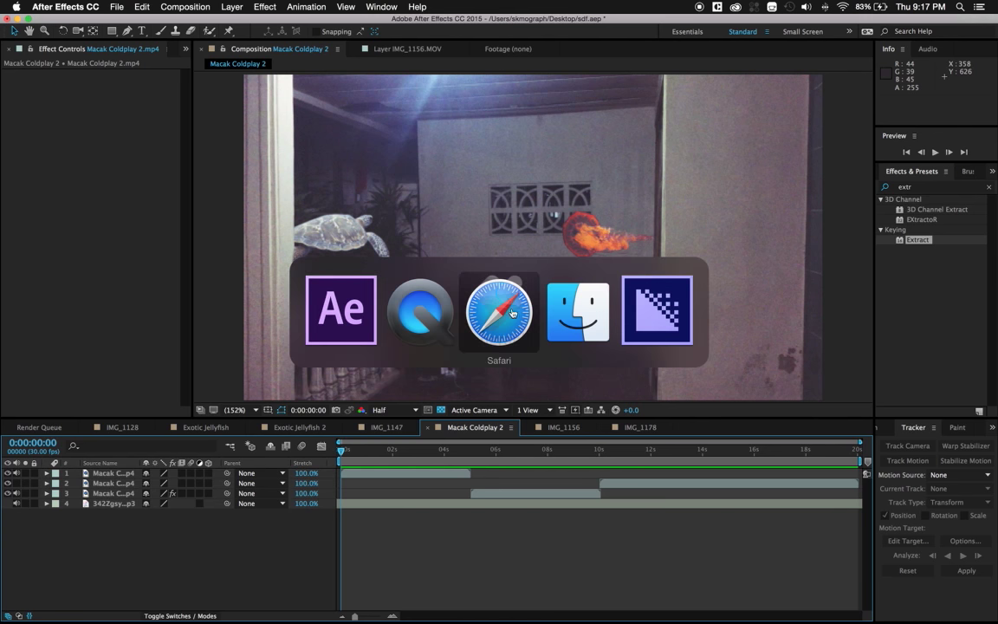
Step: Browse the YouTube results in Safari
left_click(512, 313)
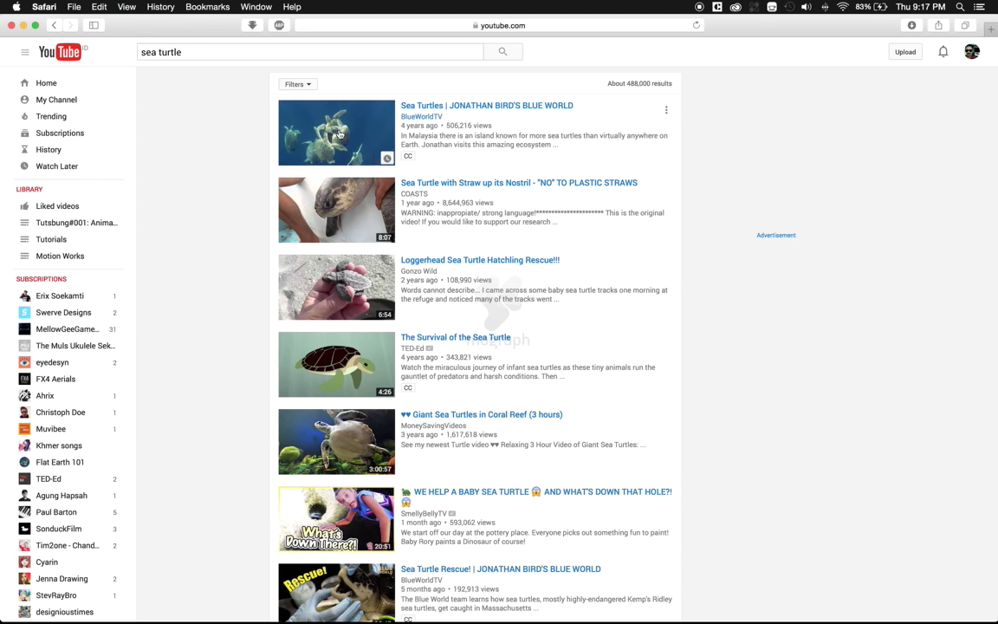
scroll(343, 273, "down", 8)
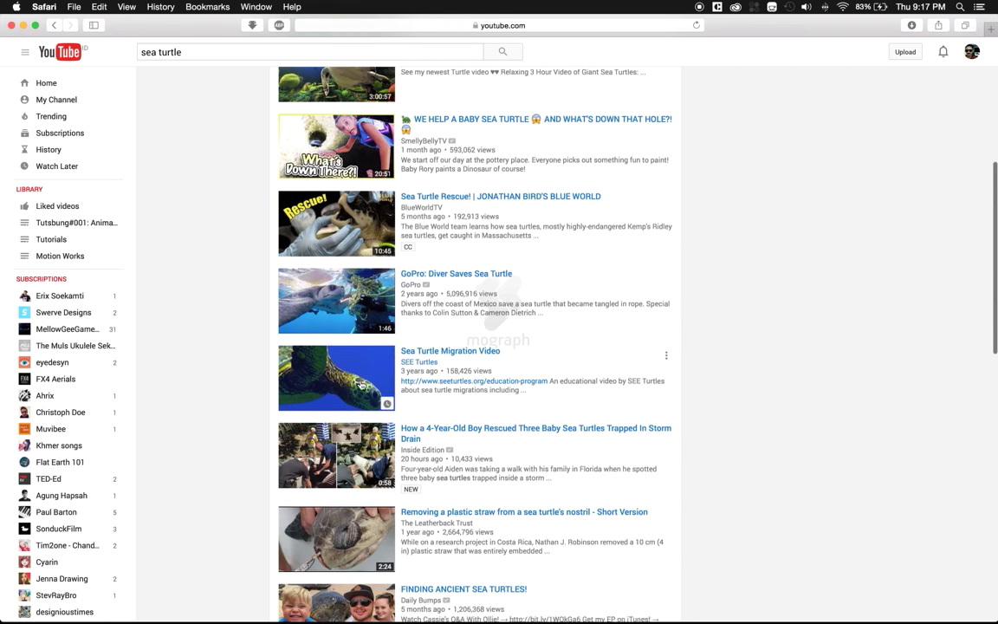
scroll(368, 364, "down", 5)
scroll(362, 384, "down", 7)
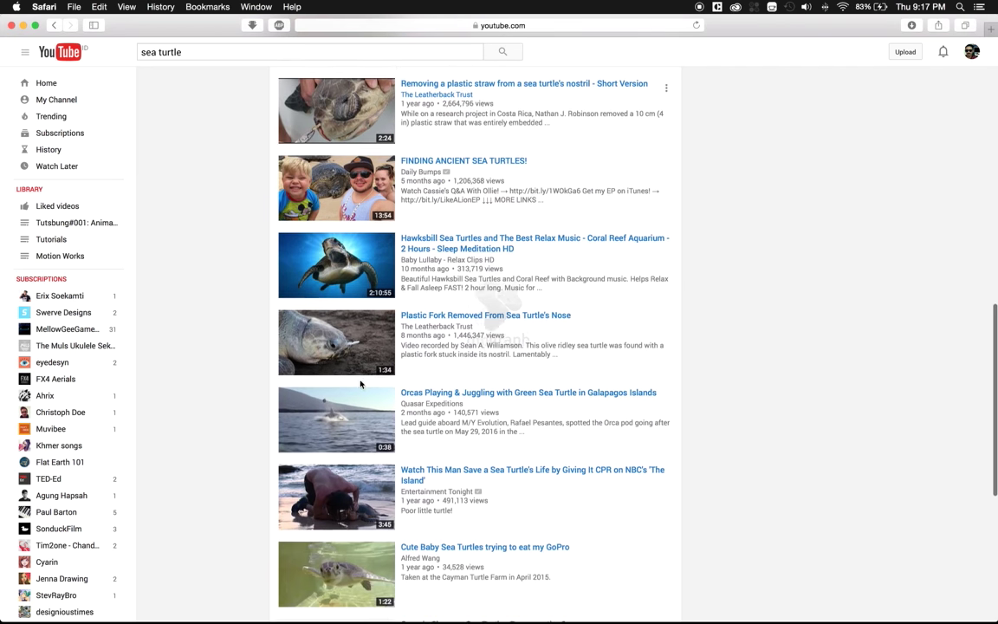
scroll(361, 384, "down", 4)
scroll(361, 384, "down", 5)
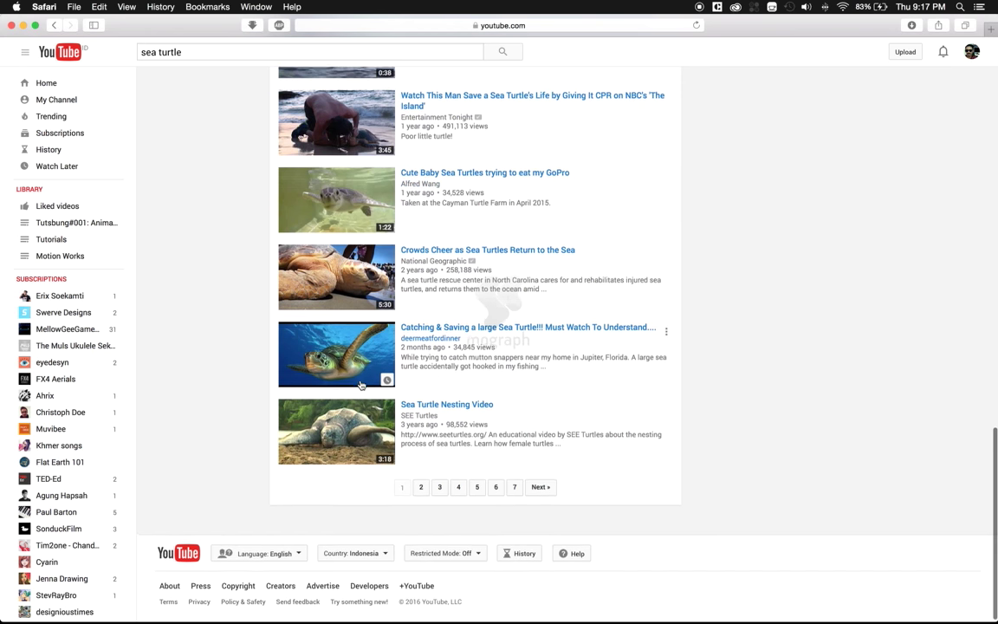
scroll(361, 384, "up", 1)
scroll(362, 384, "up", 10)
scroll(362, 384, "up", 10)
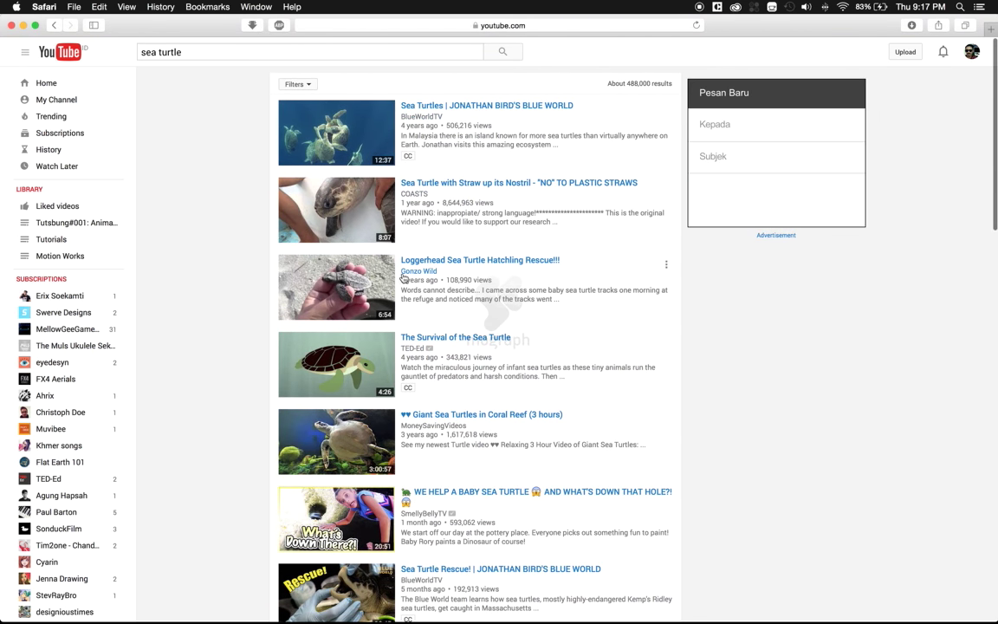
scroll(381, 251, "down", 5)
scroll(399, 291, "down", 2)
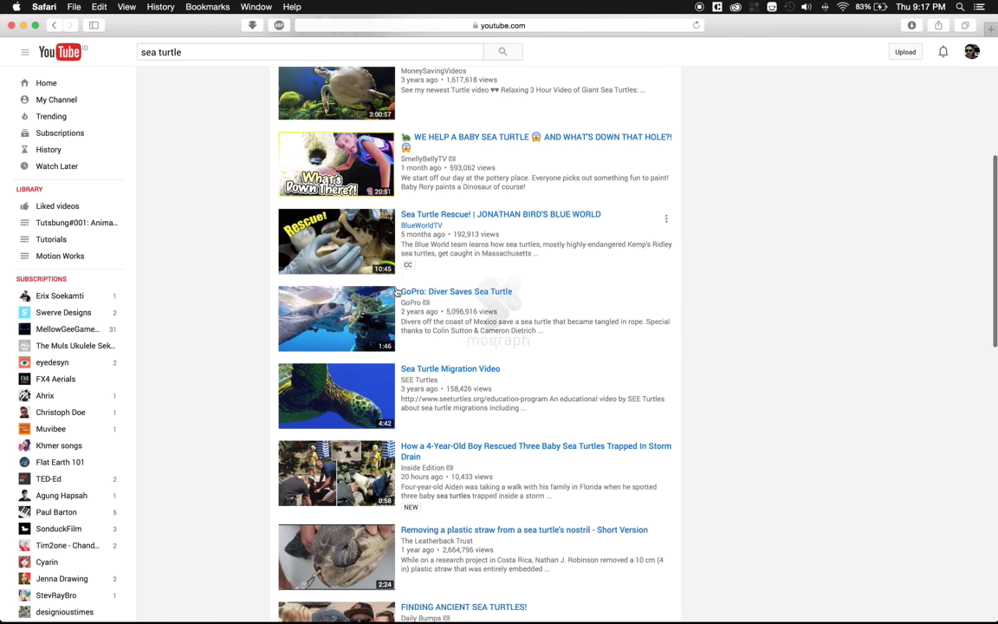
scroll(412, 321, "down", 3)
scroll(429, 364, "down", 2)
scroll(444, 395, "down", 2)
scroll(444, 394, "down", 2)
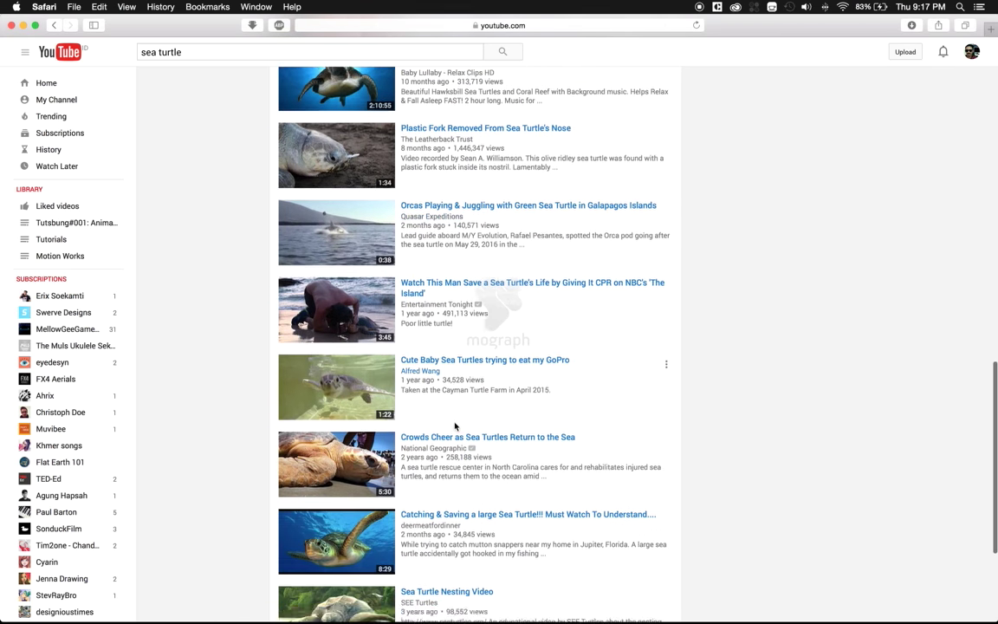
scroll(416, 346, "up", 15)
scroll(260, 173, "up", 5)
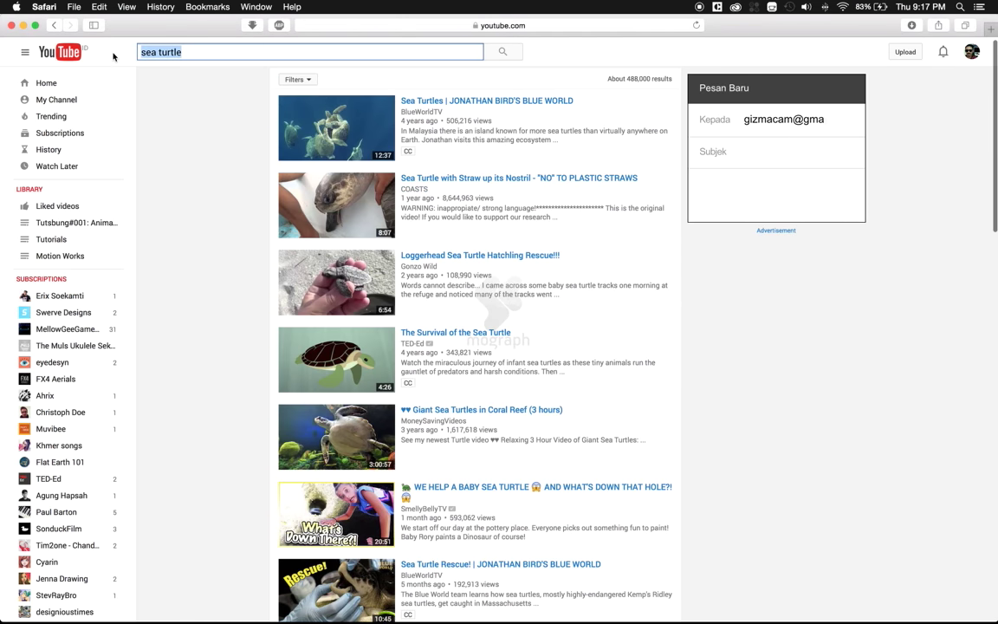
Step: Search YouTube for 'whale dancing' and then jellyfish, and return to After Effects
type("whale danc")
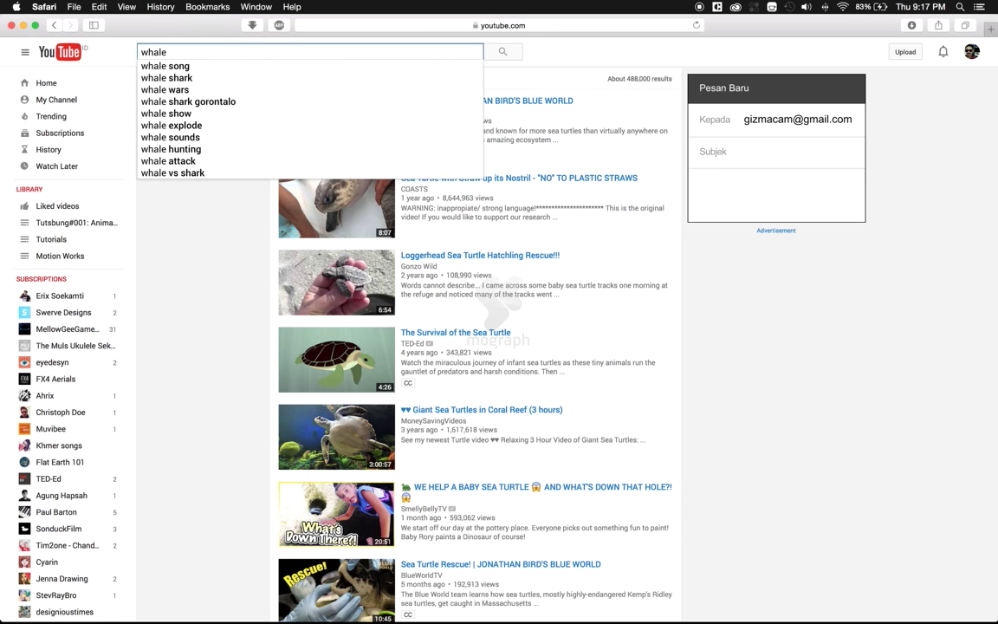
type("ing")
key("Return")
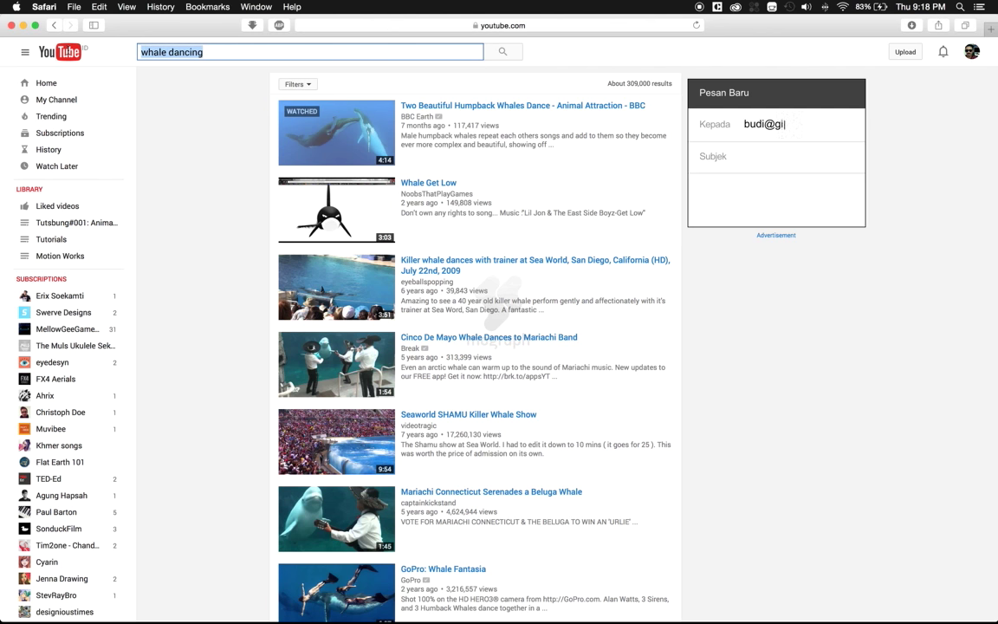
type("y fish")
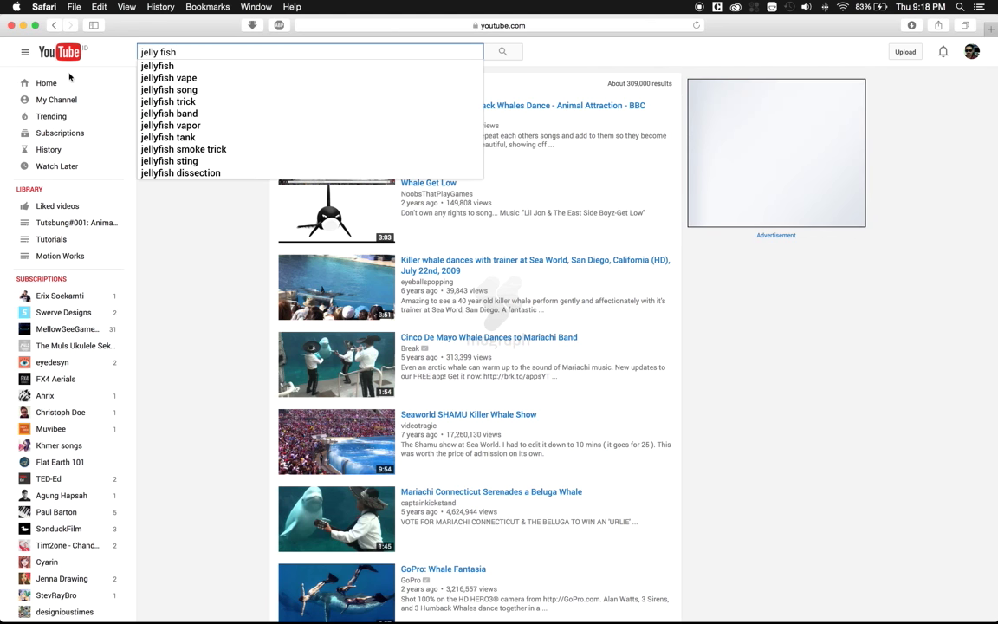
left_click(149, 69)
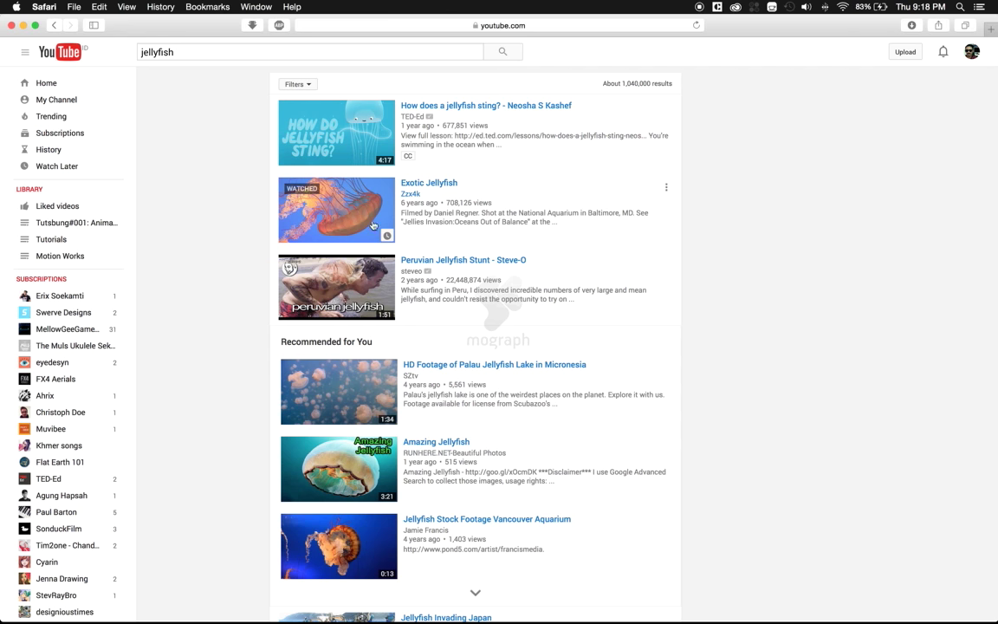
key("super+Tab")
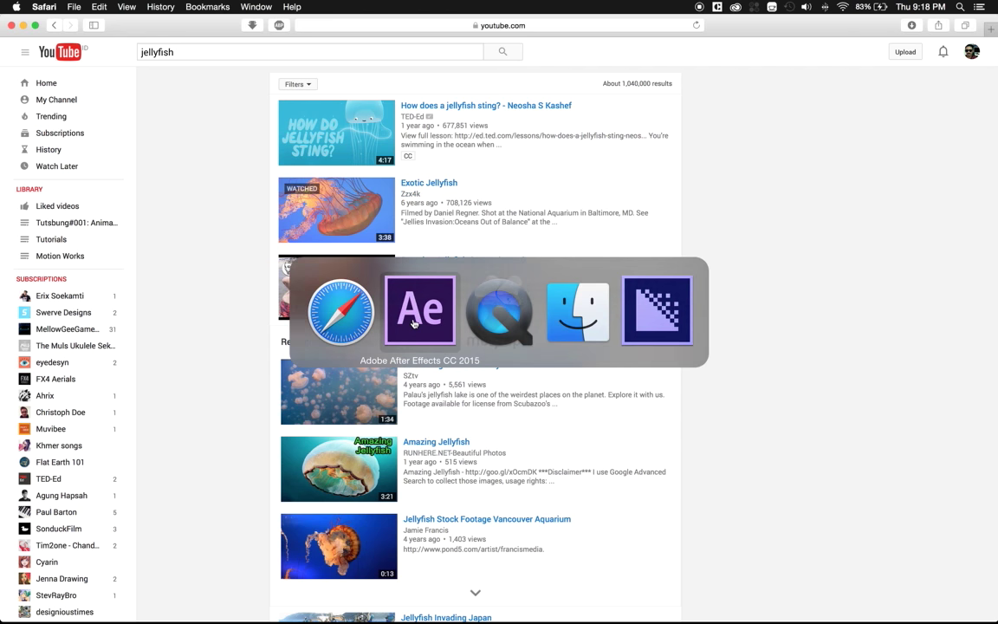
left_click(415, 324)
Step: Create a new composition from the IMG_1128.MOV clip in the Project panel
left_click(6, 124)
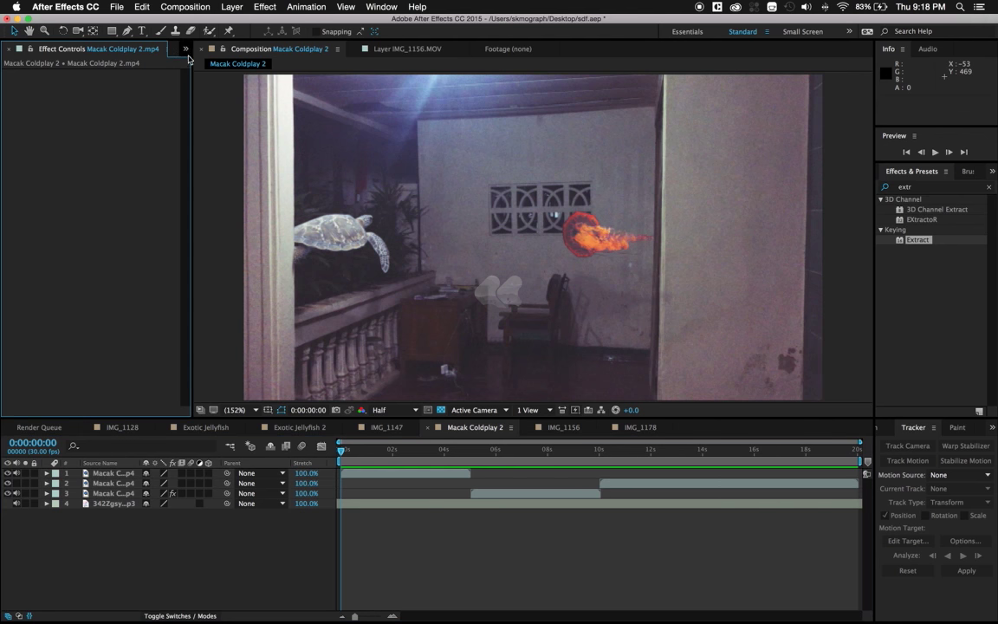
left_click(185, 50)
left_click(213, 64)
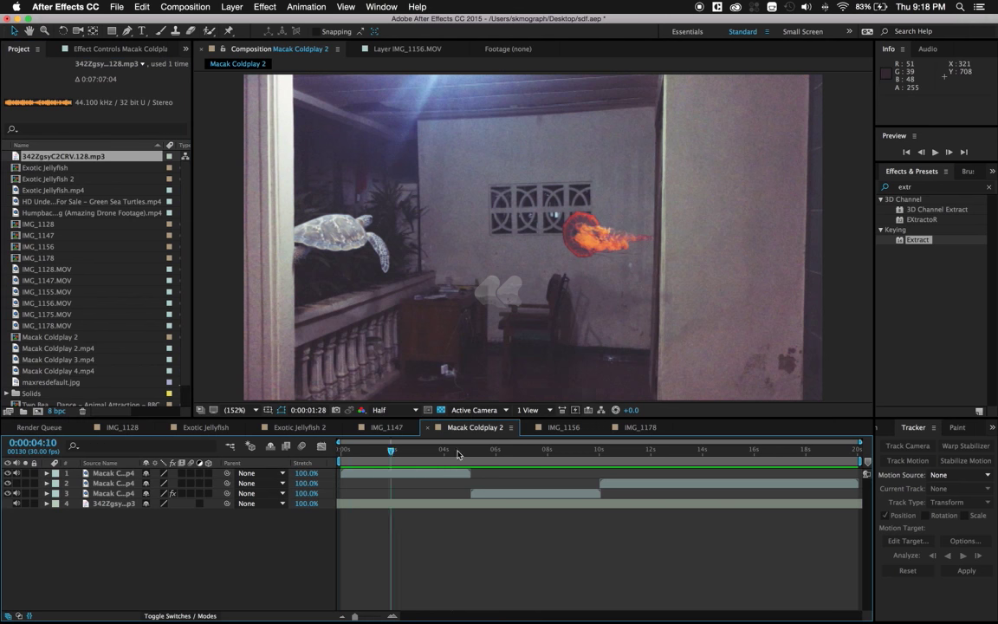
left_click(48, 270)
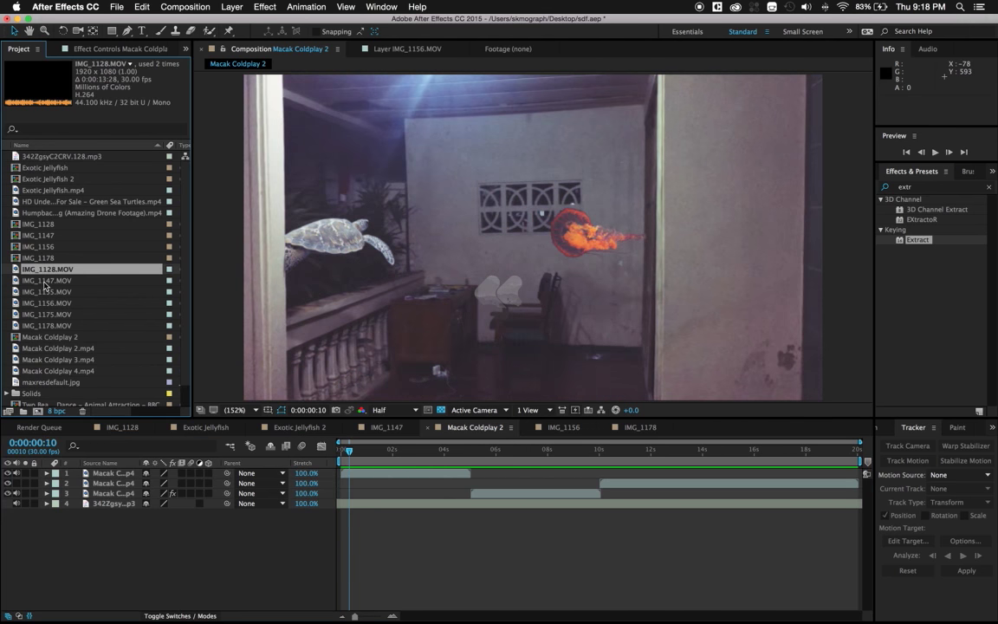
key("Up")
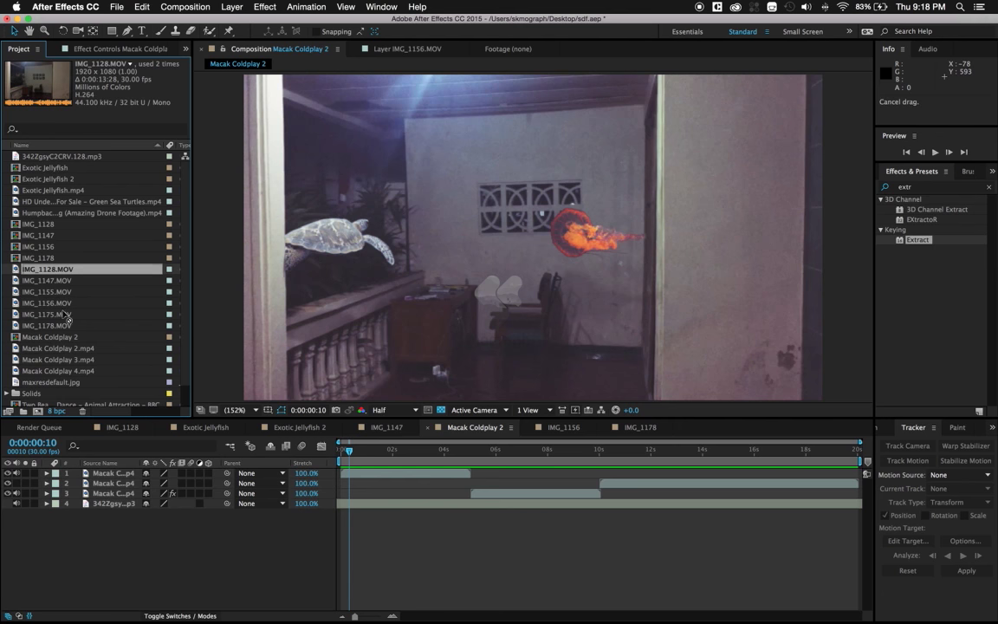
left_click_drag(37, 411, 36, 411)
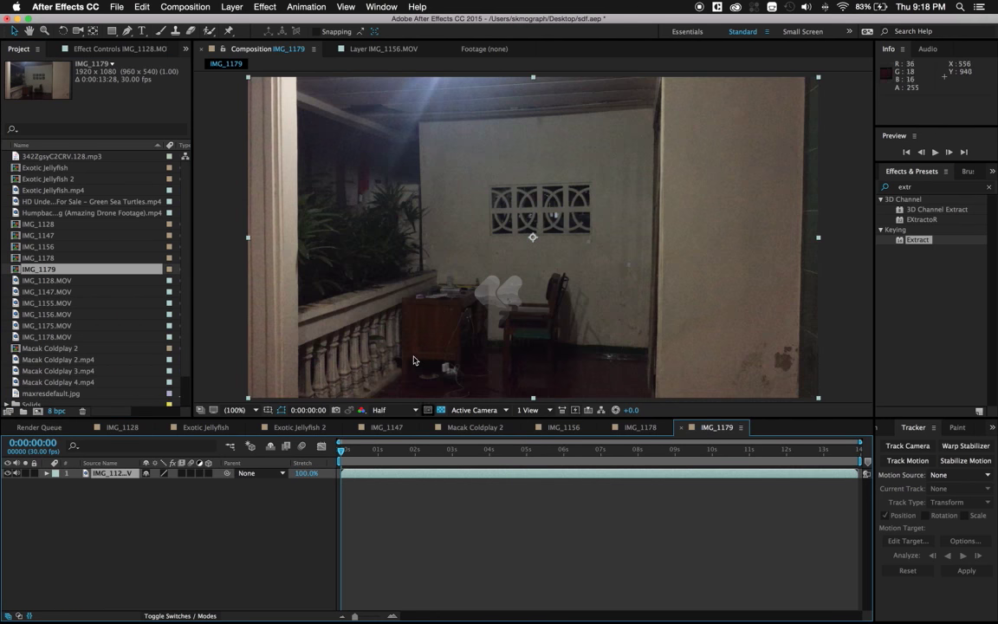
Step: View the IMG_1179 comp at 100%, preview it, and start Track Camera on the clip layer
key("period")
key("period")
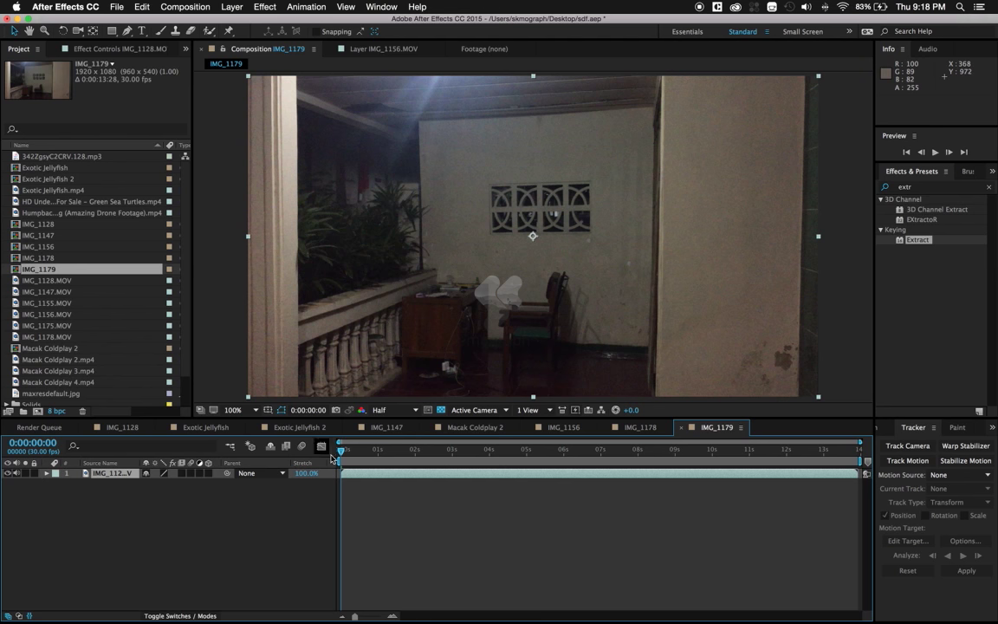
key("space")
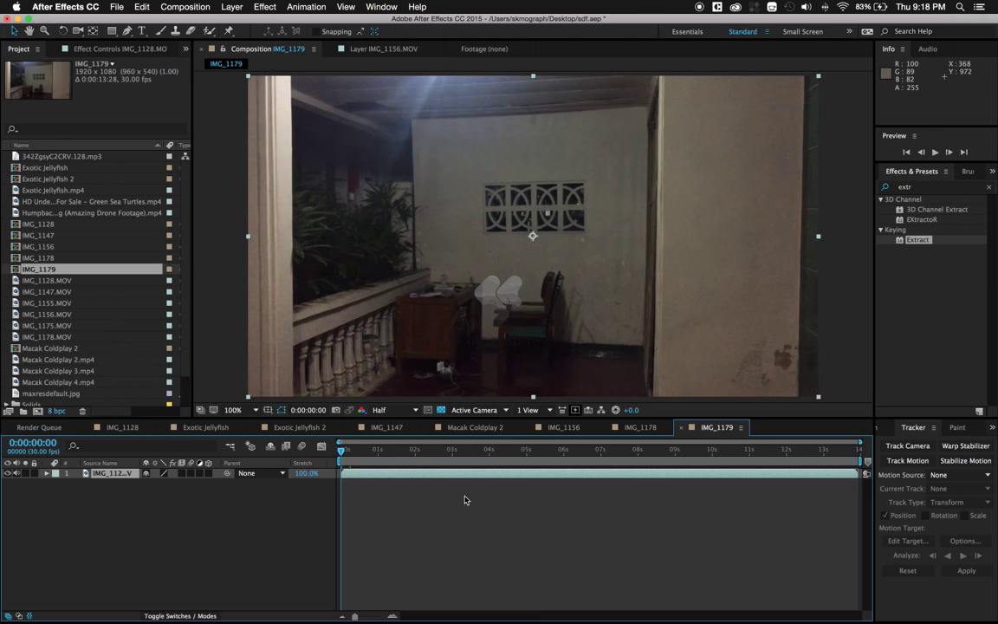
key("space")
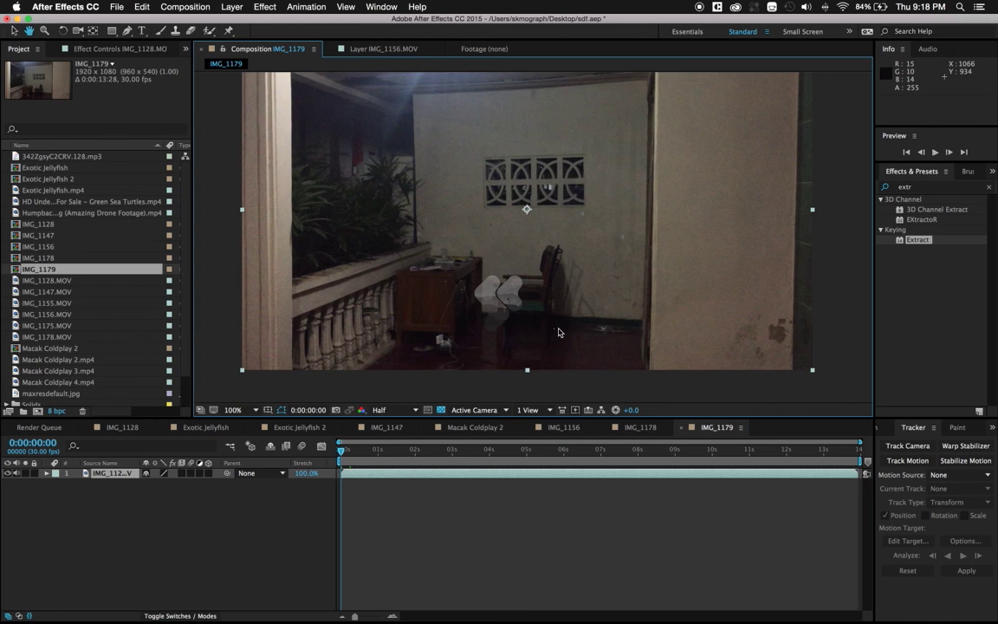
left_click(365, 450)
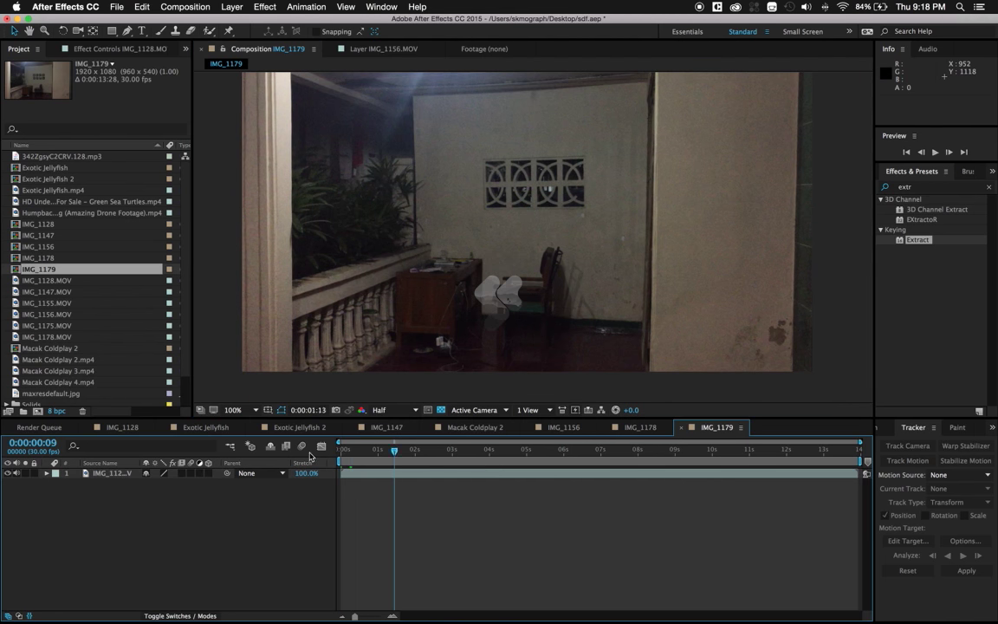
key("Home")
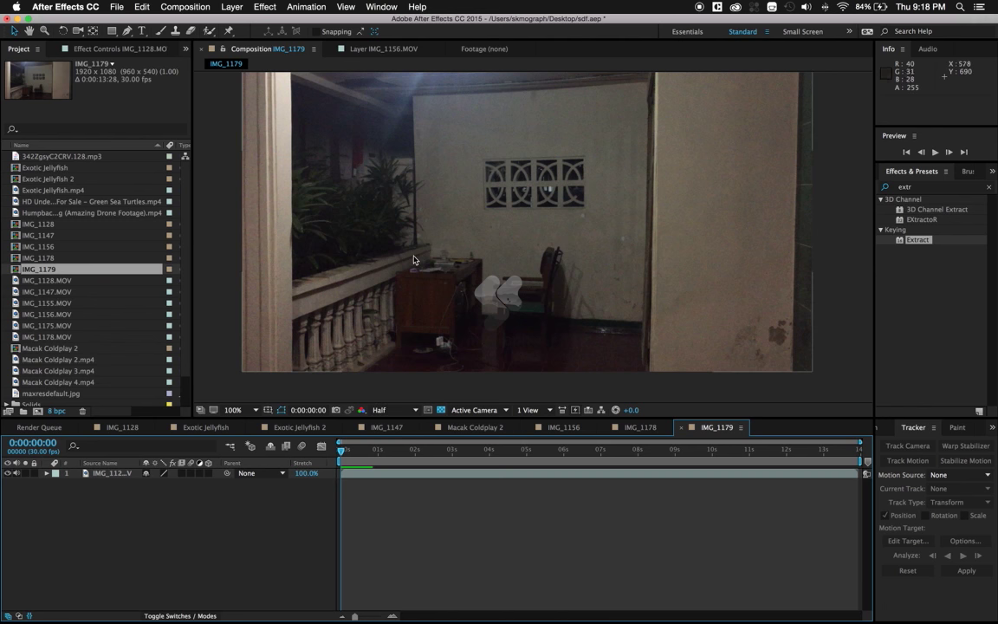
left_click(106, 473)
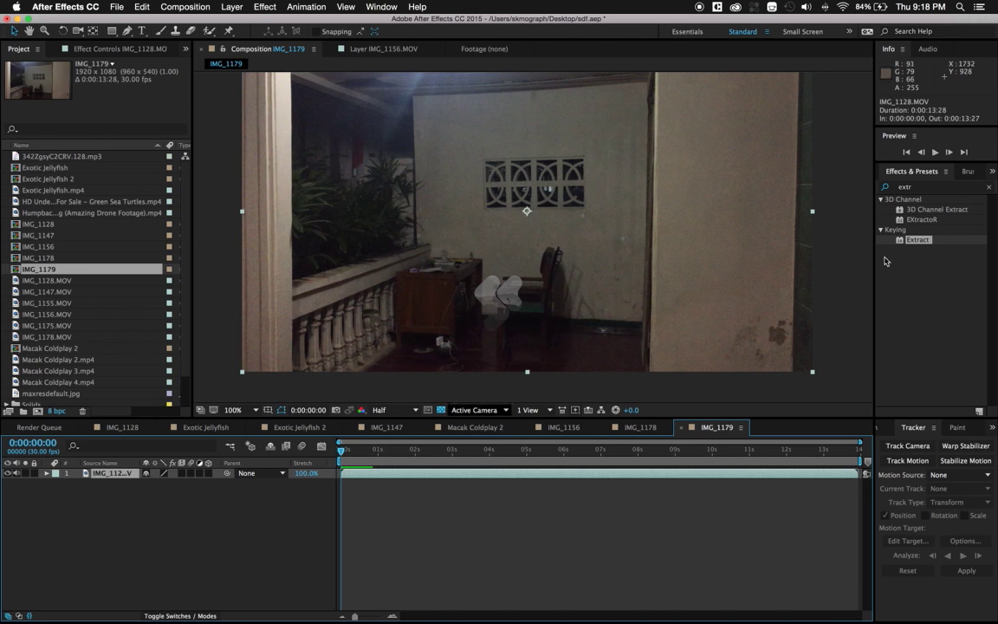
left_click(903, 445)
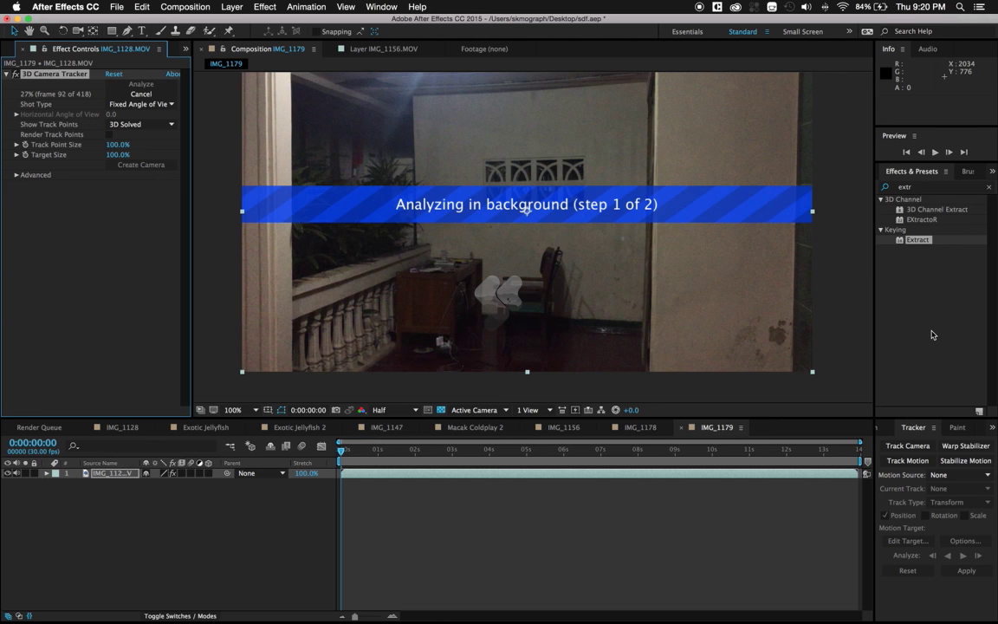
Step: Once tracking finishes, create a Track Solid and 3D Tracker Camera on the cabinet-top points
key("equal")
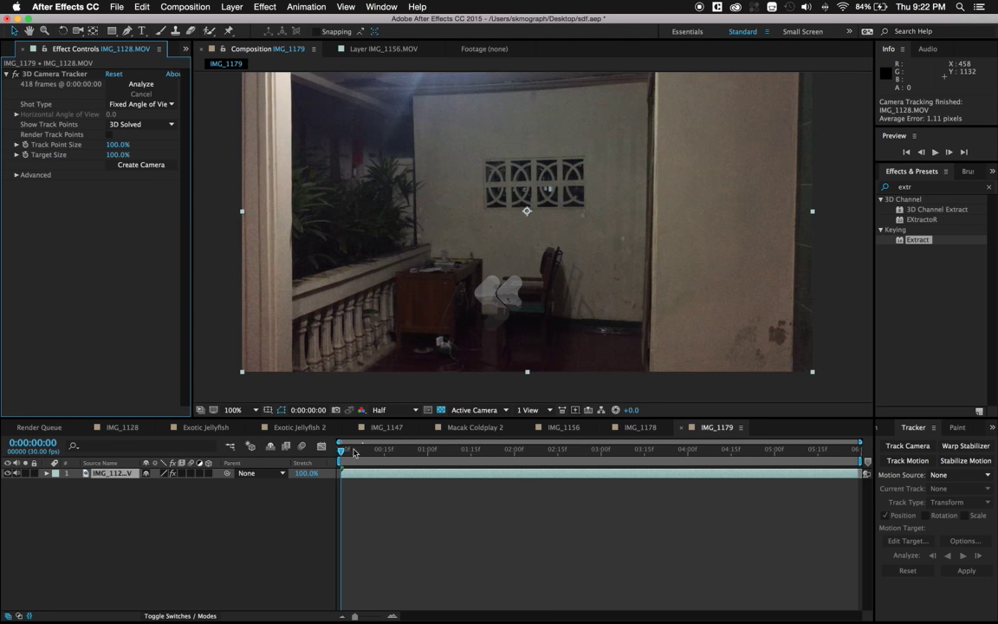
left_click(426, 457)
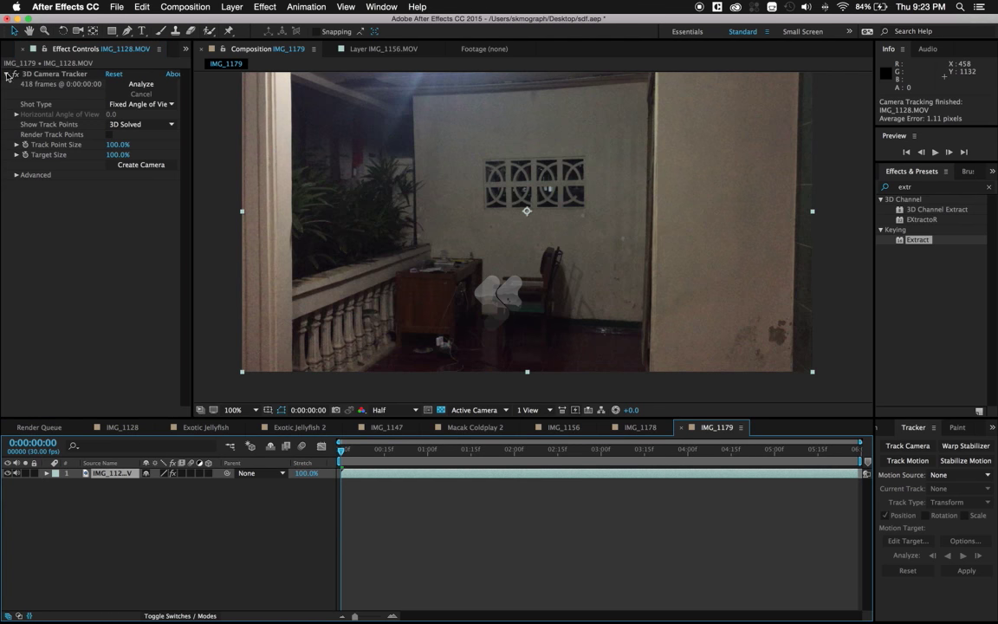
left_click(49, 76)
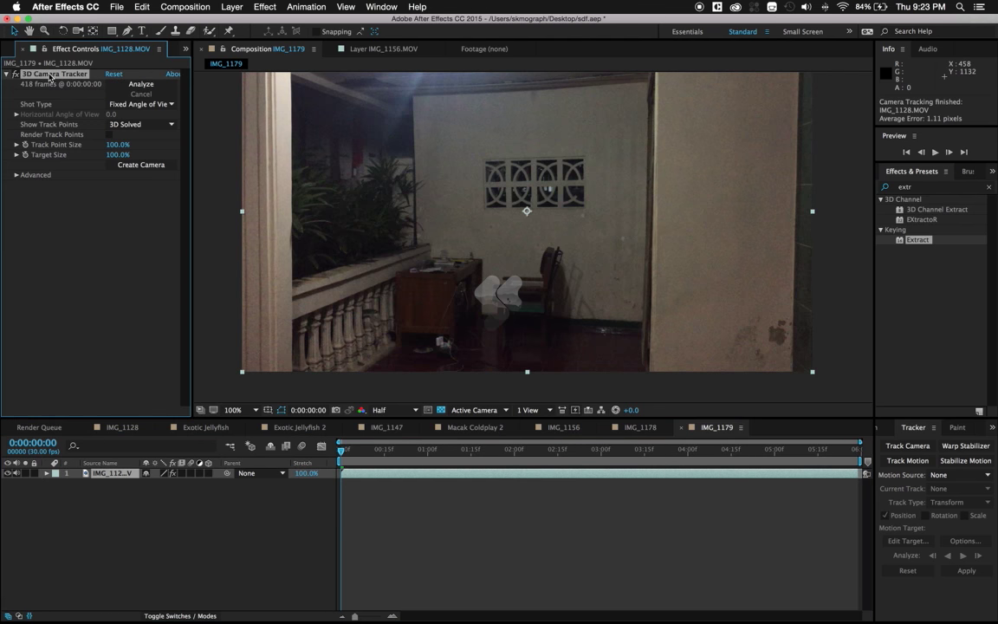
left_click(454, 259)
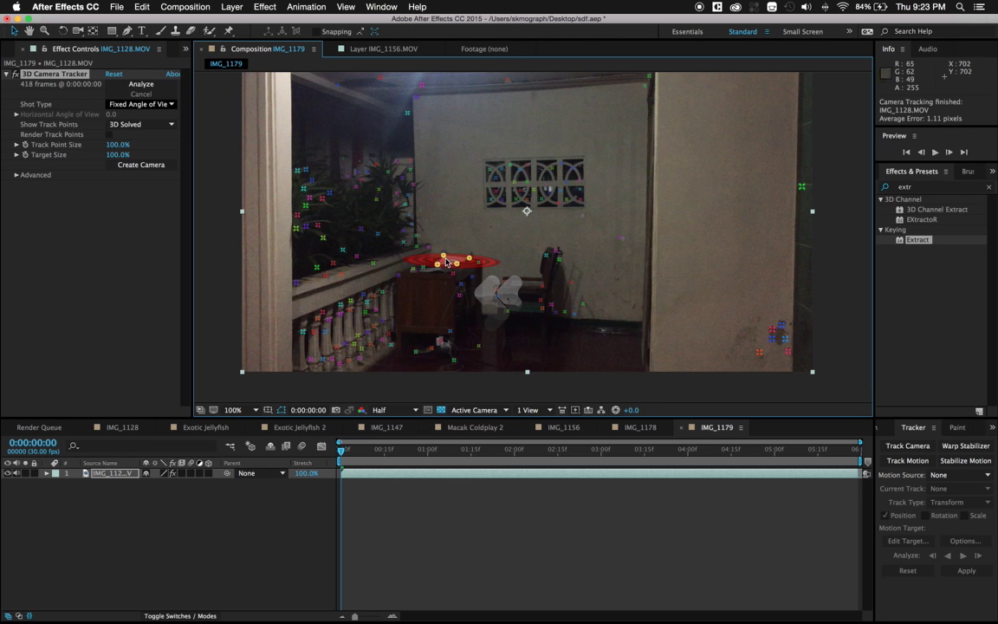
right_click(443, 263)
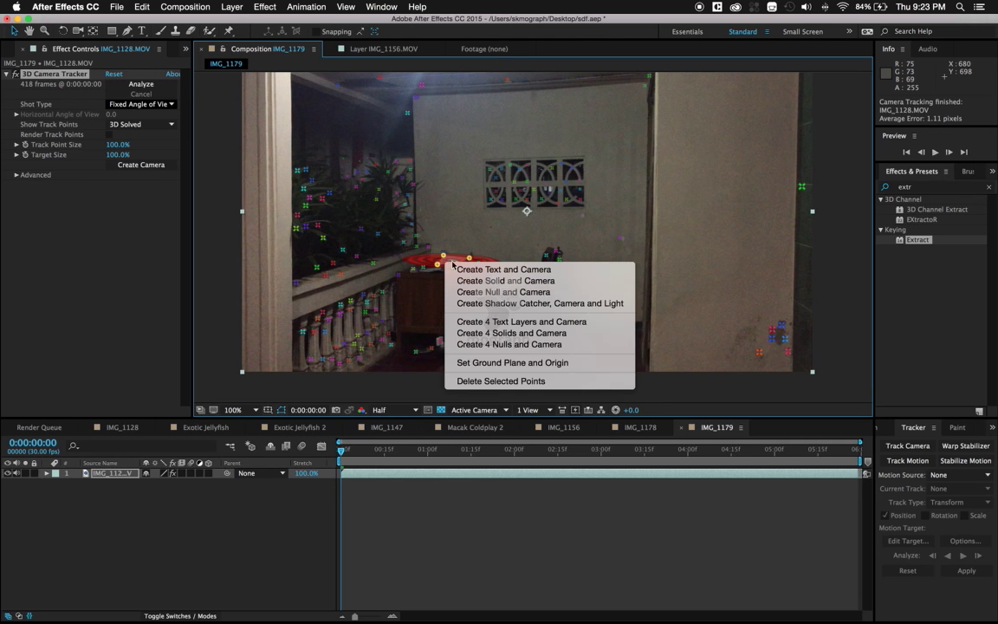
left_click(505, 283)
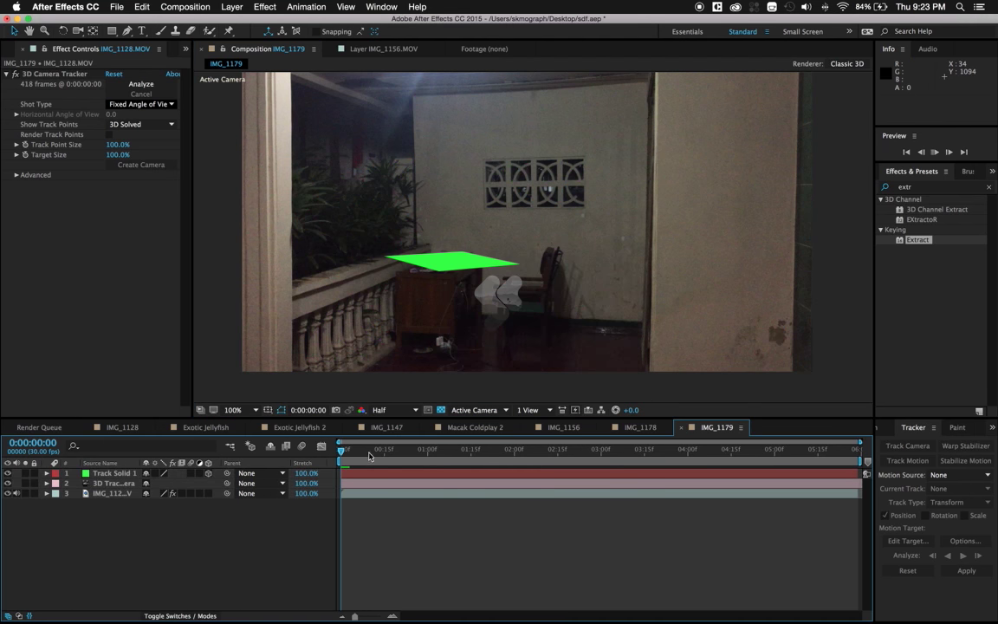
Step: Preview the tracked plane, then browse the Project panel from IMG_1128.MOV
key("space")
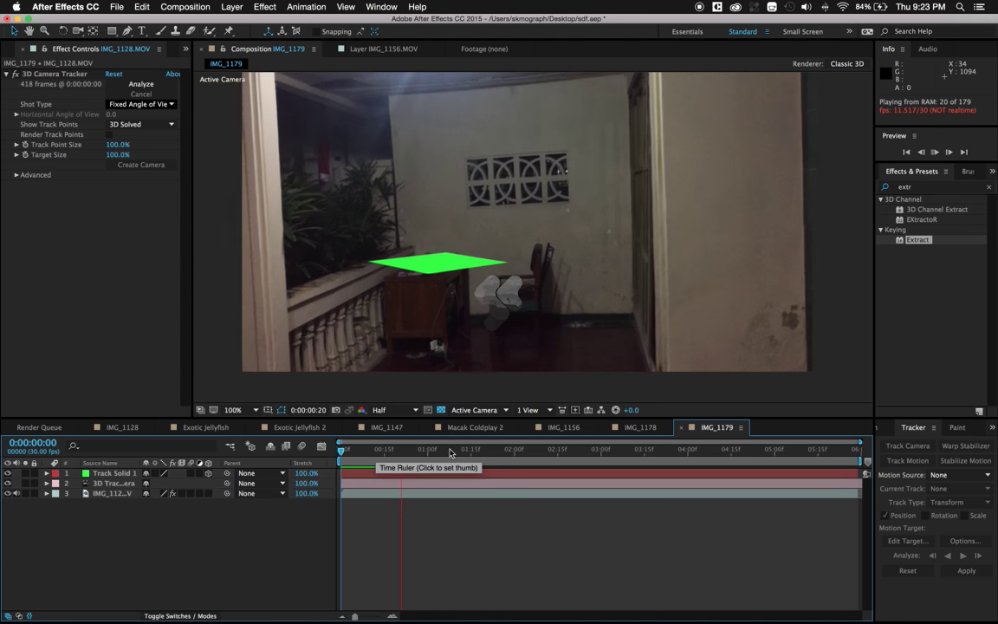
key("space")
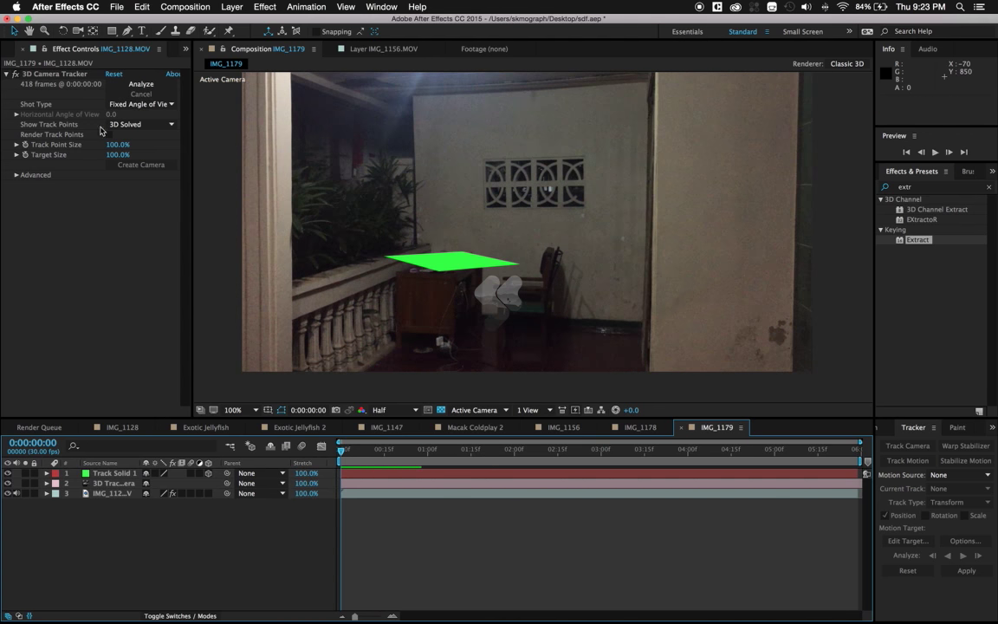
left_click(4, 47)
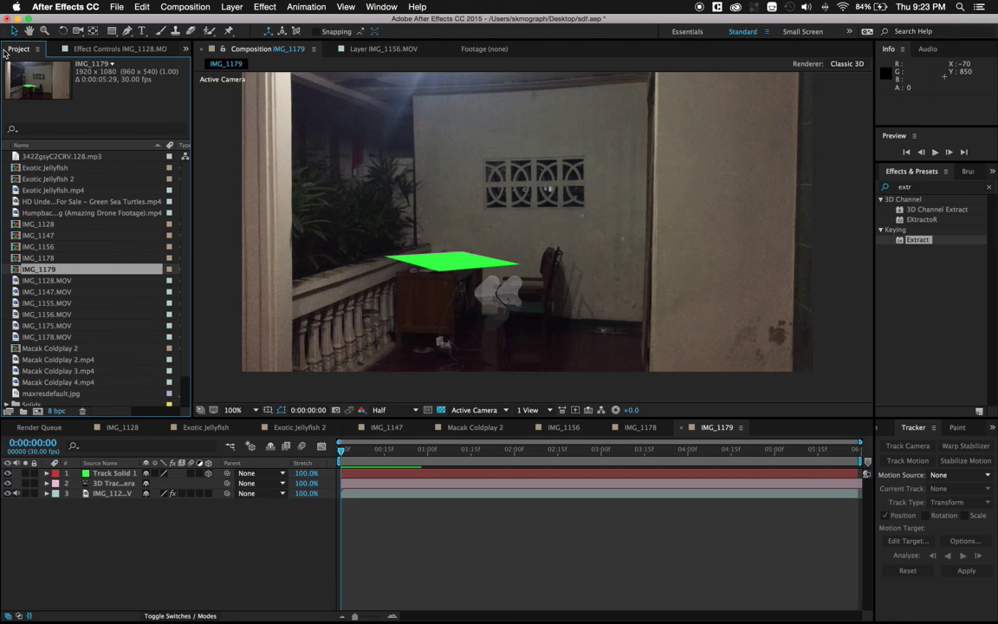
left_click(60, 281)
key("Down")
Step: Drag the HD Underwater Green Sea Turtles clip into IMG_1179 as the top layer
key("Down")
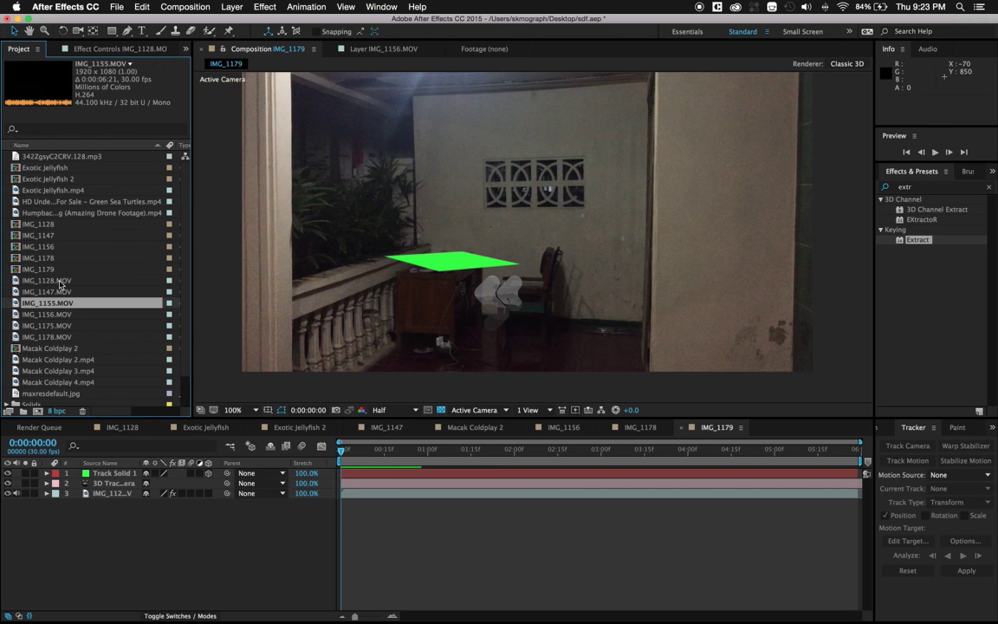
key("Down")
key("Down")
key("Down")
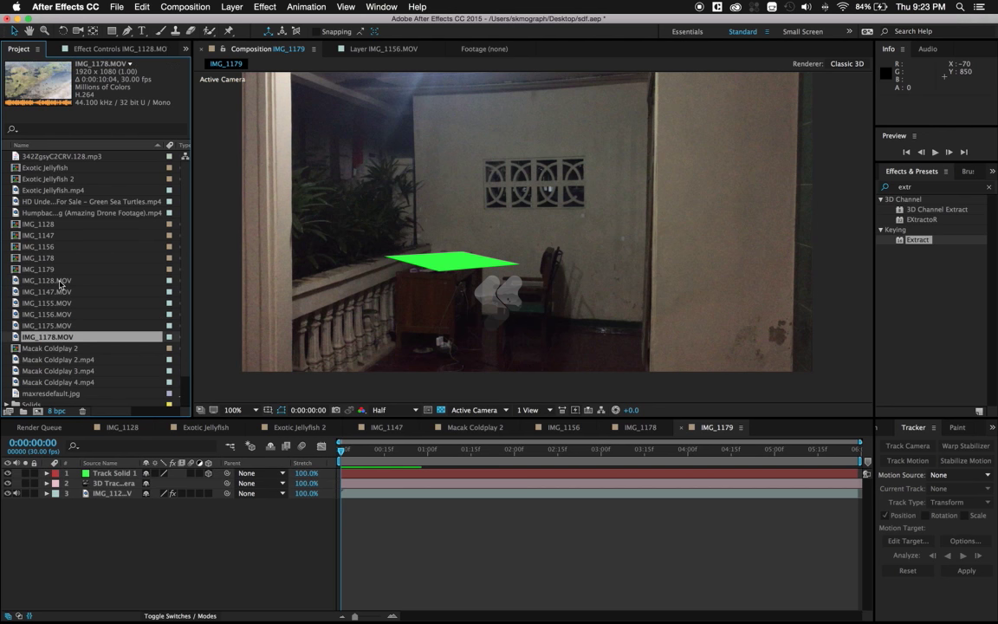
key("Down")
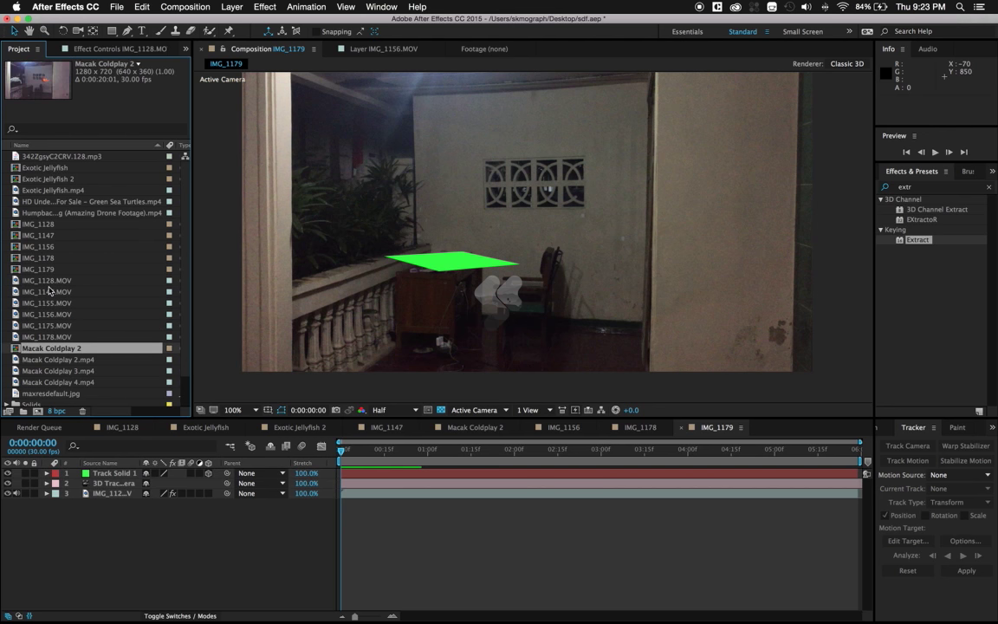
left_click(17, 203)
left_click_drag(55, 204, 454, 431)
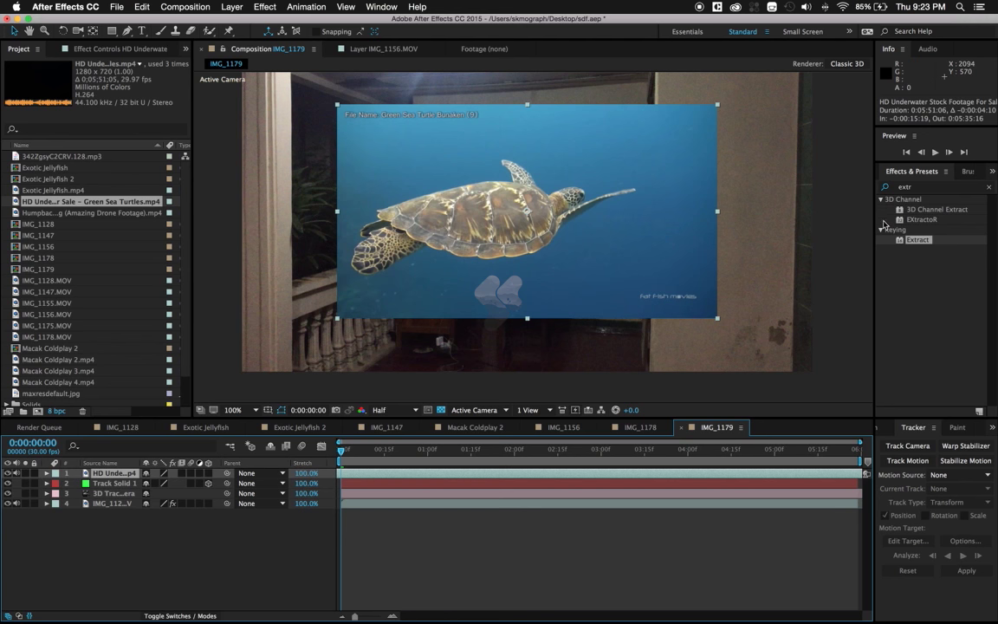
left_click(928, 189)
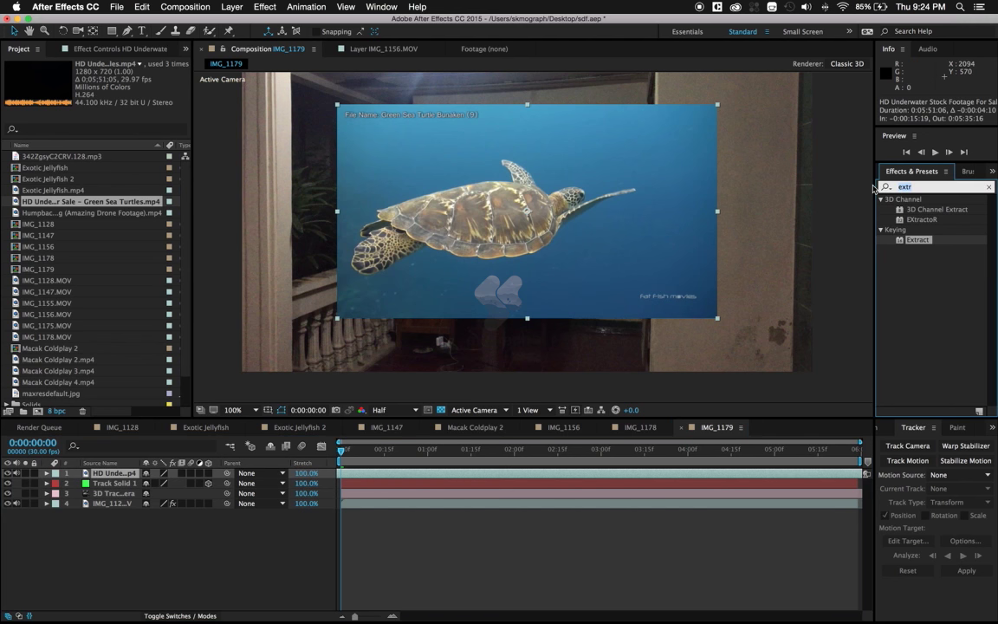
Step: Apply Keylight (1.2) to the turtle layer and sample its water background as the screen colour
left_click(885, 187)
type("key")
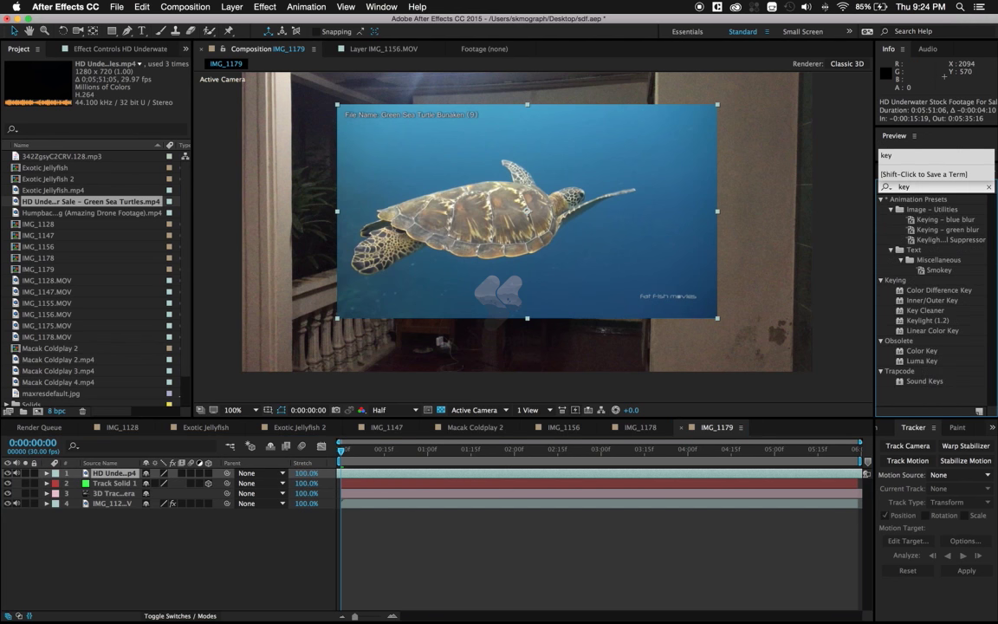
type("li")
left_click_drag(911, 241, 551, 220)
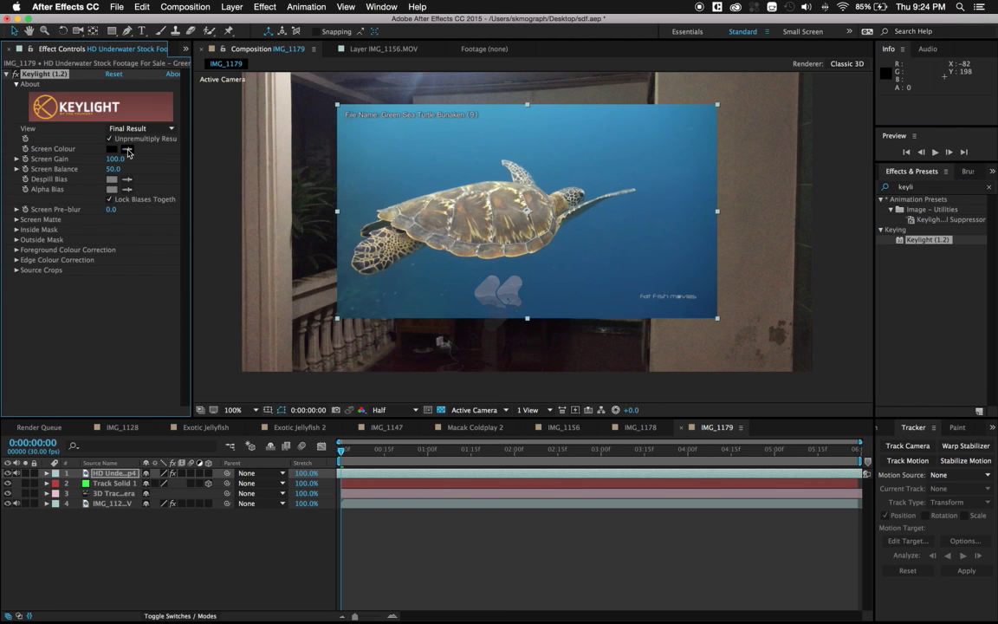
left_click(127, 150)
left_click(561, 229)
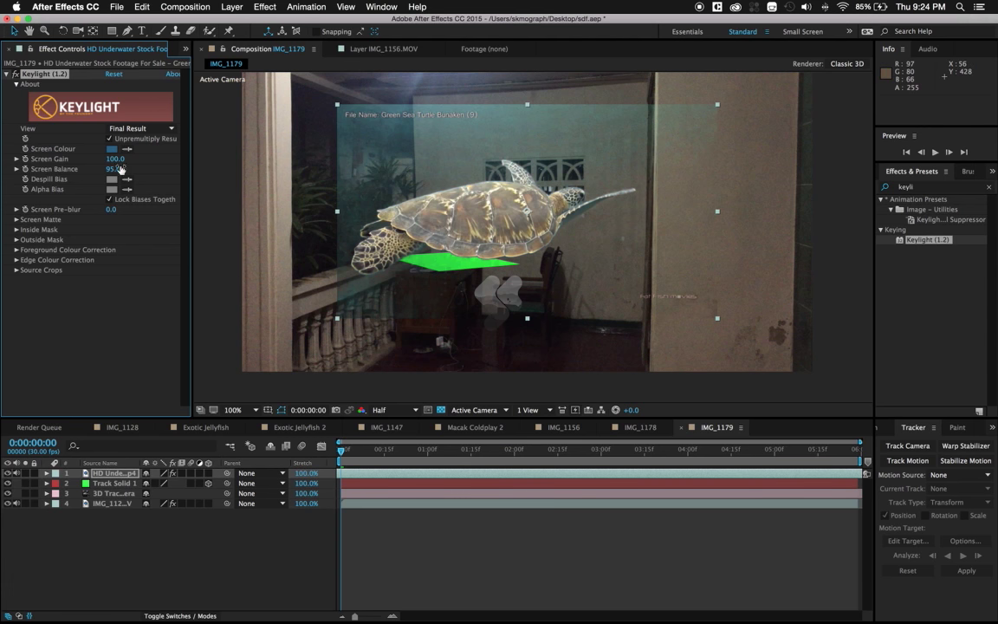
Step: Raise Screen Gain to 156 and Clip White to 61, then preview the key
left_click_drag(113, 159, 126, 159)
left_click_drag(135, 160, 143, 160)
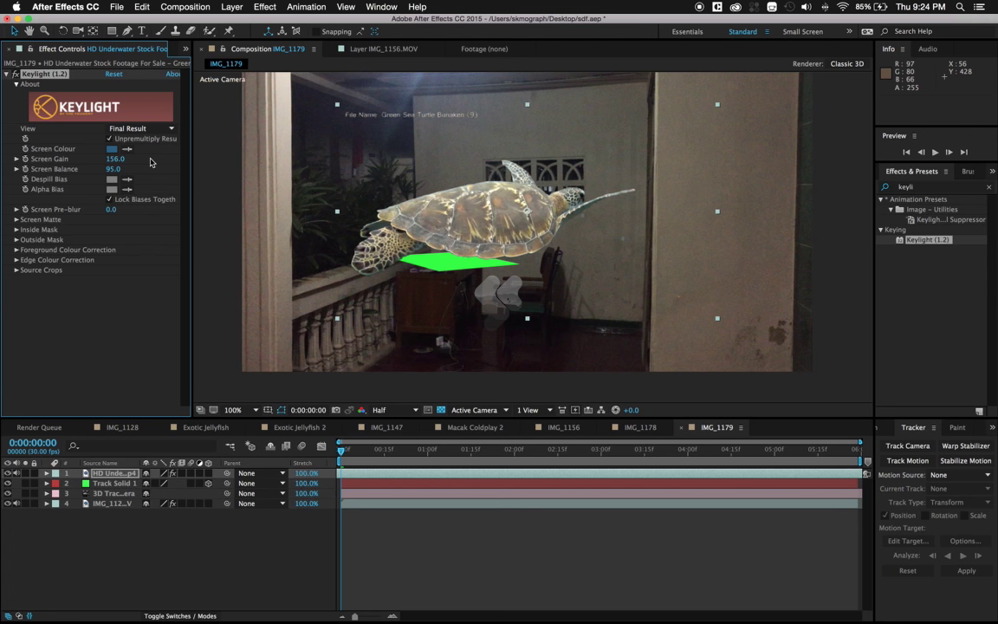
left_click(17, 219)
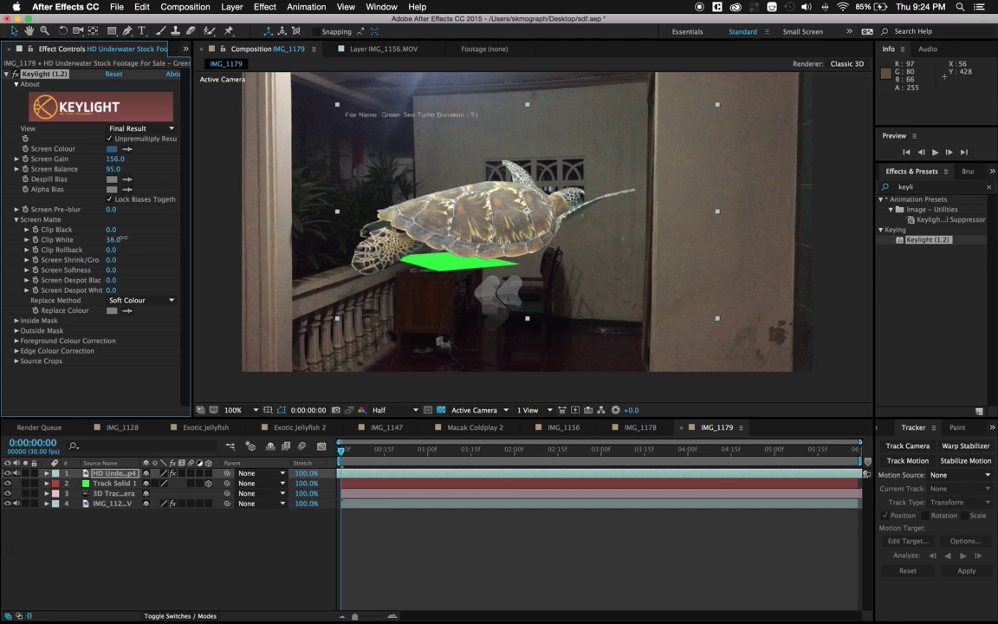
left_click_drag(124, 237, 87, 240)
left_click_drag(94, 244, 98, 244)
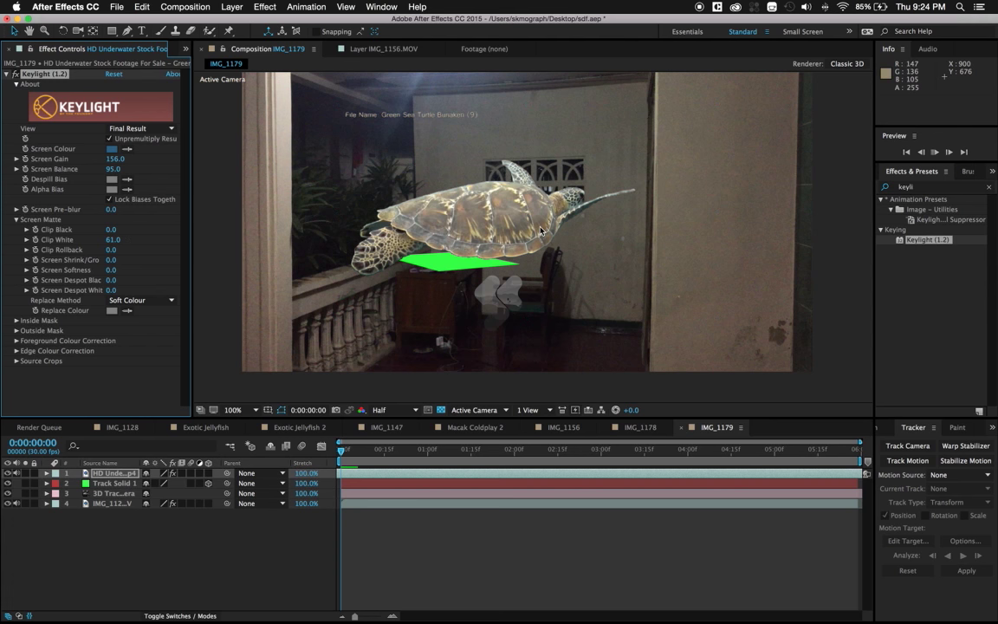
key("space")
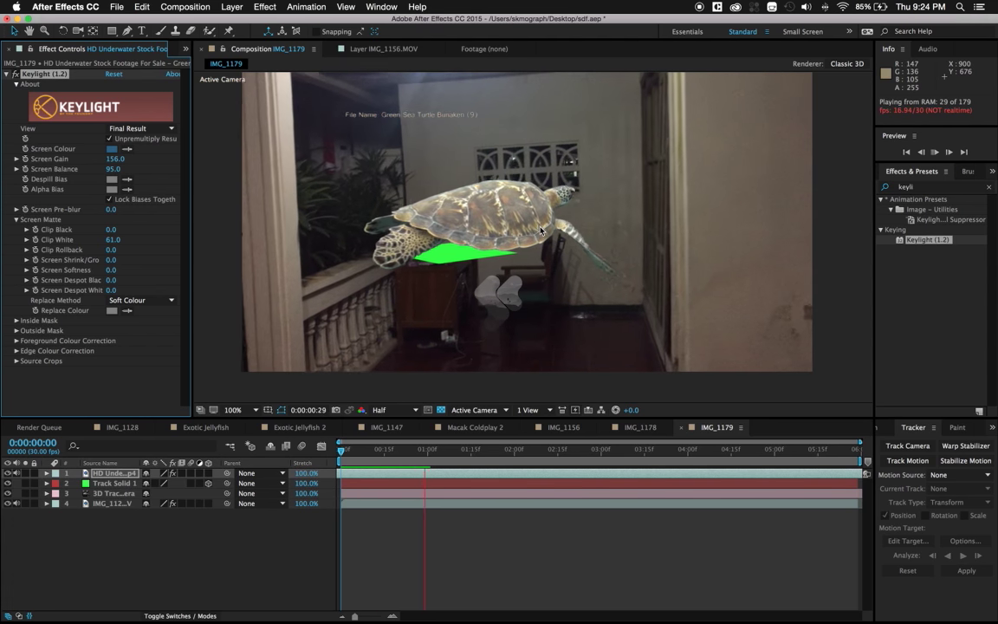
key("space")
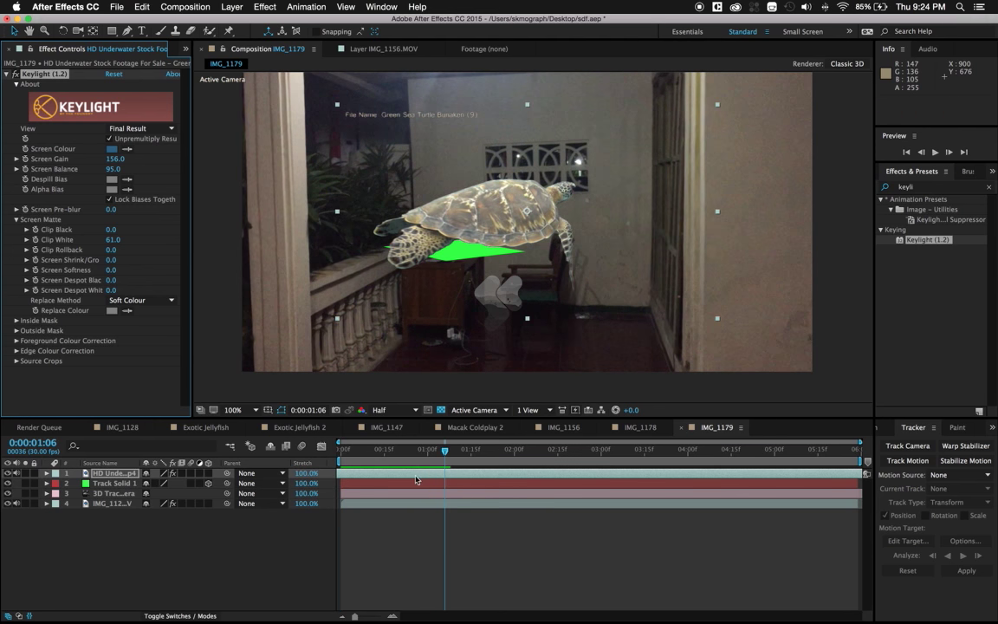
left_click_drag(425, 455, 340, 451)
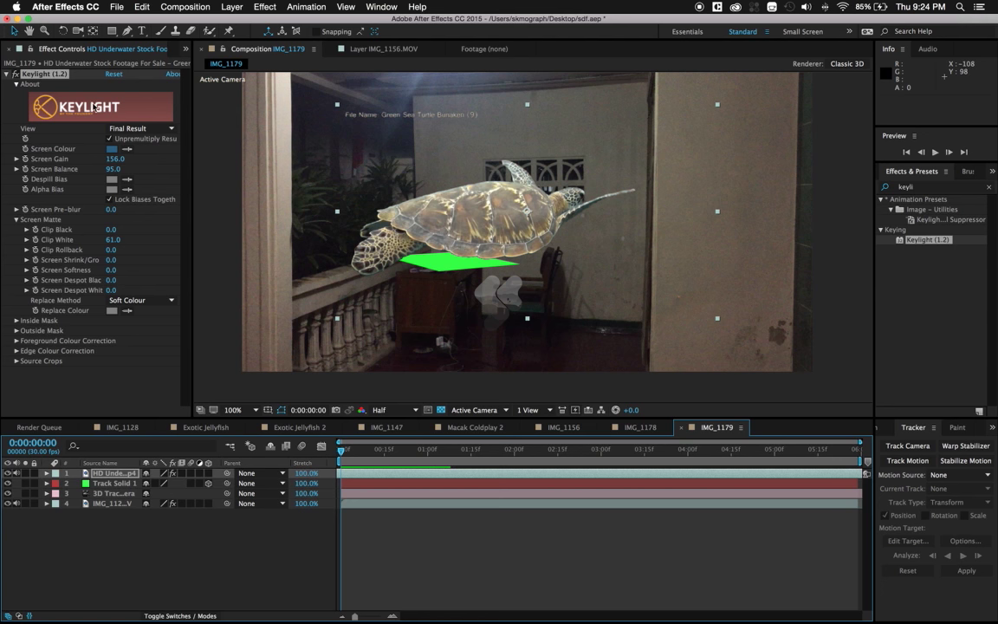
Step: Apply Advanced Spill Suppressor to the turtle layer with its Method set to Ultra
left_click(924, 188)
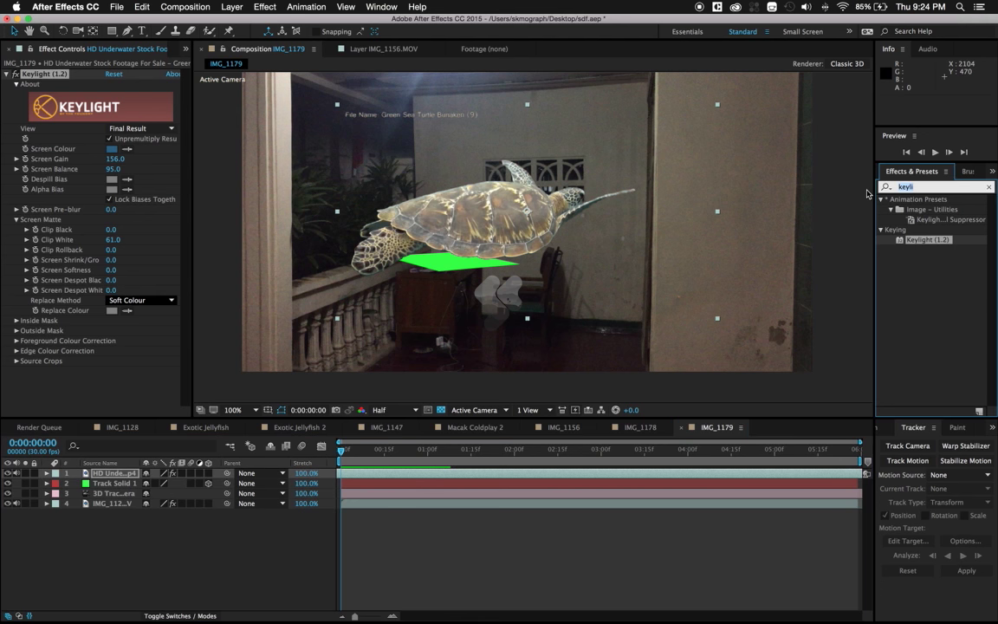
type("spill")
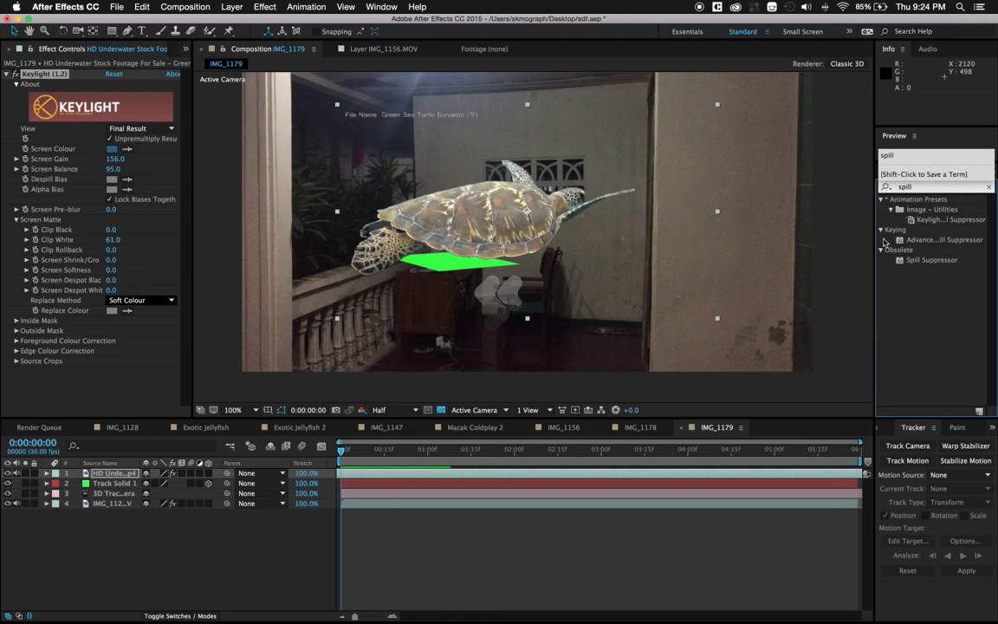
left_click(926, 242)
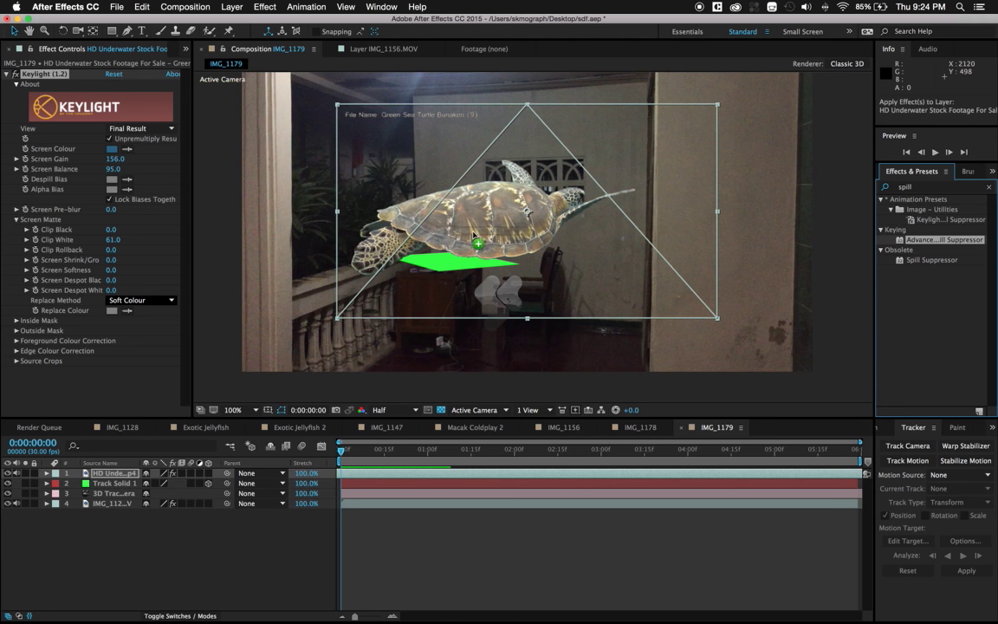
left_click_drag(926, 242, 71, 392)
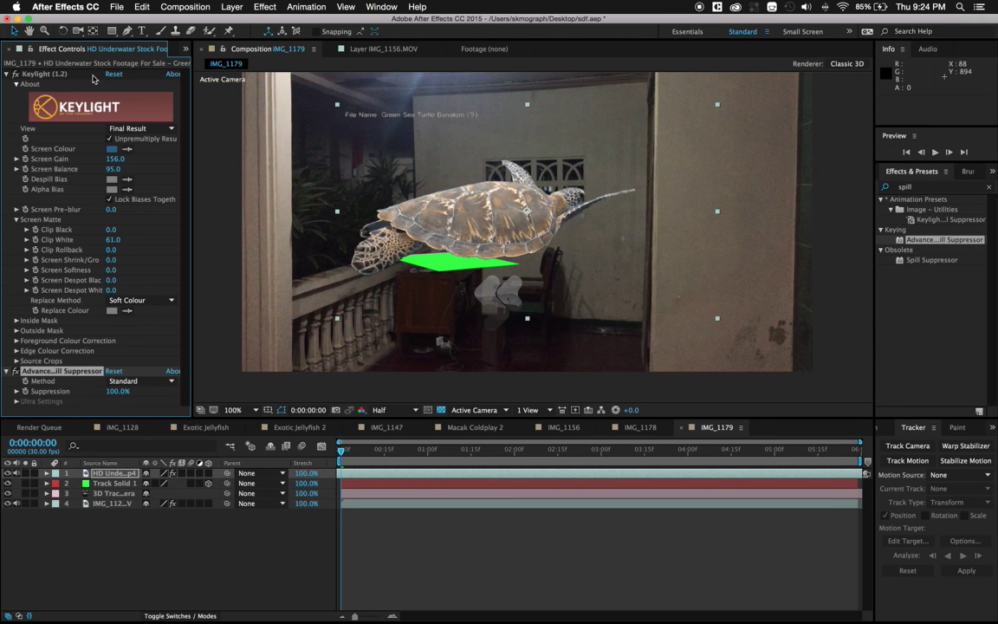
left_click_drag(192, 368, 284, 360)
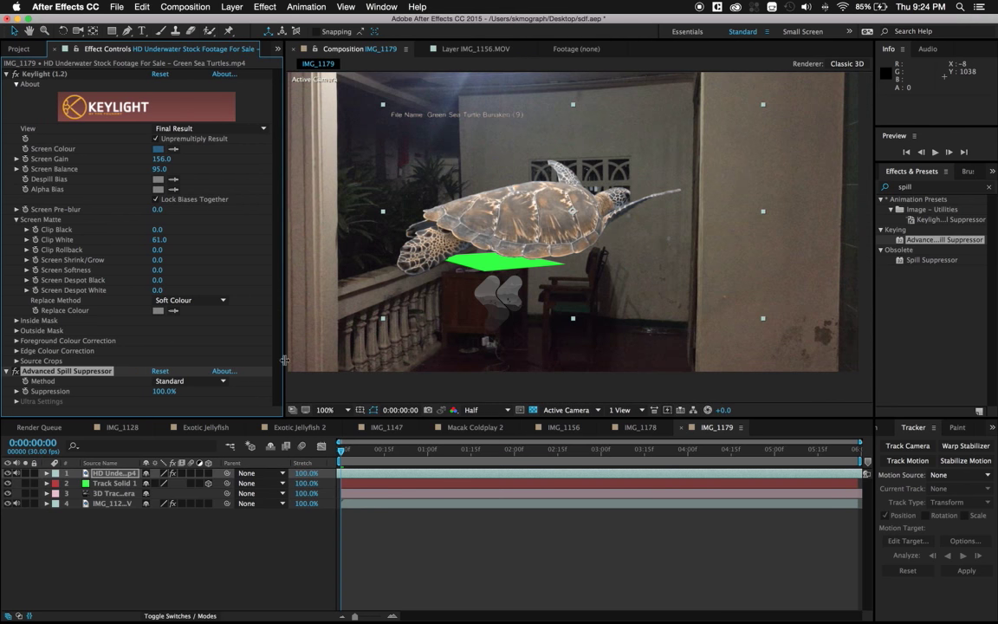
left_click_drag(285, 357, 166, 360)
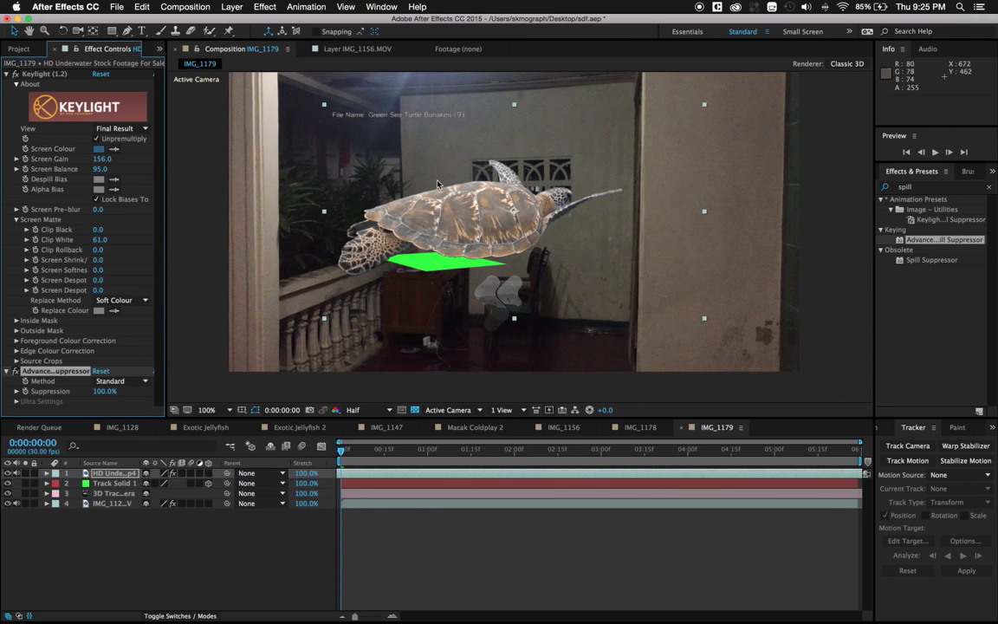
left_click(135, 382)
left_click(113, 397)
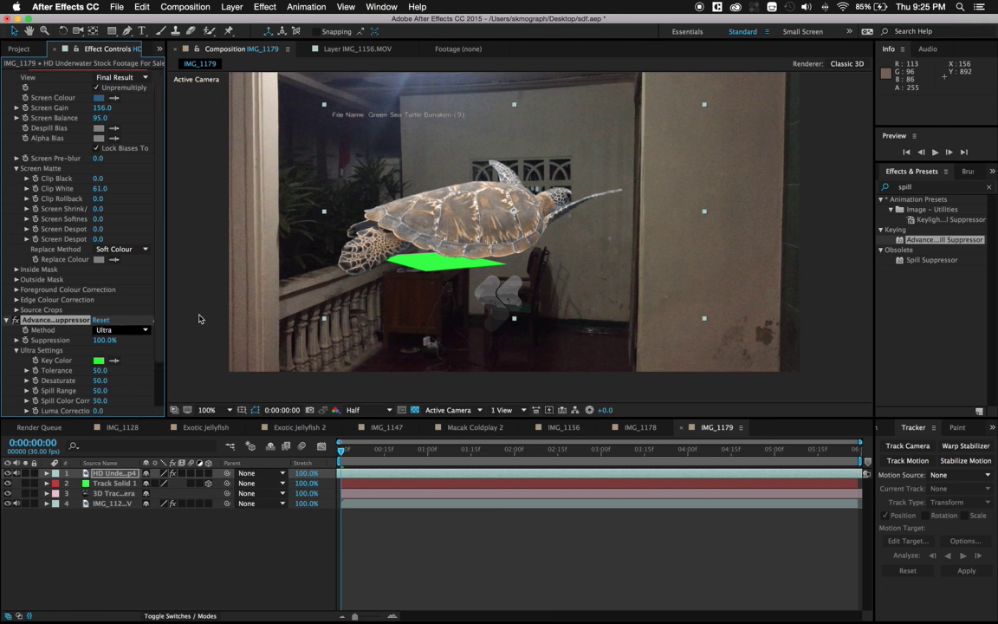
key("space")
key("space")
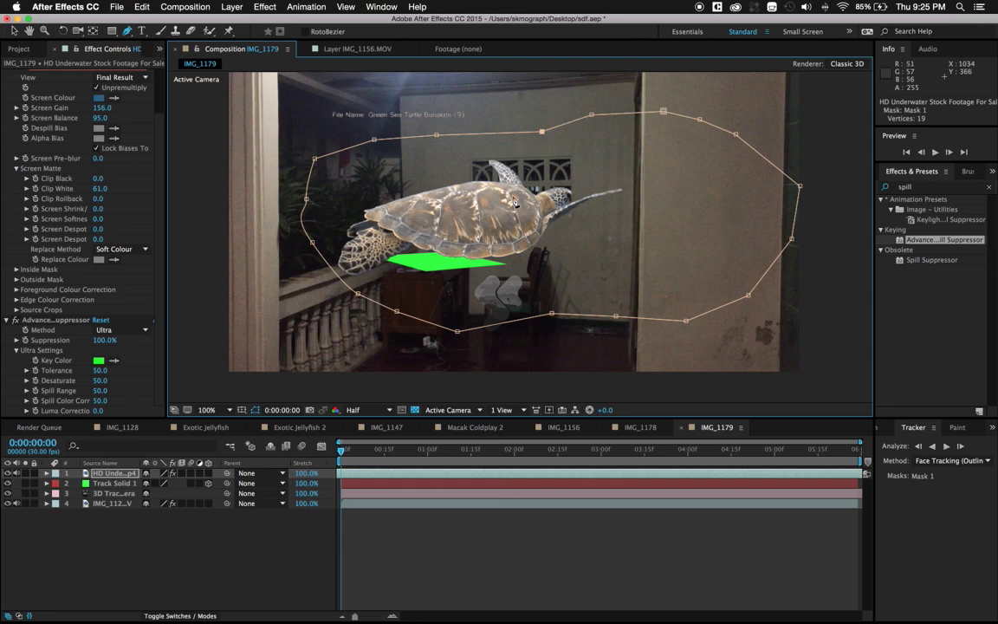
Step: Turn on the 3D Layer switch for the turtle footage, then select Track Solid 1
left_click(493, 531)
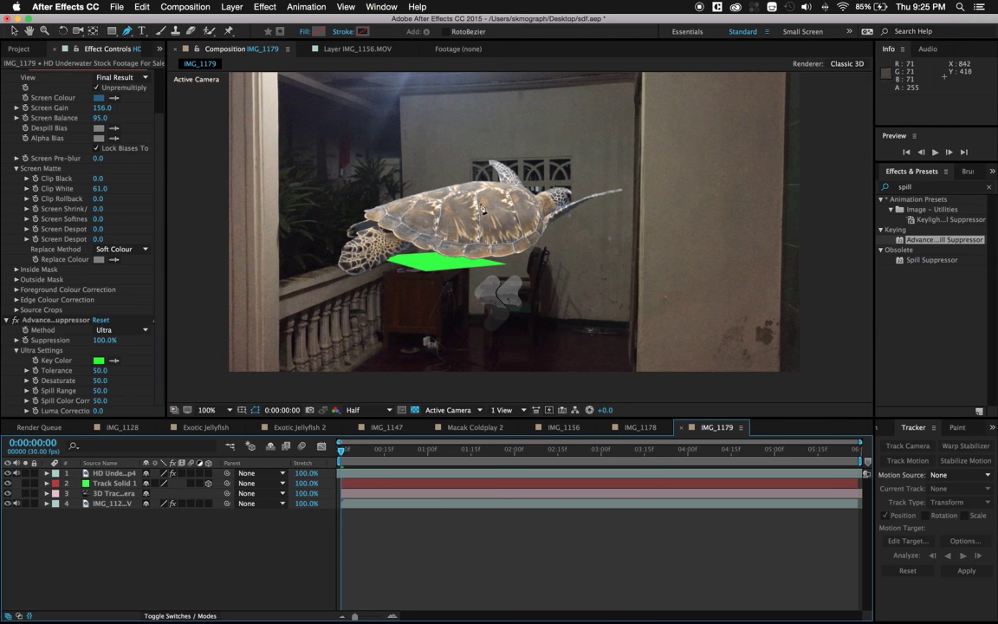
left_click(112, 474)
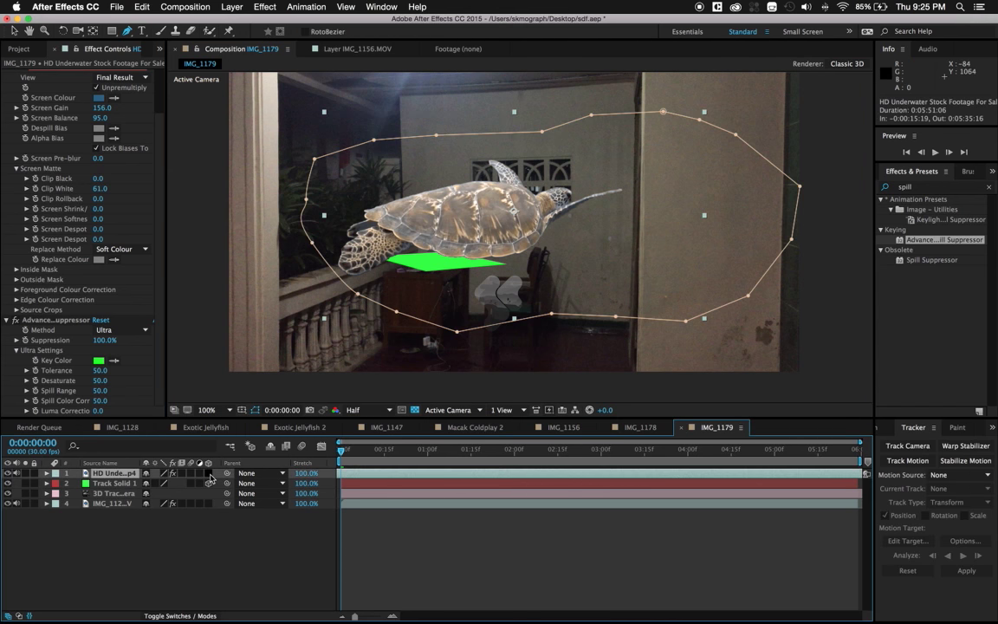
left_click(209, 474)
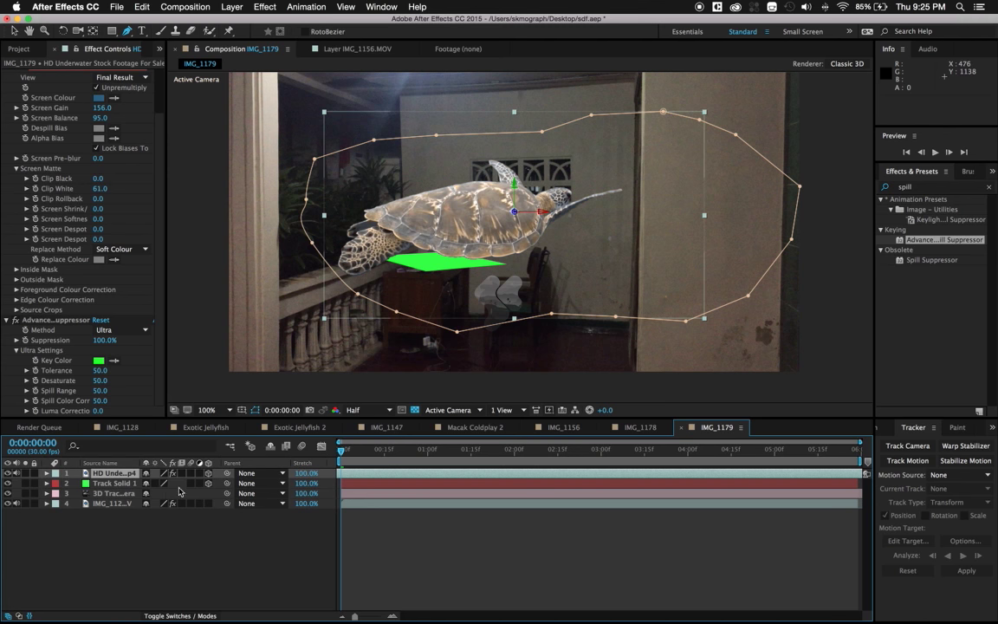
left_click(108, 484)
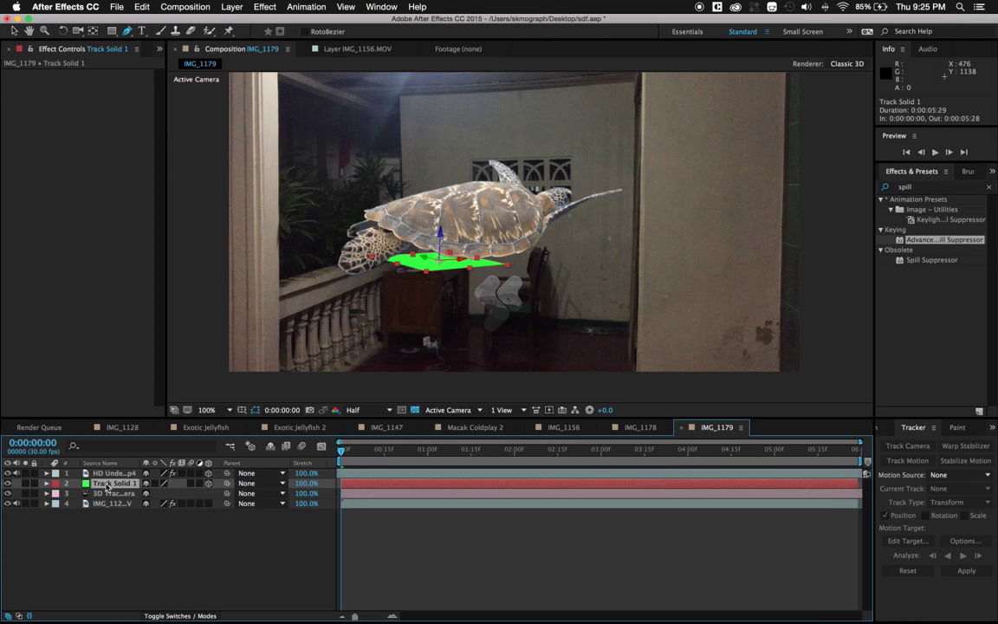
Step: Copy Track Solid 1's Position and paste it onto the turtle layer's Position
key("p")
left_click(99, 494)
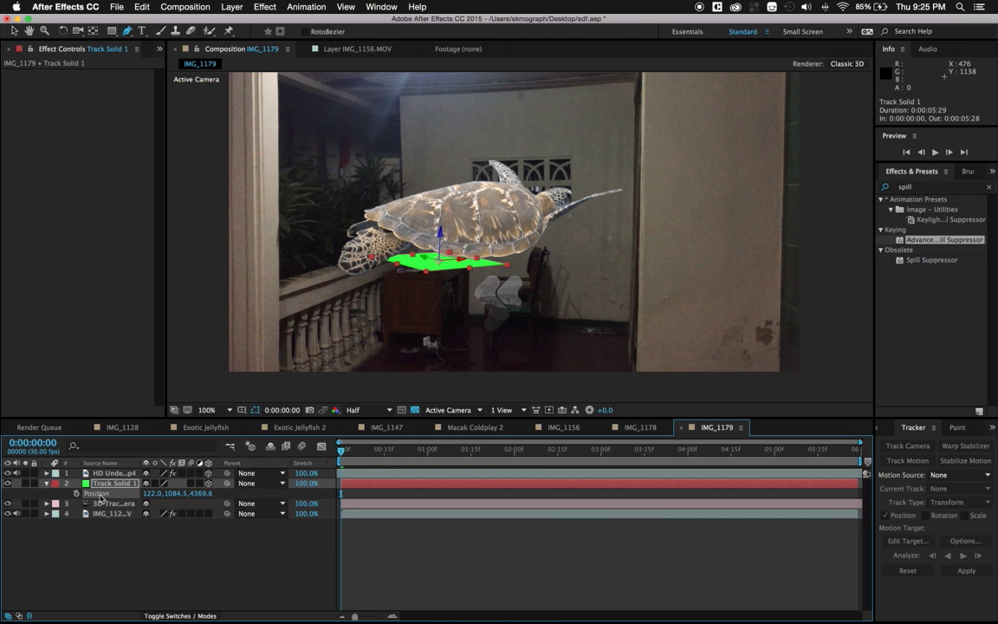
left_click(143, 7)
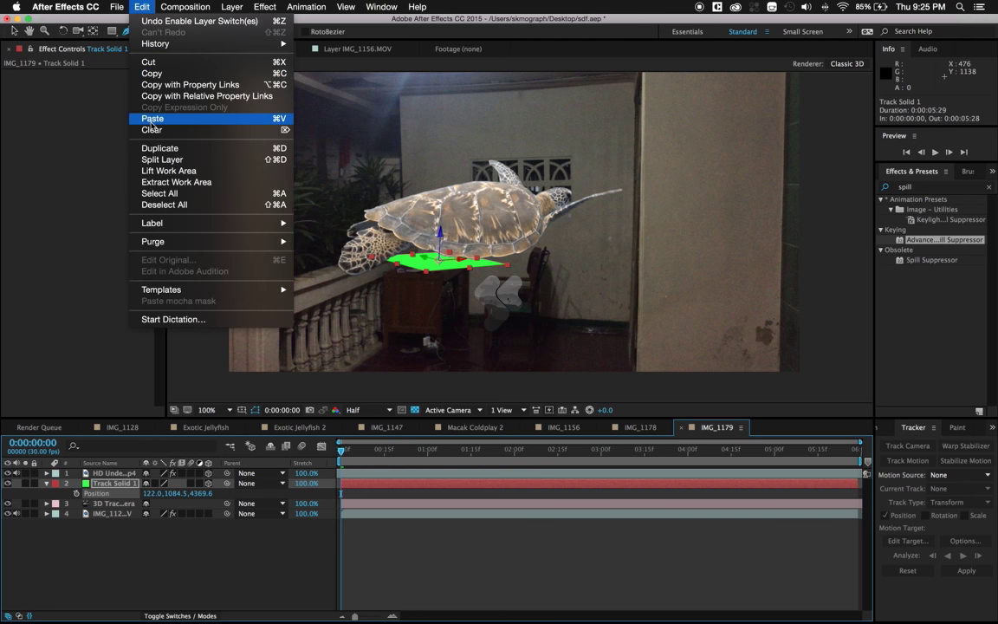
left_click(161, 74)
left_click(112, 473)
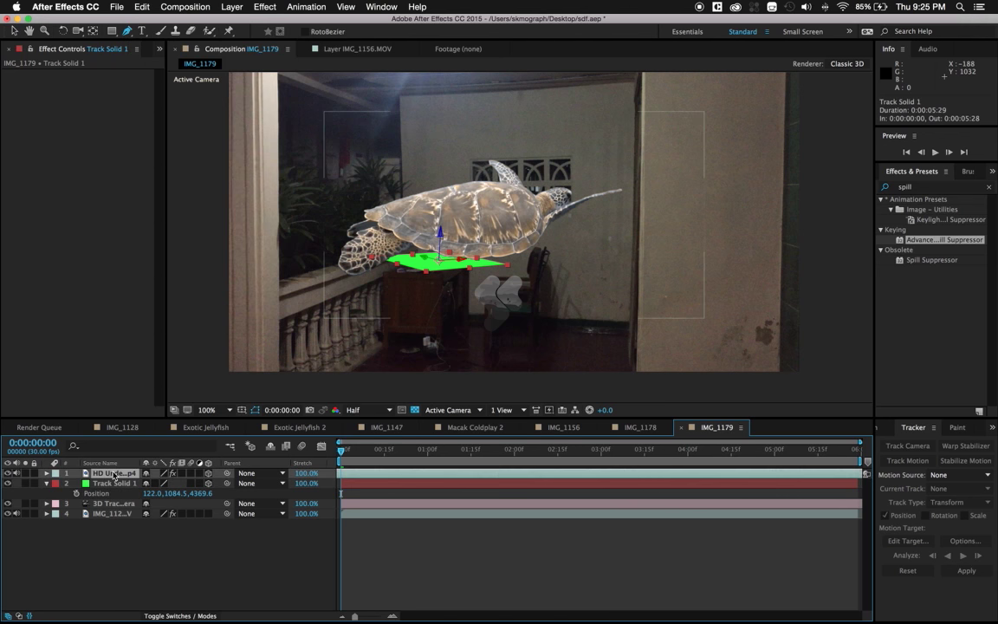
key("p")
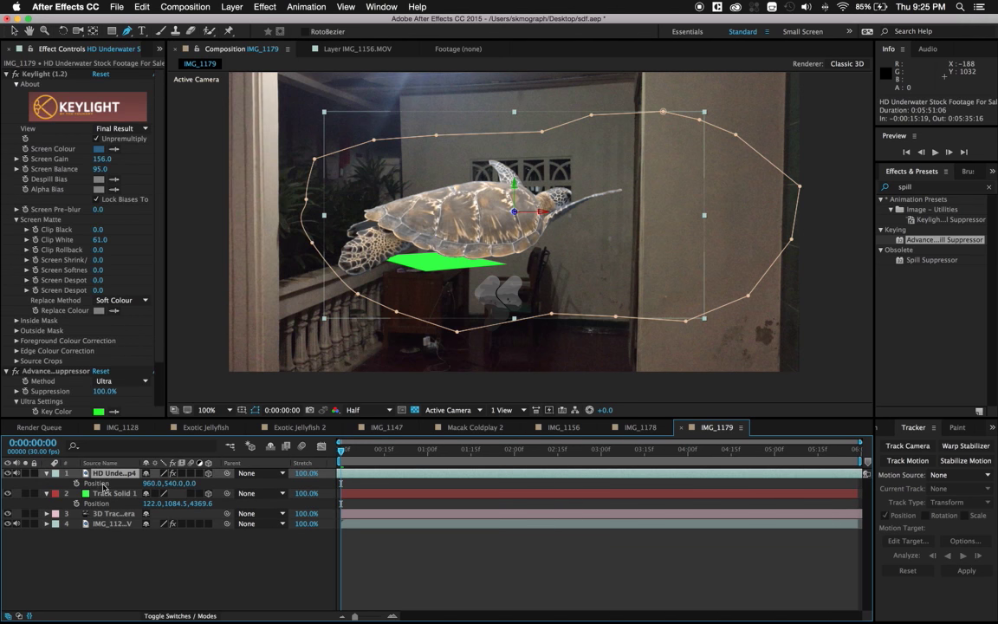
left_click(97, 484)
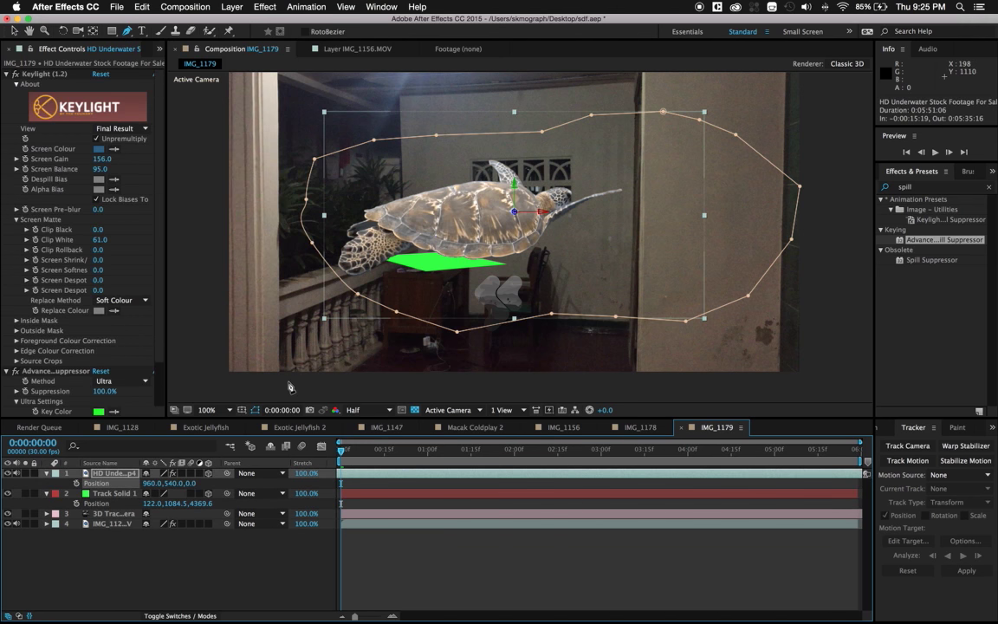
left_click(142, 7)
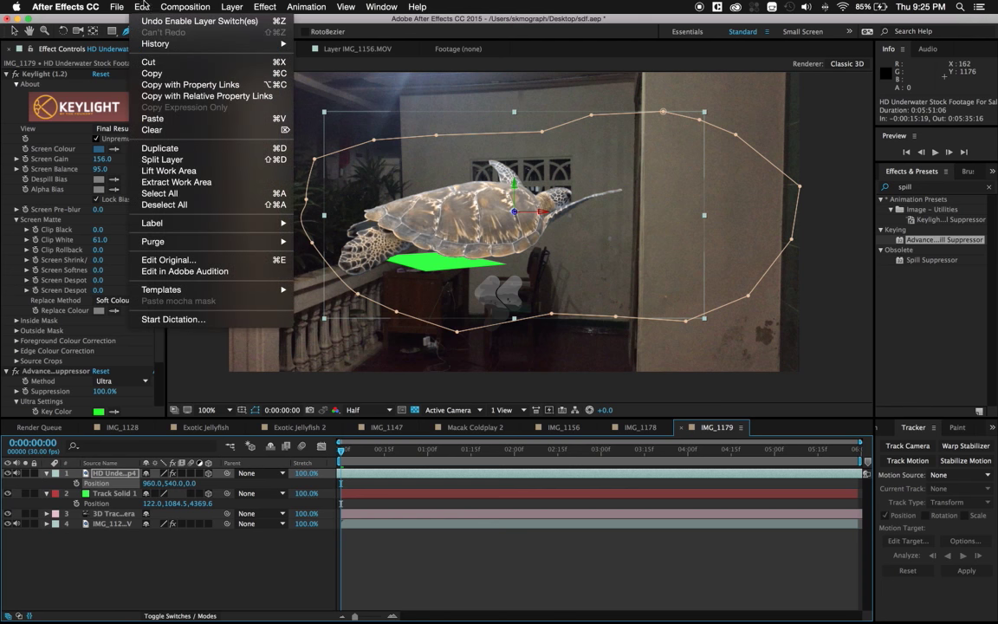
left_click(195, 119)
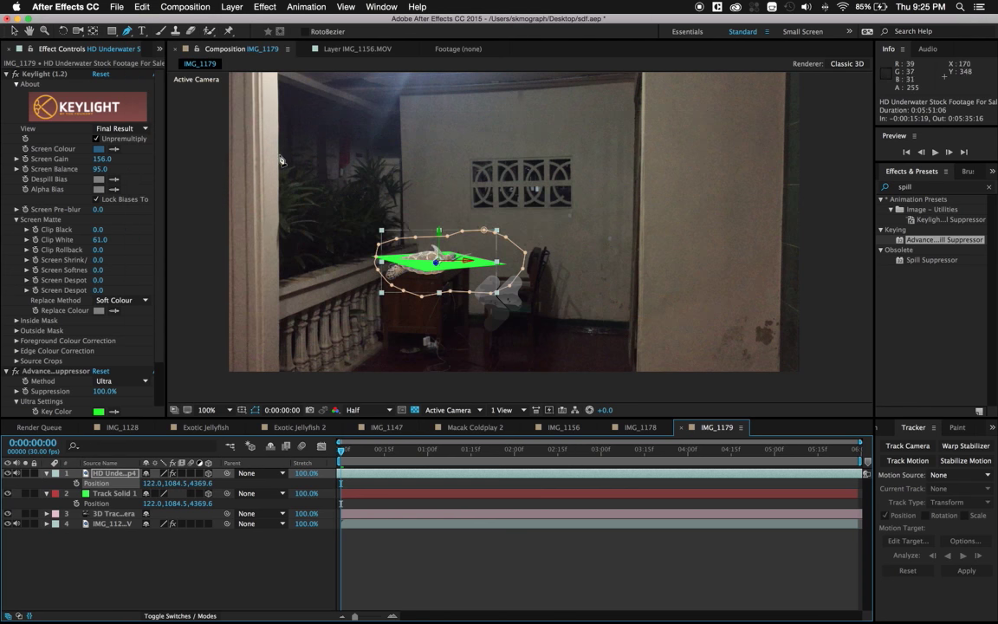
Step: Hide the green Track Solid 1 and delete the stray Shape Layer 1
left_click(78, 493)
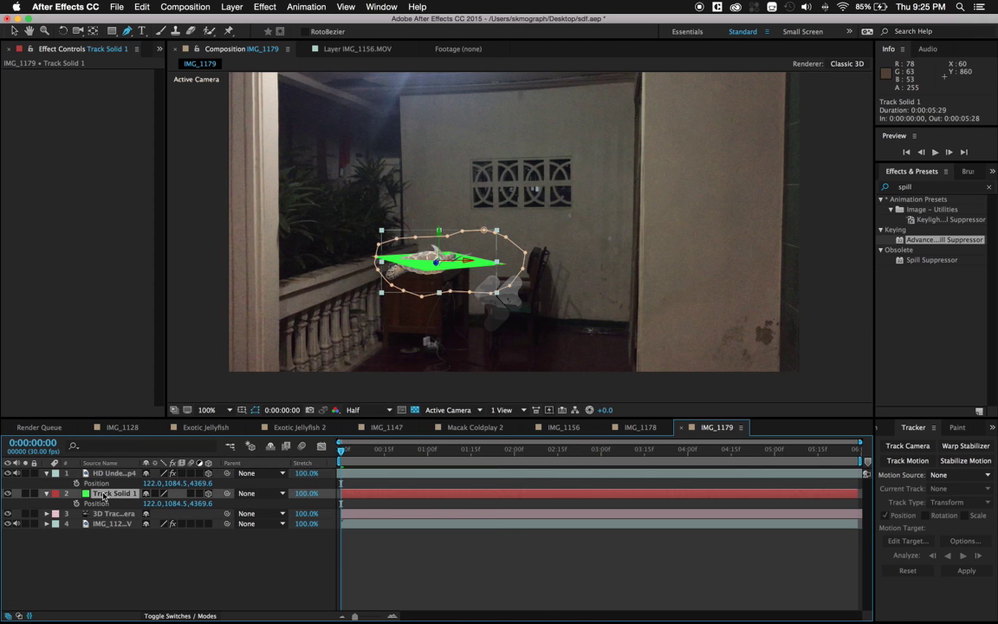
left_click(7, 493)
left_click(160, 555)
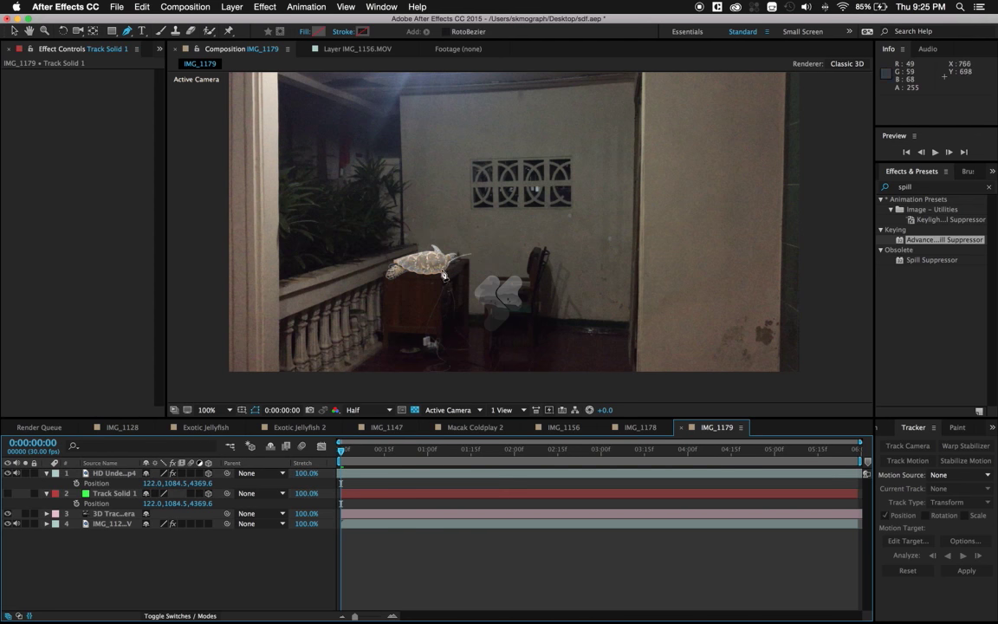
left_click(433, 258)
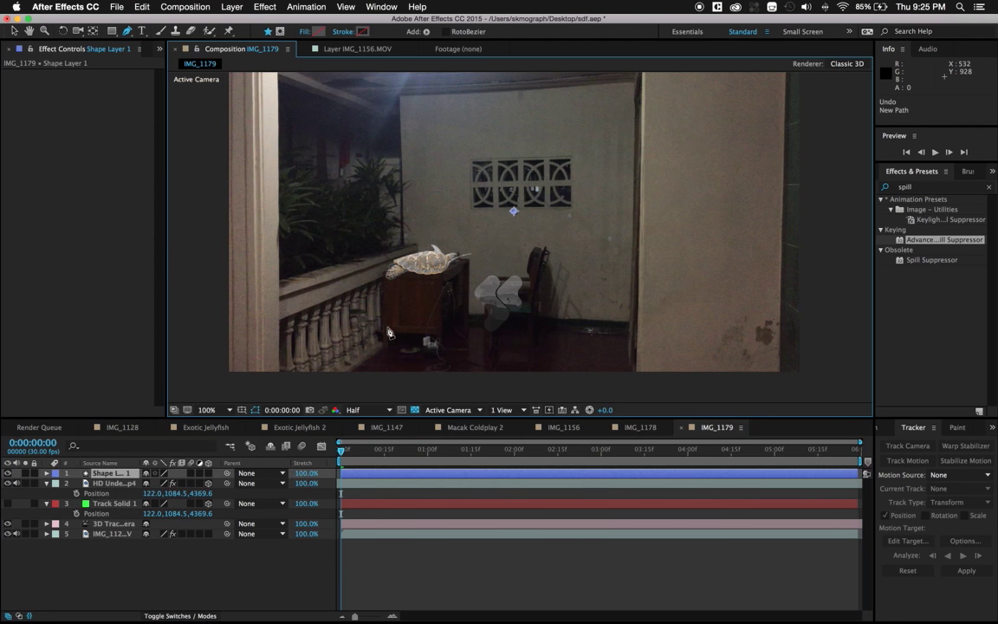
key("v")
left_click(112, 475)
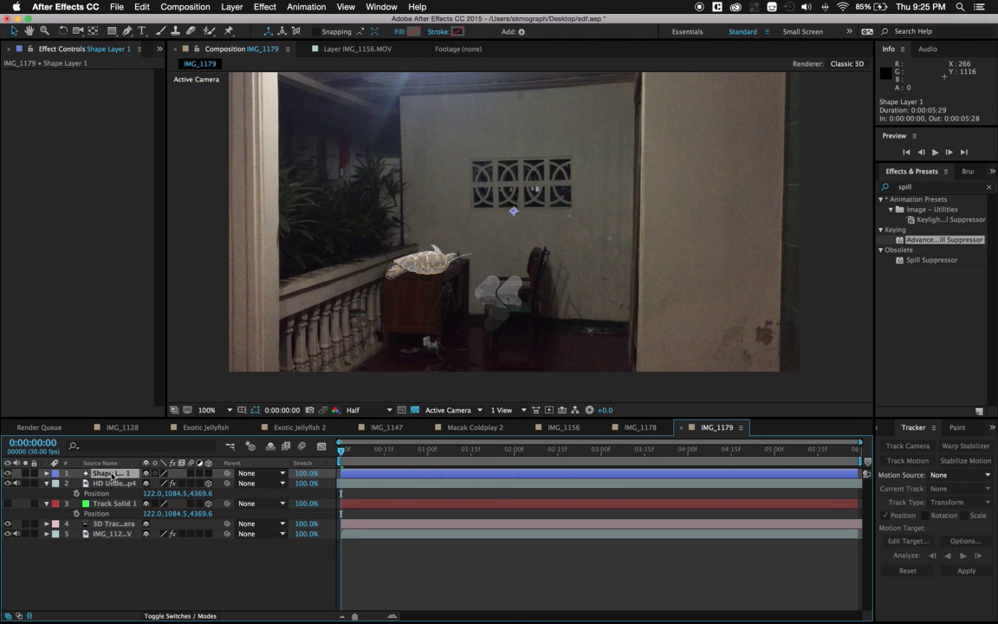
key("Delete")
Step: Move the turtle higher in the scene and preview it, revealing its 175% Scale
left_click(429, 258)
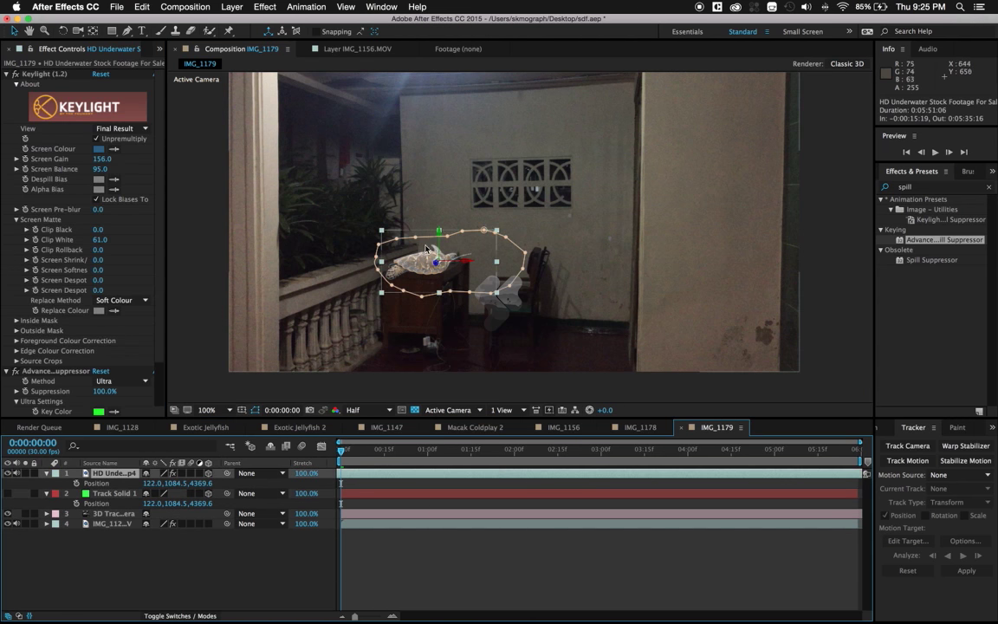
mouse_move(429, 259)
left_mouse_down()
mouse_move(438, 163)
mouse_move(177, 224)
left_mouse_up()
key("space")
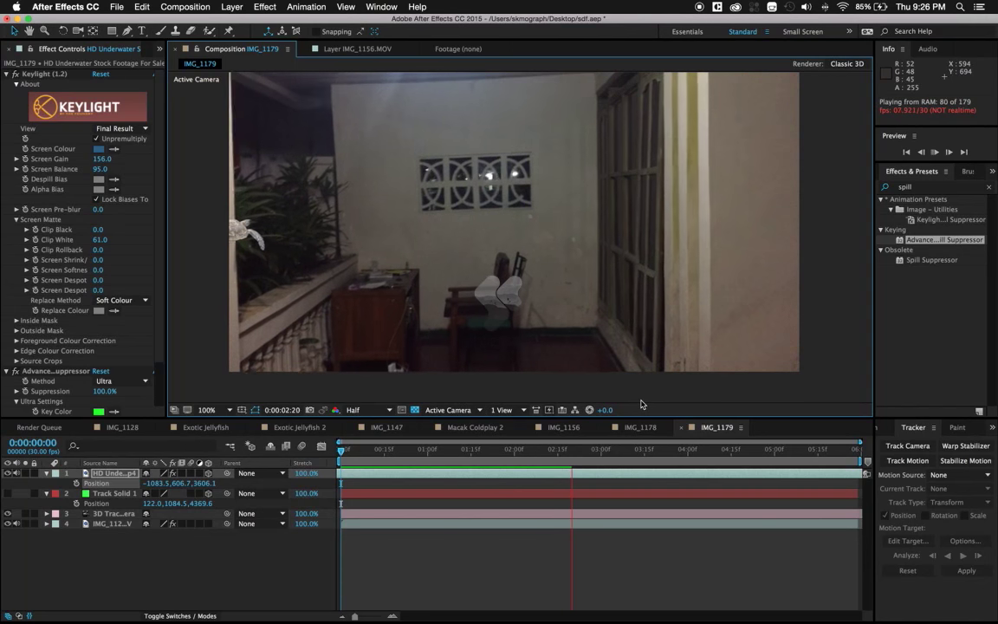
key("space")
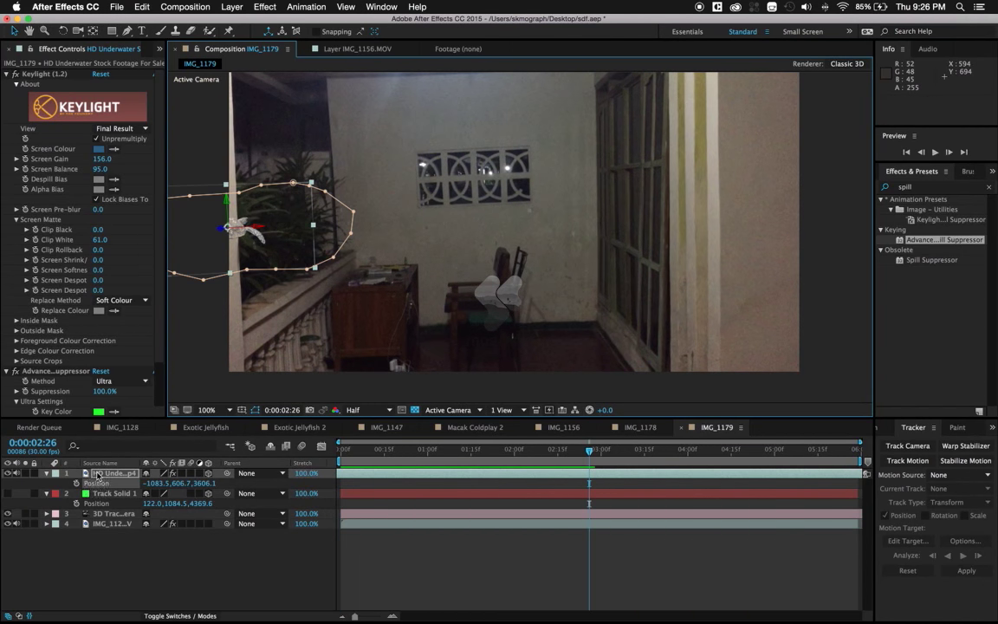
key("s")
key("space")
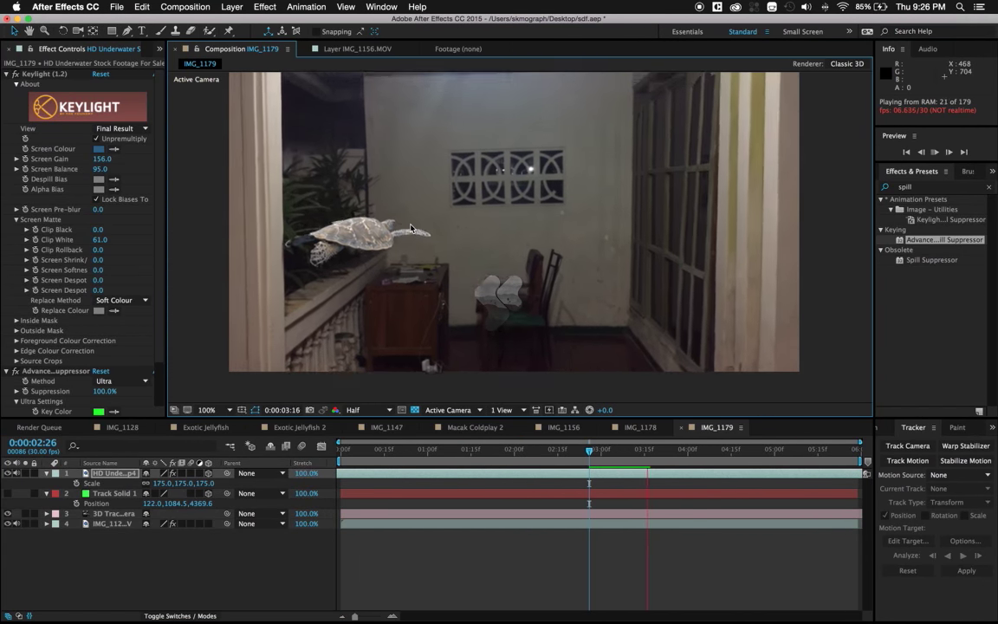
key("space")
Step: Add a Curves effect to the turtle layer and pull the curve down to darken it
left_click(6, 73)
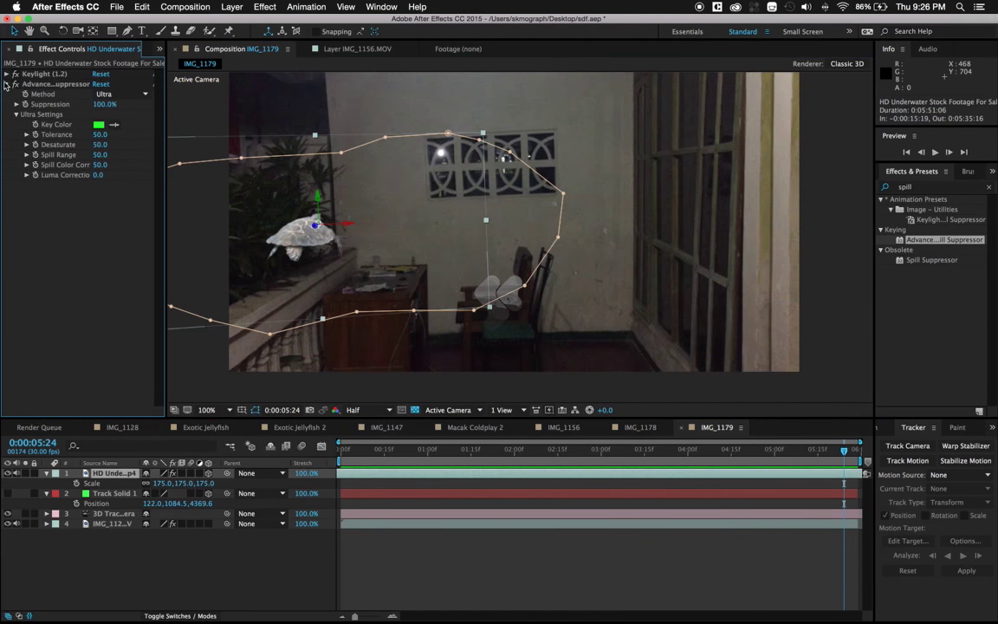
left_click(6, 84)
right_click(33, 138)
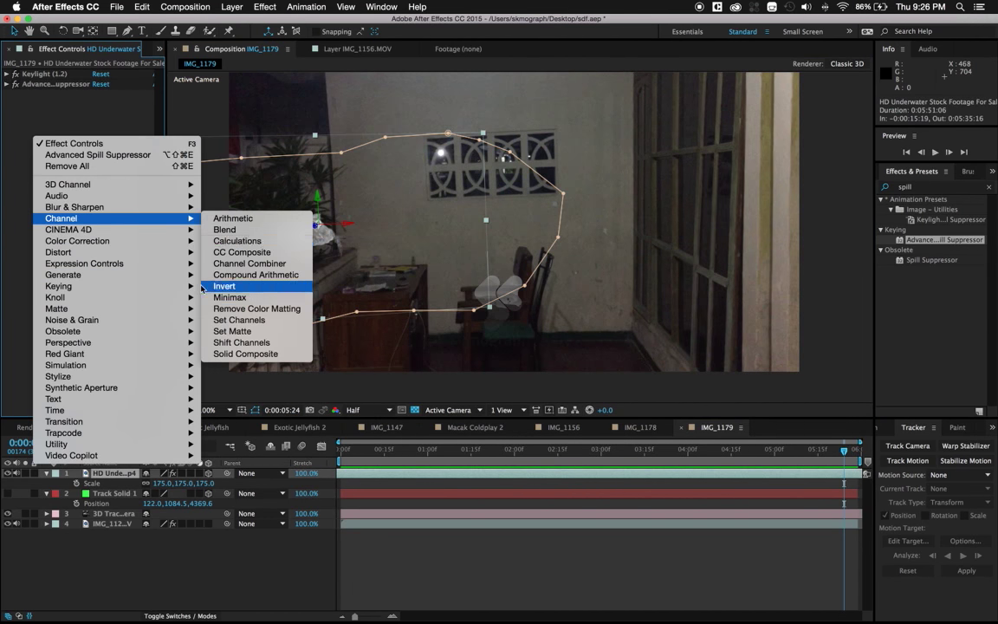
mouse_move(109, 241)
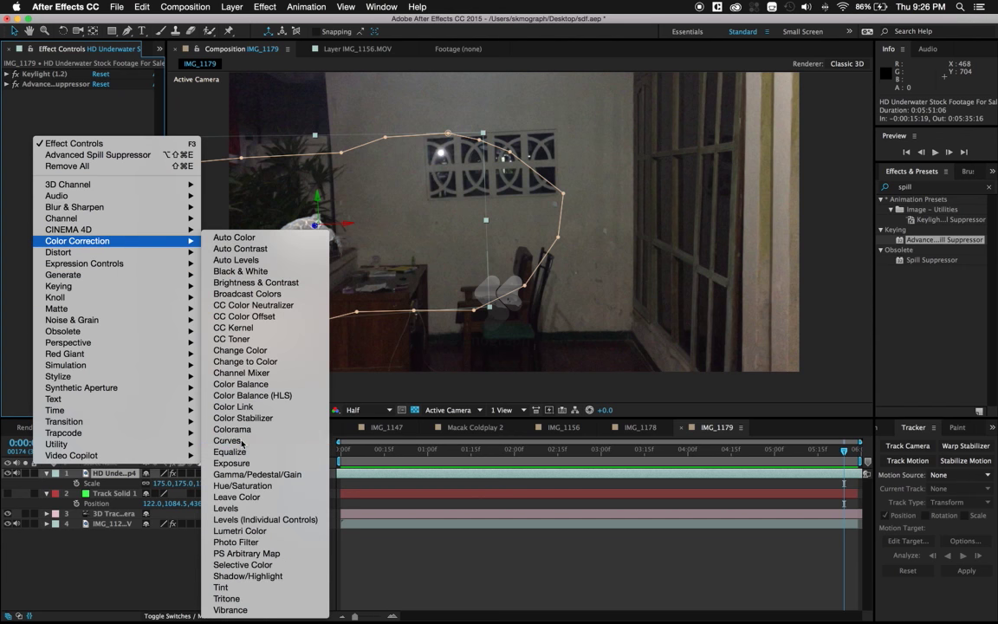
left_click(233, 440)
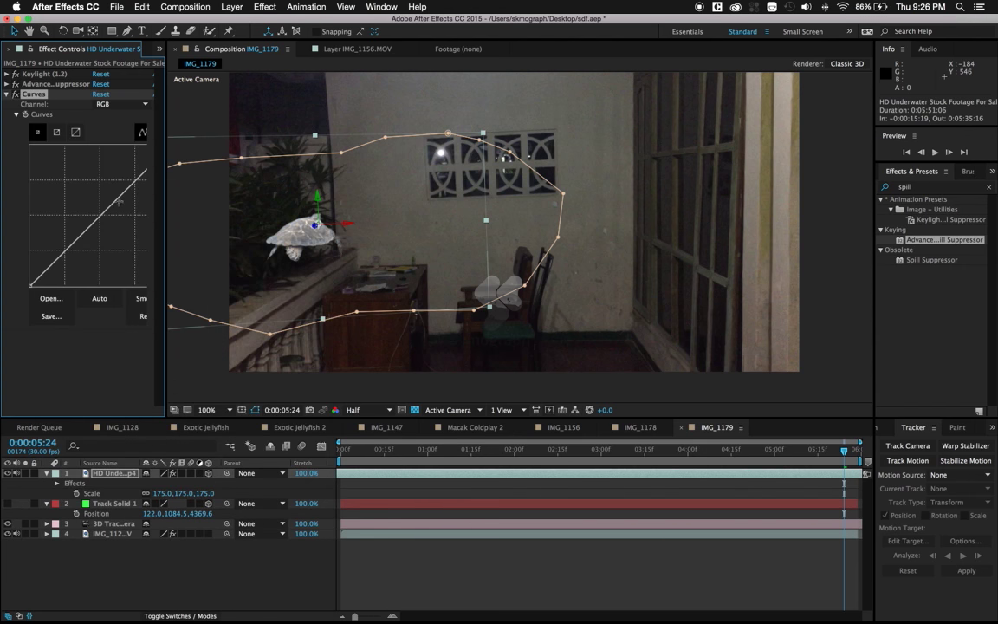
left_click_drag(111, 205, 121, 211)
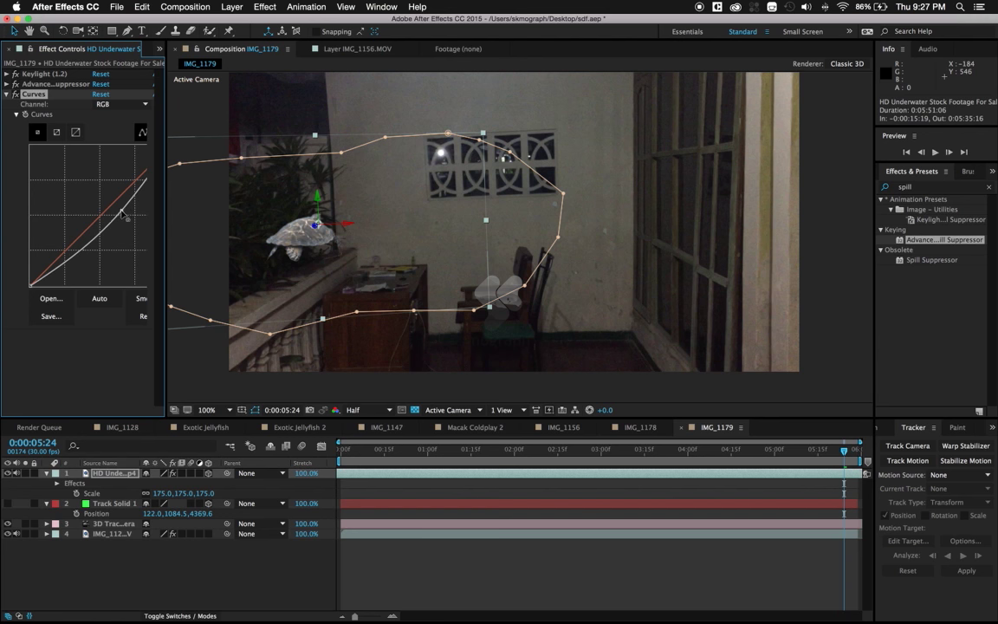
mouse_move(72, 263)
left_mouse_down()
mouse_move(57, 277)
mouse_move(58, 264)
left_mouse_up()
Step: Go back to an earlier frame and move the turtle left and up over the balcony plants
left_click_drag(845, 466, 341, 459)
left_click_drag(257, 257, 225, 245)
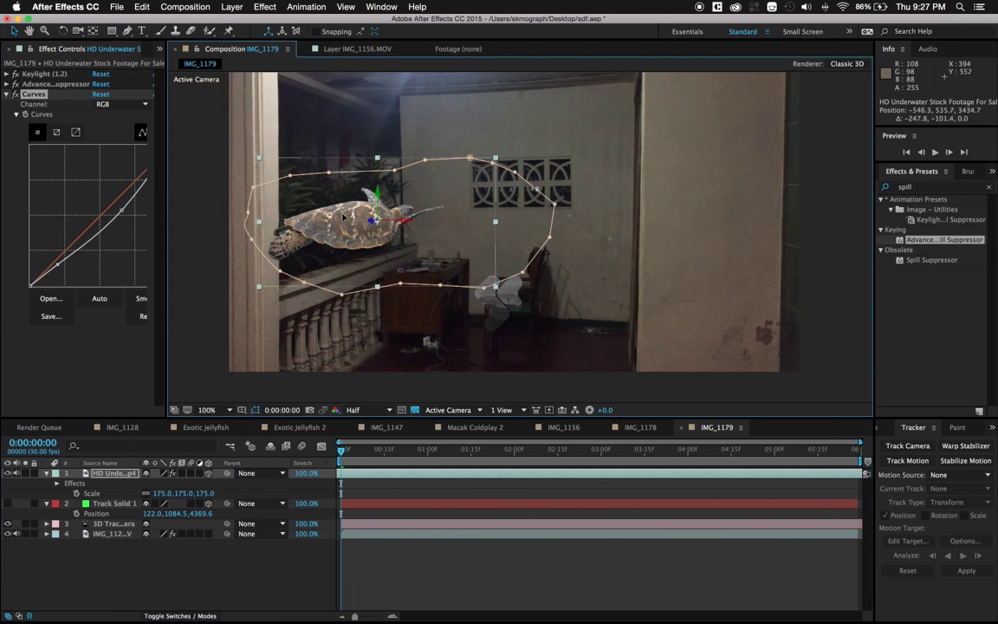
left_click(465, 556)
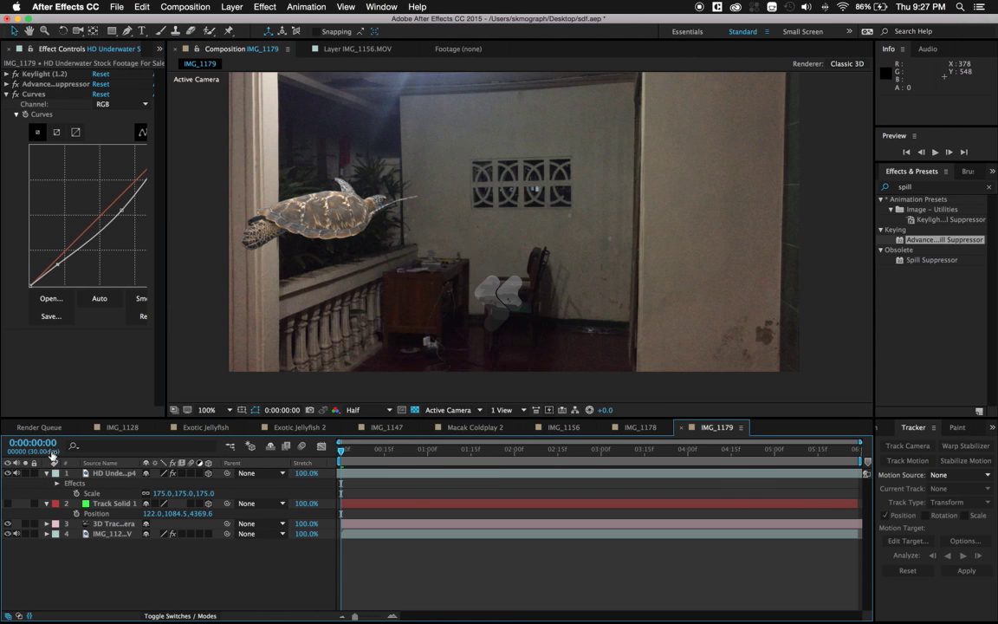
Step: Move the IMG_1128 footage layer to the top of the stack, shifted slightly right and down
left_click(107, 535)
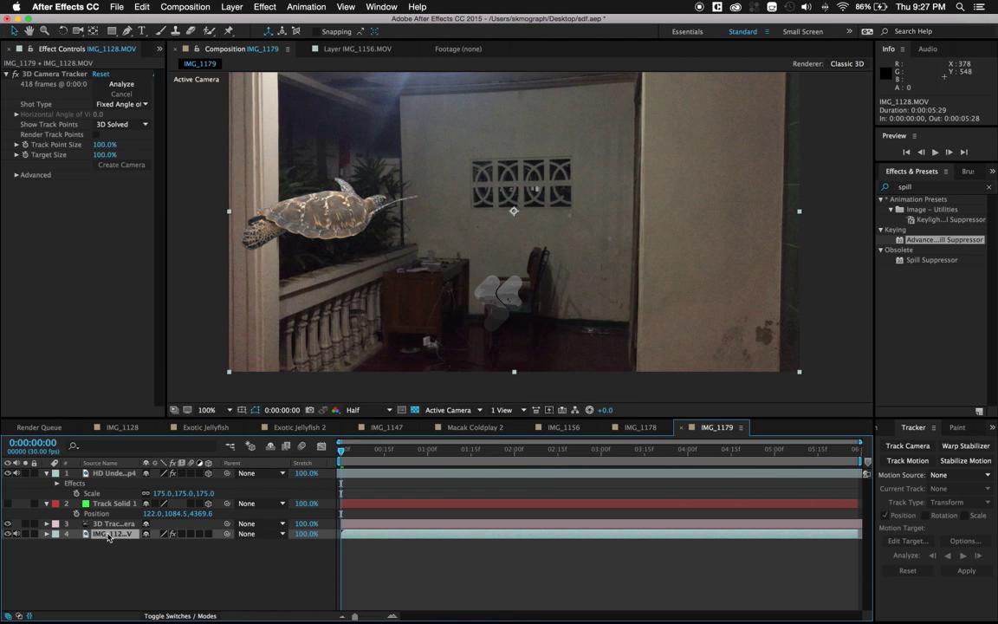
left_click_drag(110, 534, 145, 470)
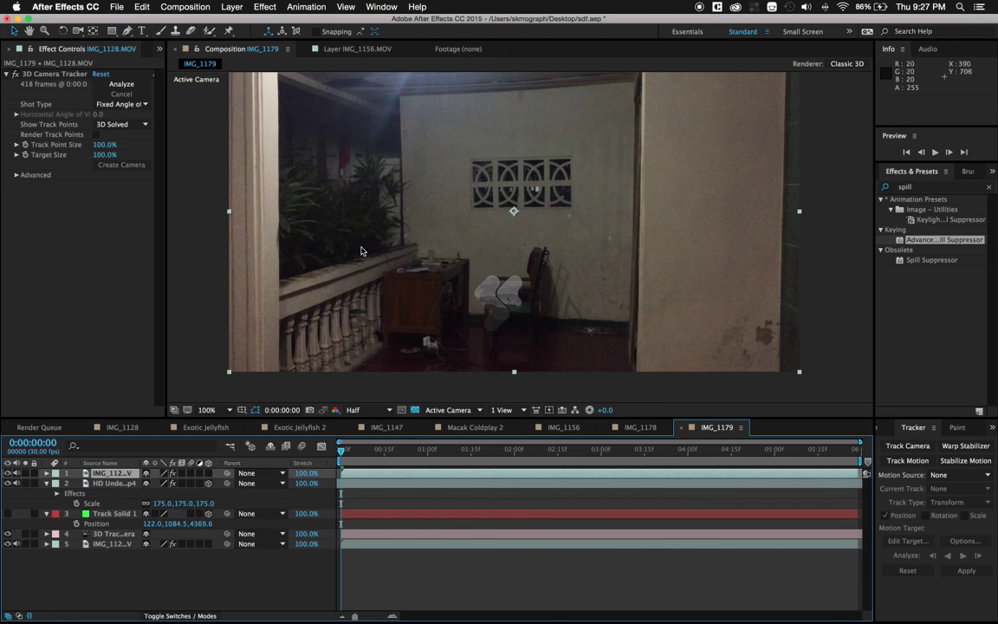
left_click_drag(320, 212, 368, 229)
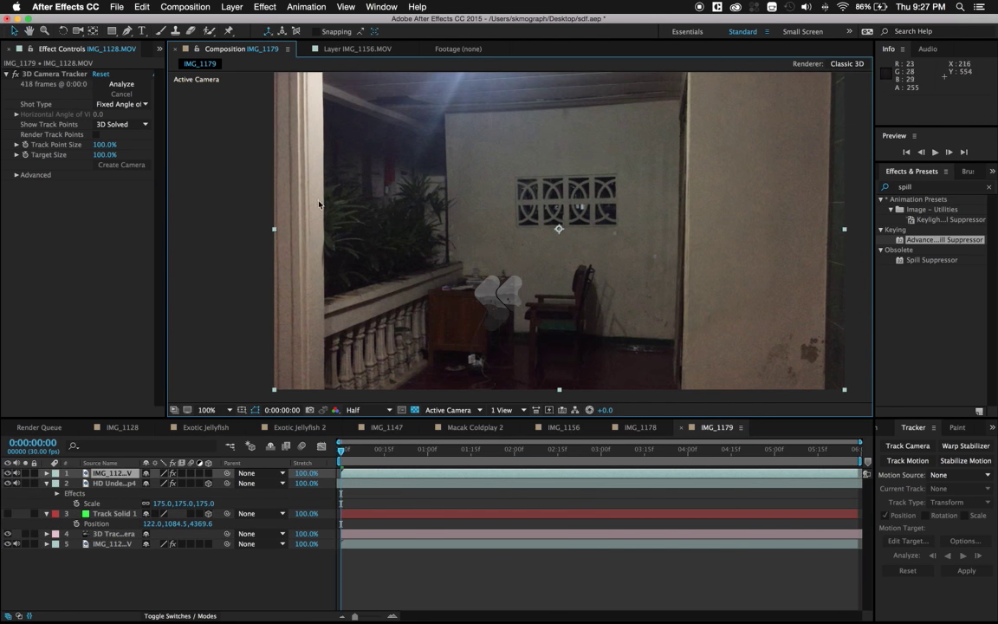
Step: Paint a Roto Brush stroke on IMG_1128.MOV, preview the matte, and return to IMG_1179
left_click(210, 35)
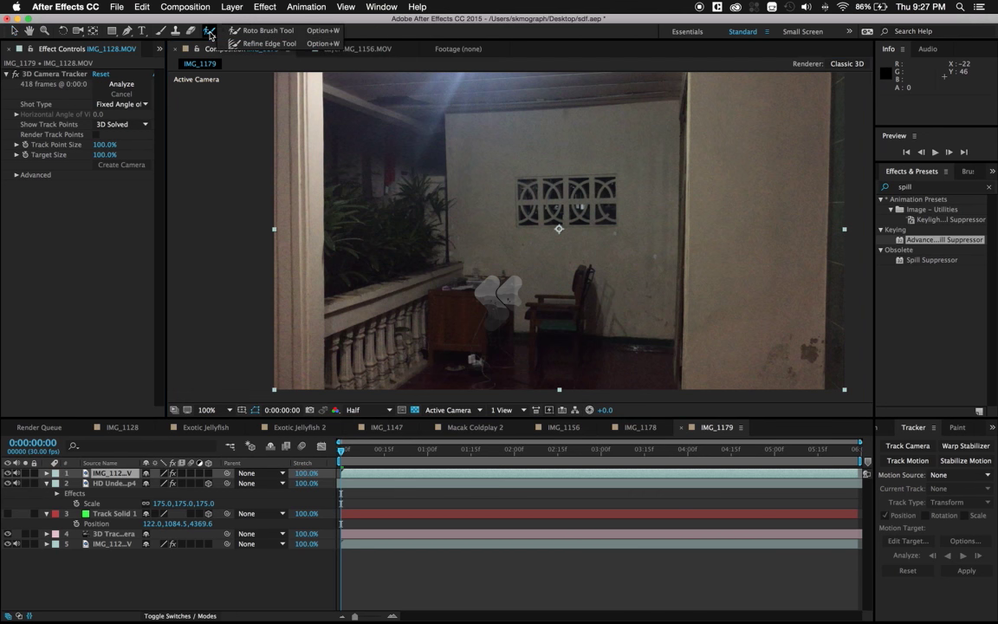
left_click(294, 95)
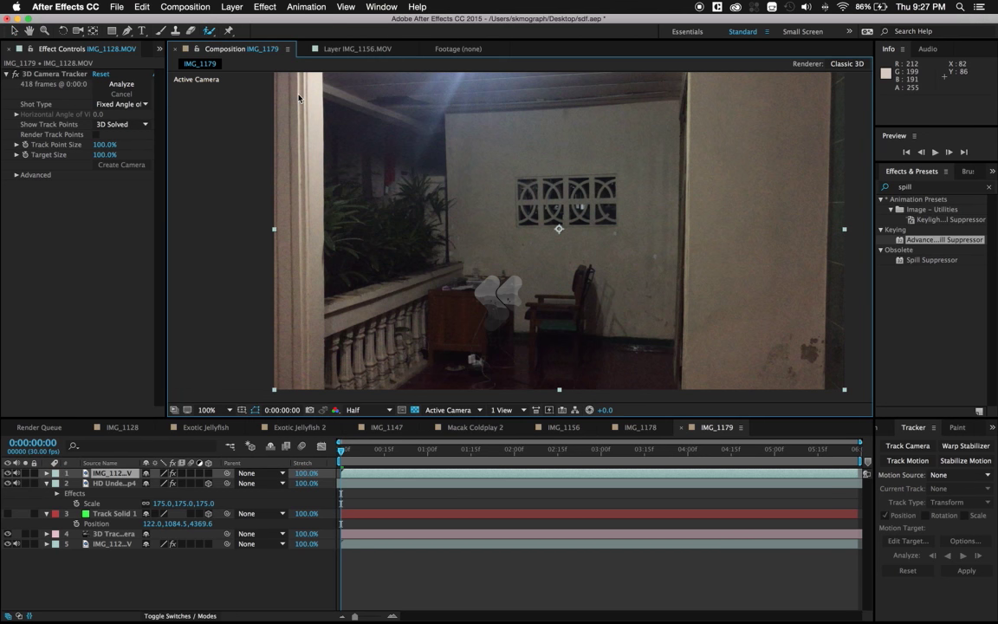
double_click(299, 98)
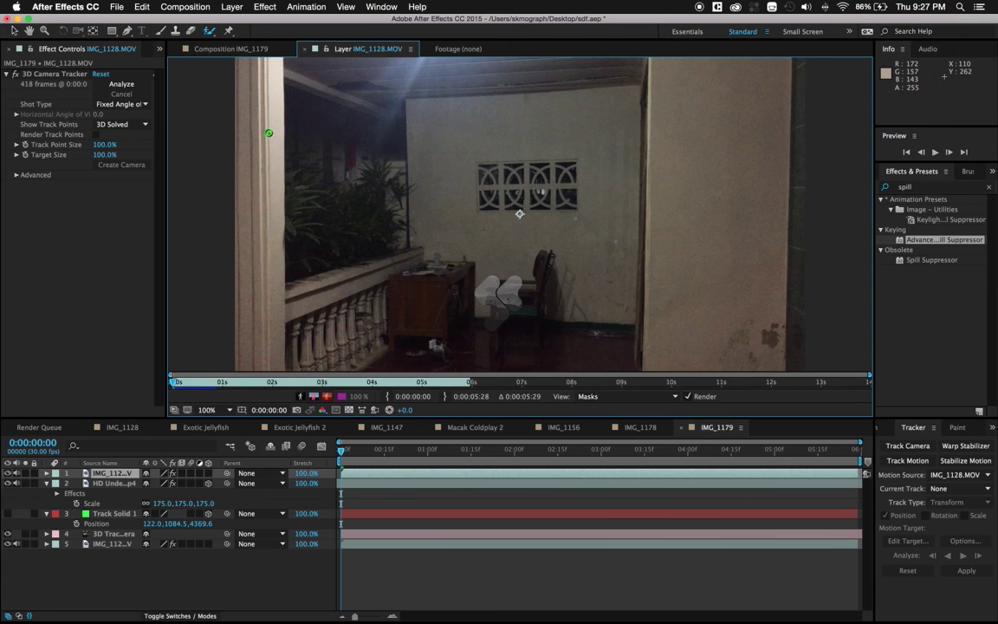
key("comma")
left_click(381, 303)
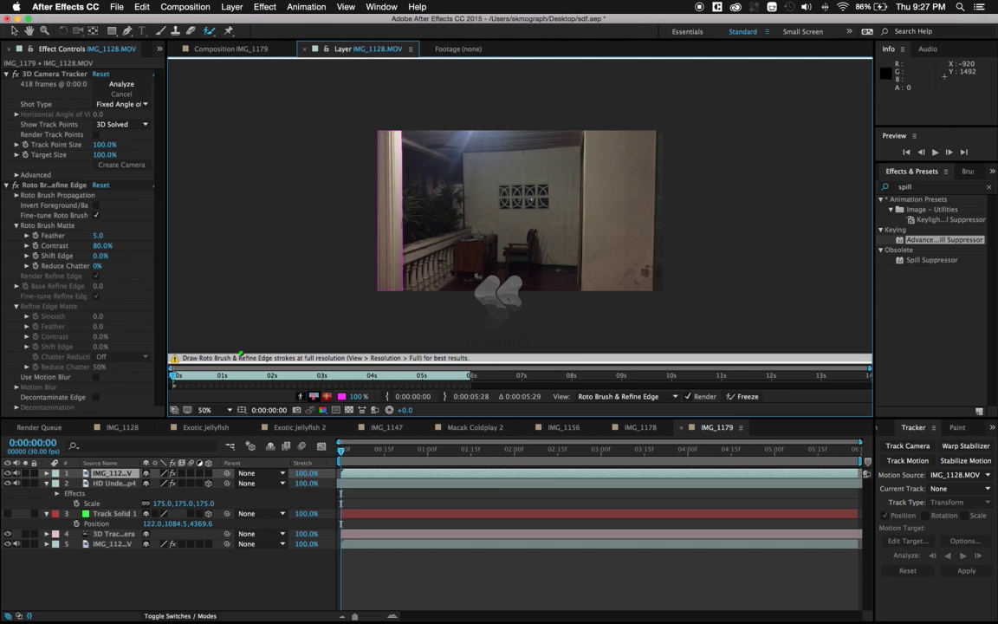
key("space")
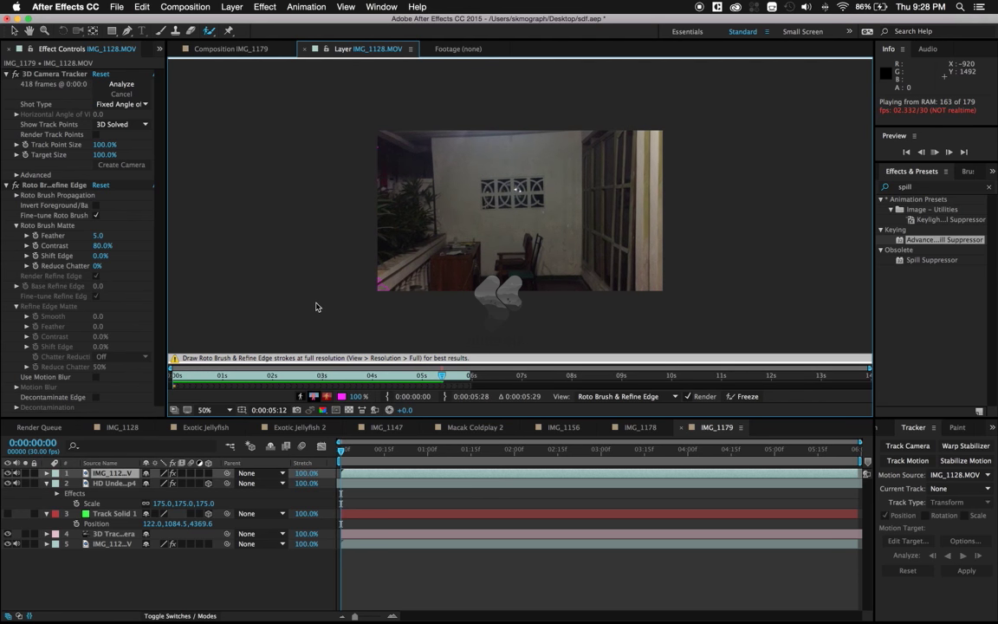
key("space")
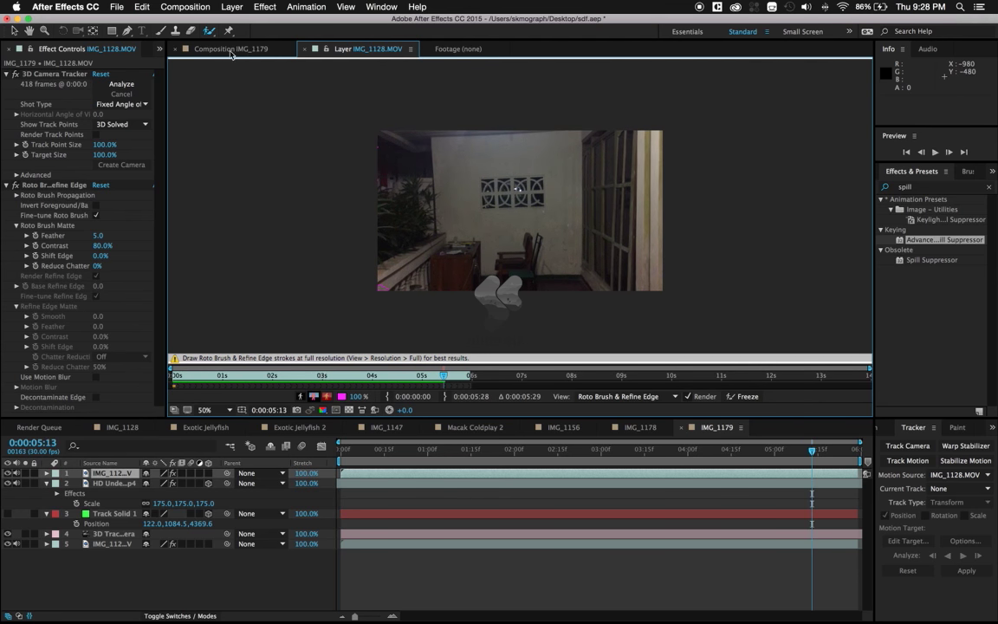
left_click(232, 50)
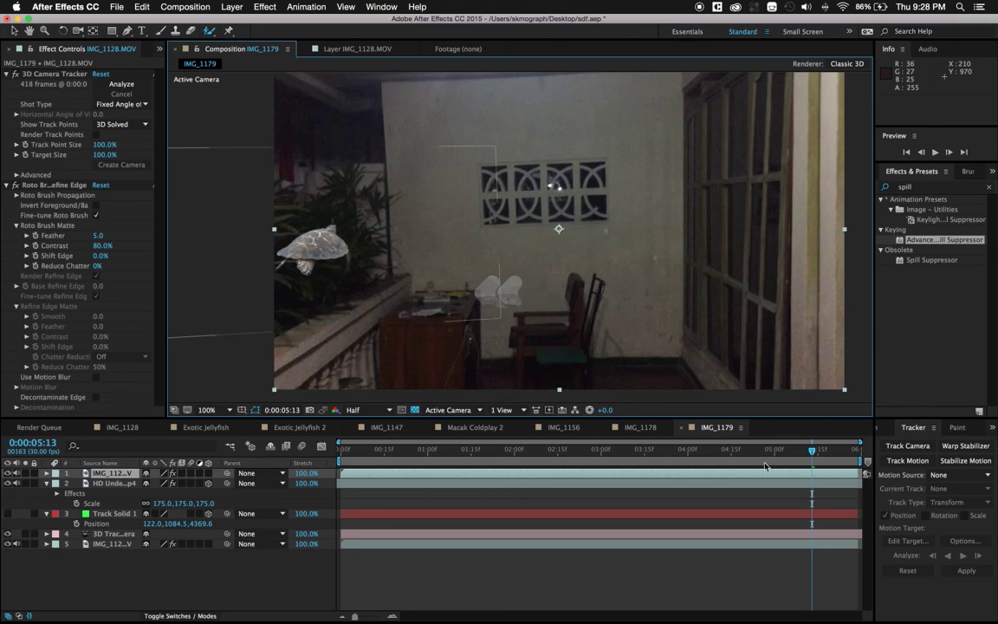
left_click_drag(716, 460, 384, 464)
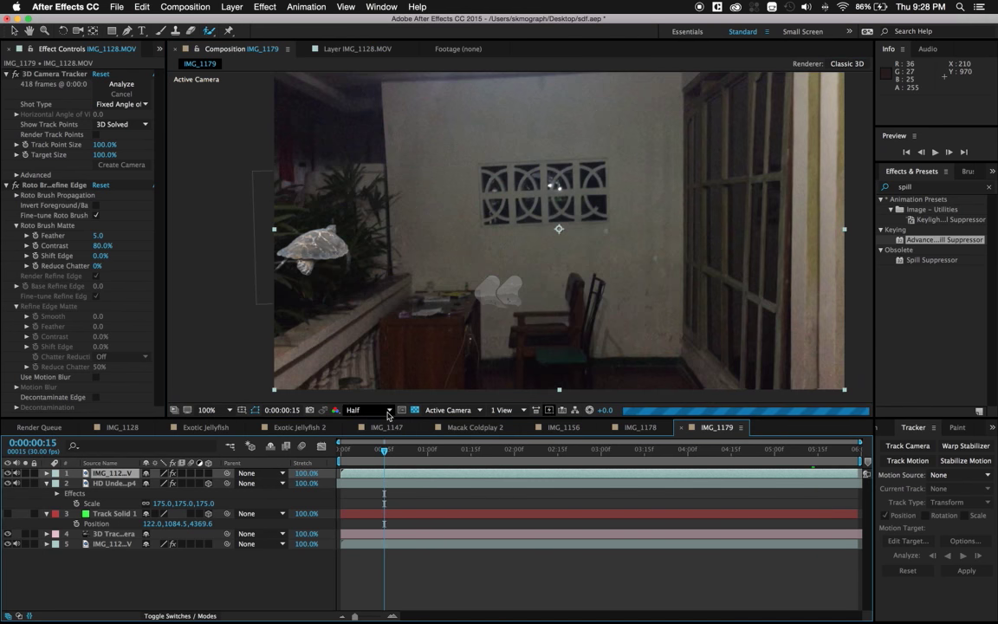
key("Page_Up")
key("Page_Up")
key("Page_Up")
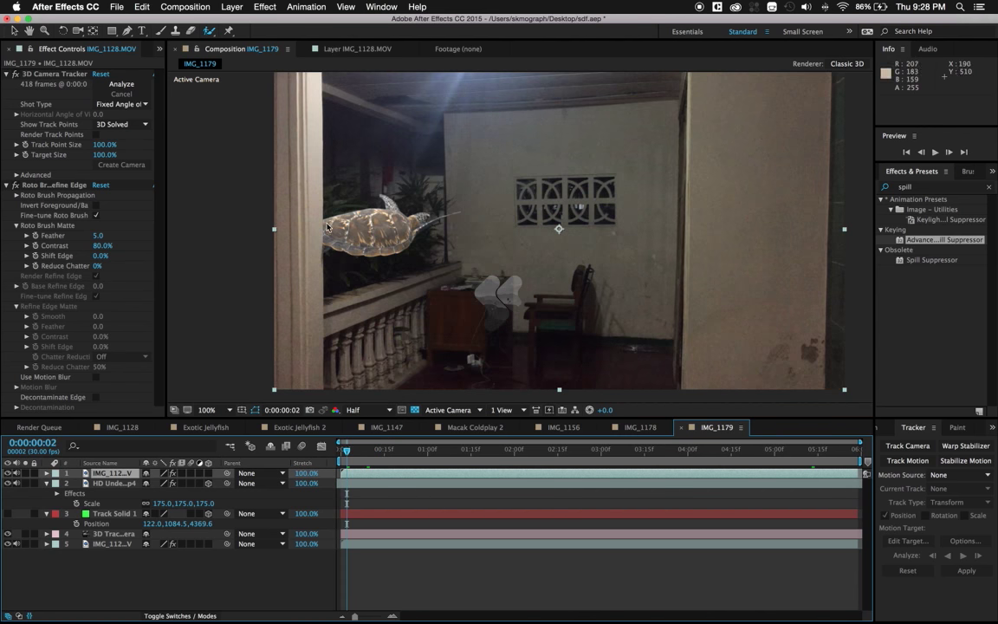
left_click_drag(346, 452, 341, 452)
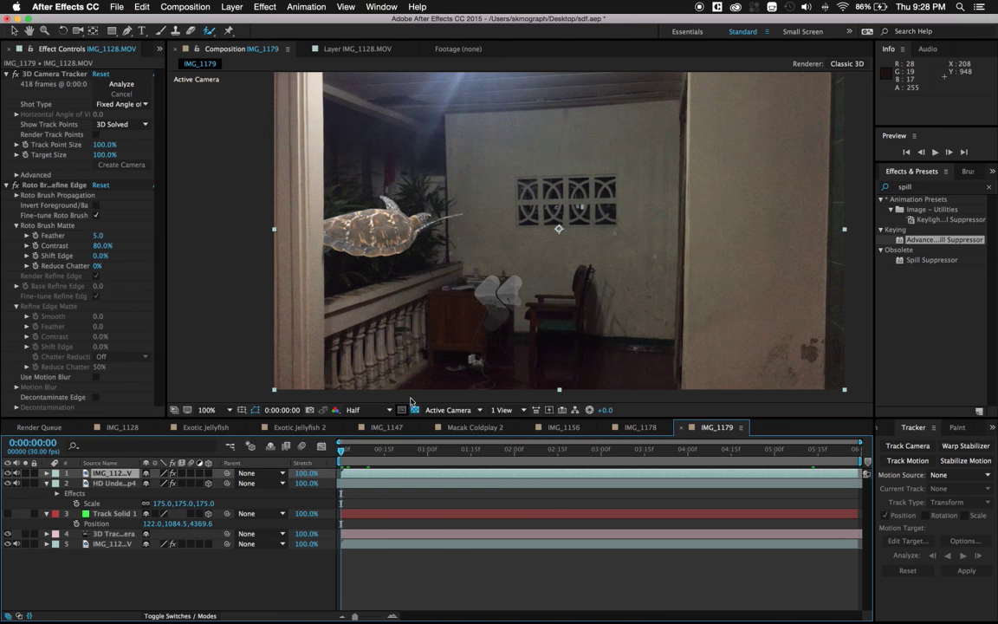
left_click(933, 154)
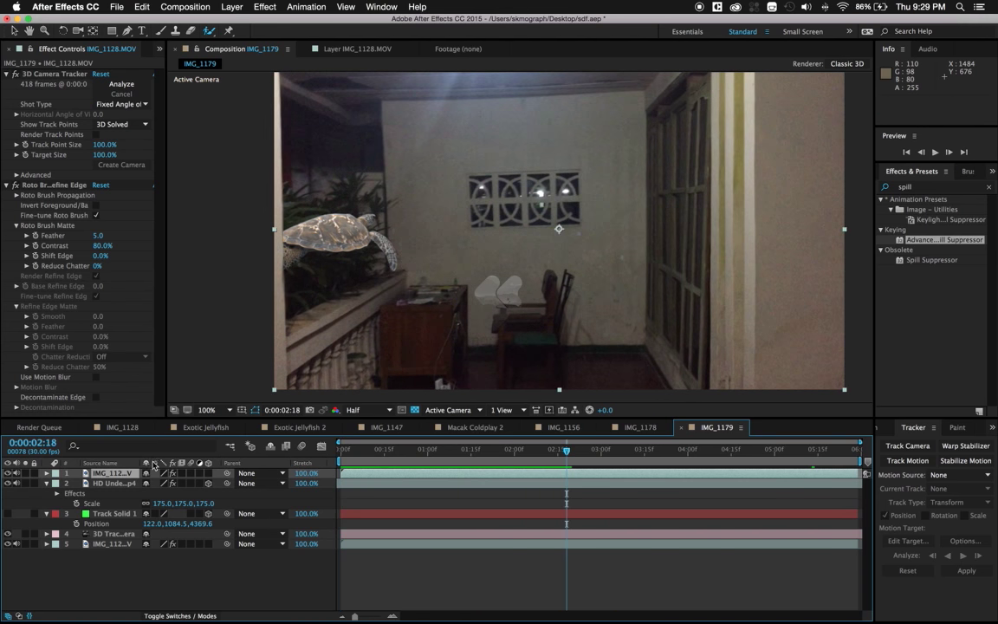
Step: Duplicate the turtle layer and collapse its Keylight, Spill Suppressor and Curves settings
left_click(130, 484)
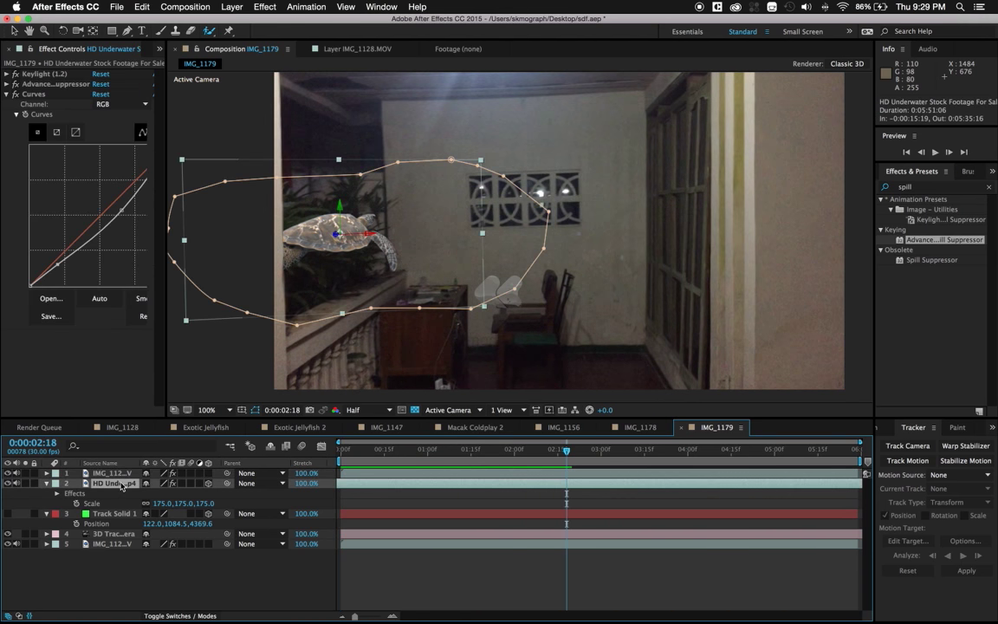
key("super+d")
left_click(6, 74)
left_click(6, 85)
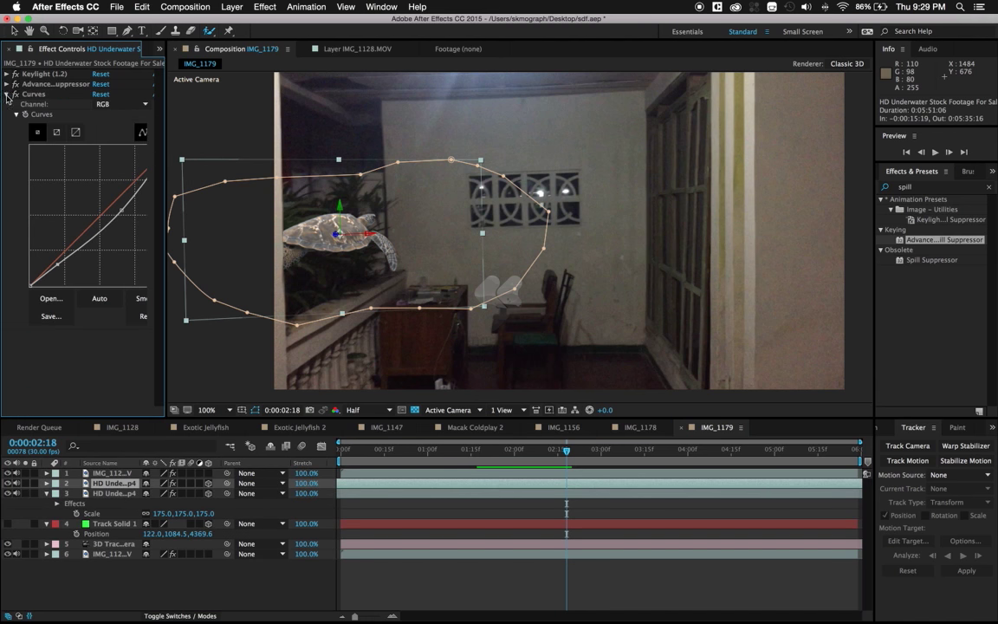
left_click(6, 94)
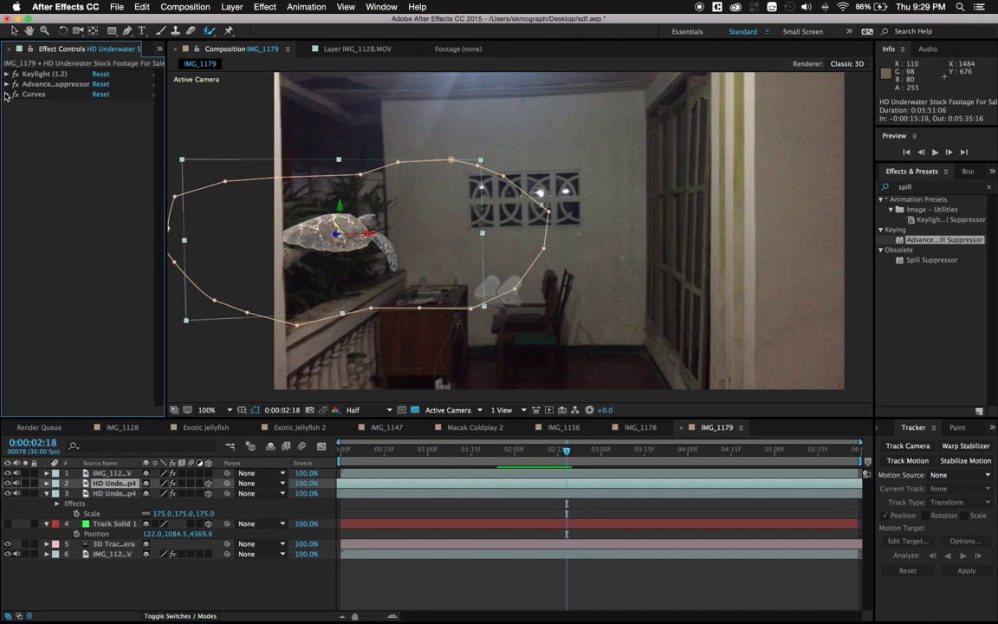
Step: Flip the duplicate turtle vertically and move it down in front of the railing
right_click(122, 487)
mouse_move(217, 247)
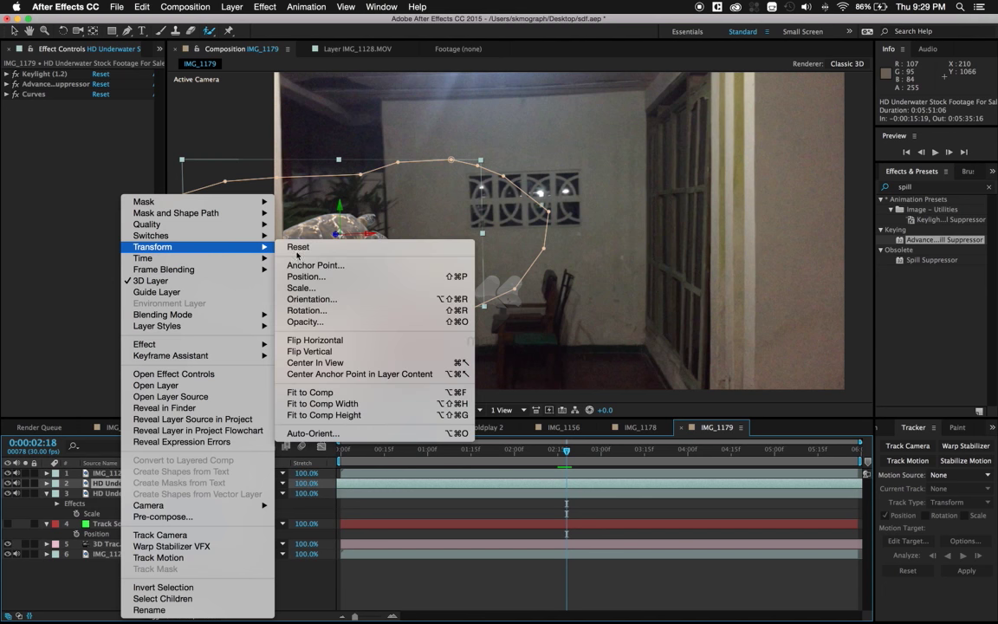
left_click(339, 359)
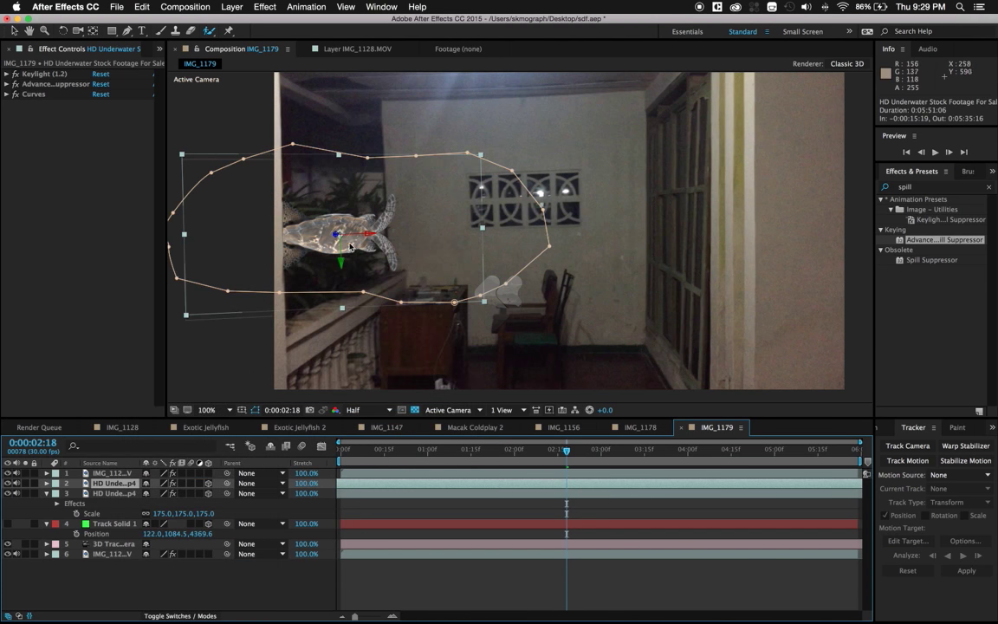
key("alt+w")
left_click(464, 292)
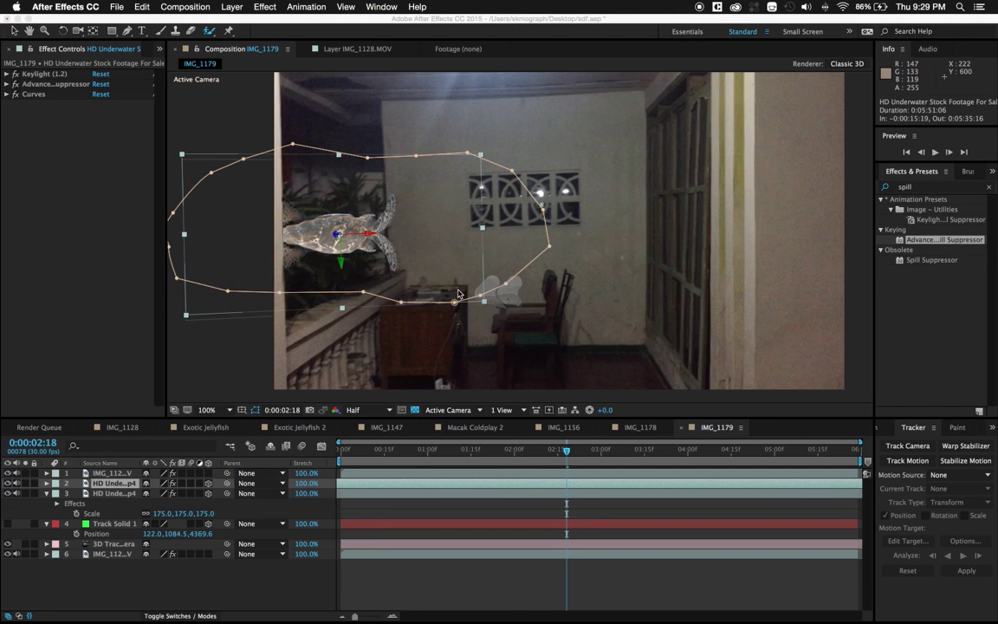
mouse_move(363, 190)
left_mouse_down()
mouse_move(413, 331)
mouse_move(394, 337)
left_mouse_up()
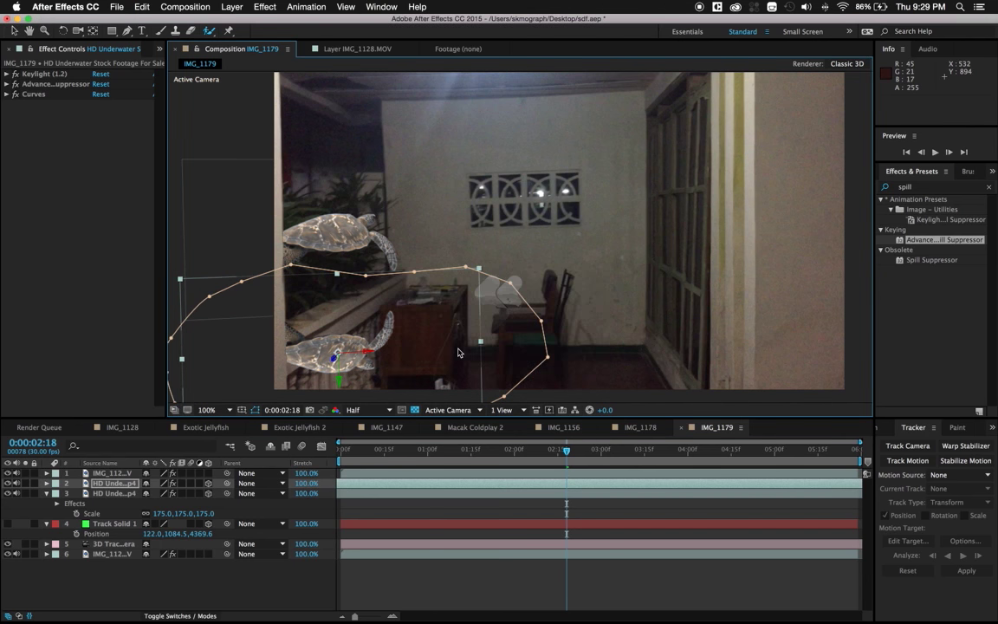
Step: Apply a Tint effect to the flipped turtle, mapping white to near-black
left_click(936, 187)
type("tint")
mouse_move(913, 239)
left_mouse_down()
mouse_move(142, 232)
mouse_move(108, 201)
left_mouse_up()
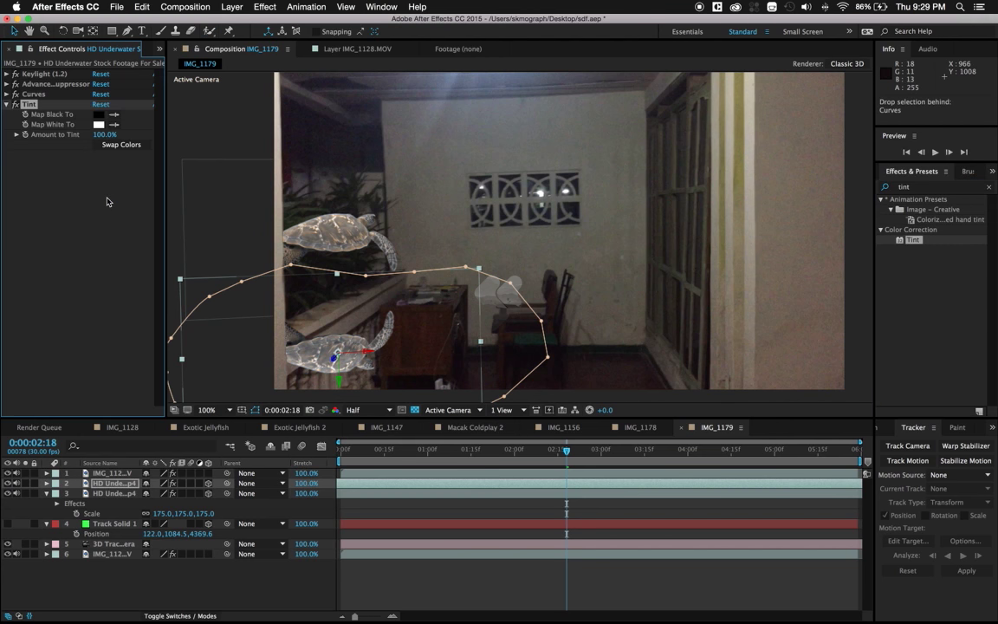
left_click(114, 124)
left_click(140, 163)
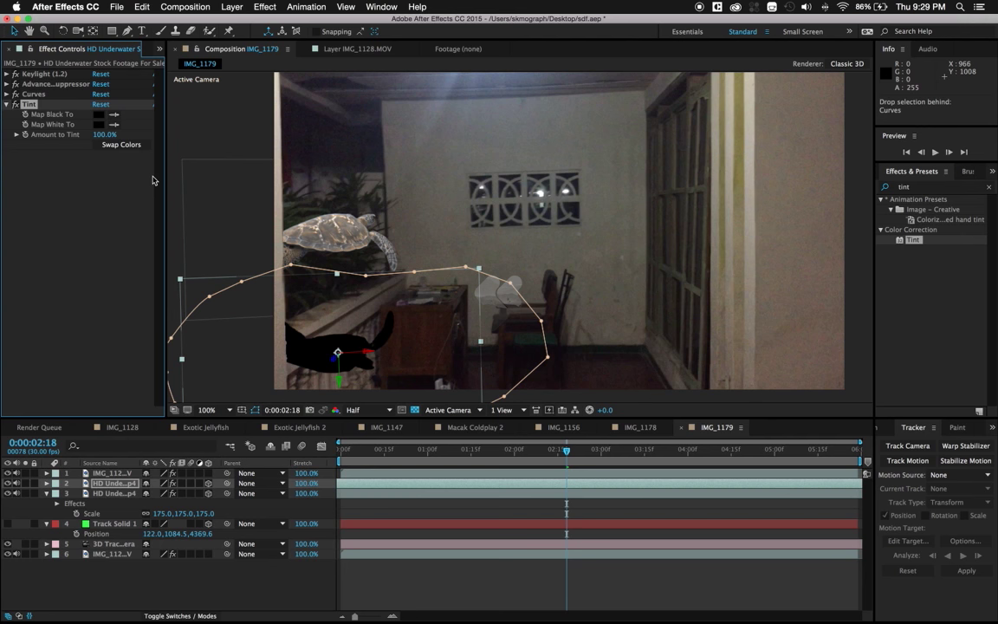
Step: Add a Fast Blur effect to the blackened turtle and increase its blurriness
left_click(918, 186)
type("fast blur")
left_click_drag(932, 231, 26, 238)
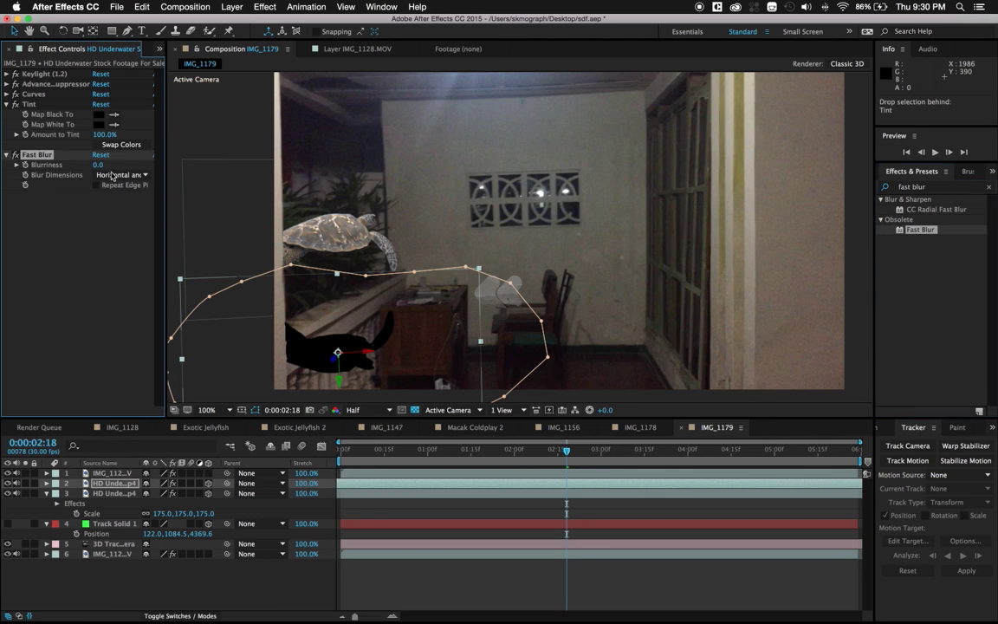
left_click_drag(125, 164, 126, 164)
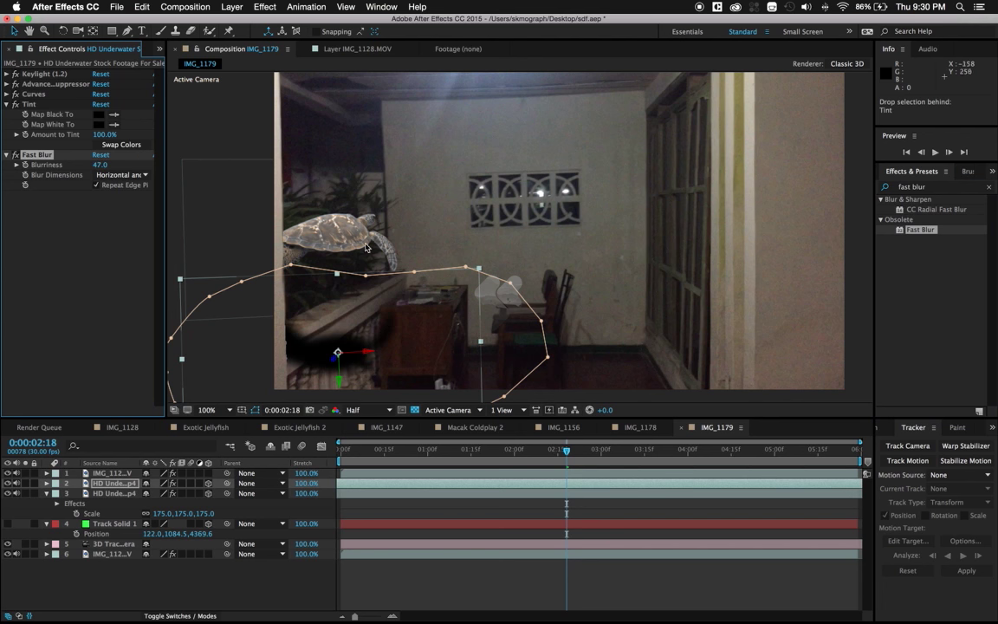
Step: Lower the turtle layer's opacity to 36% and set Fast Blur blurriness to 15.0
left_click(113, 487)
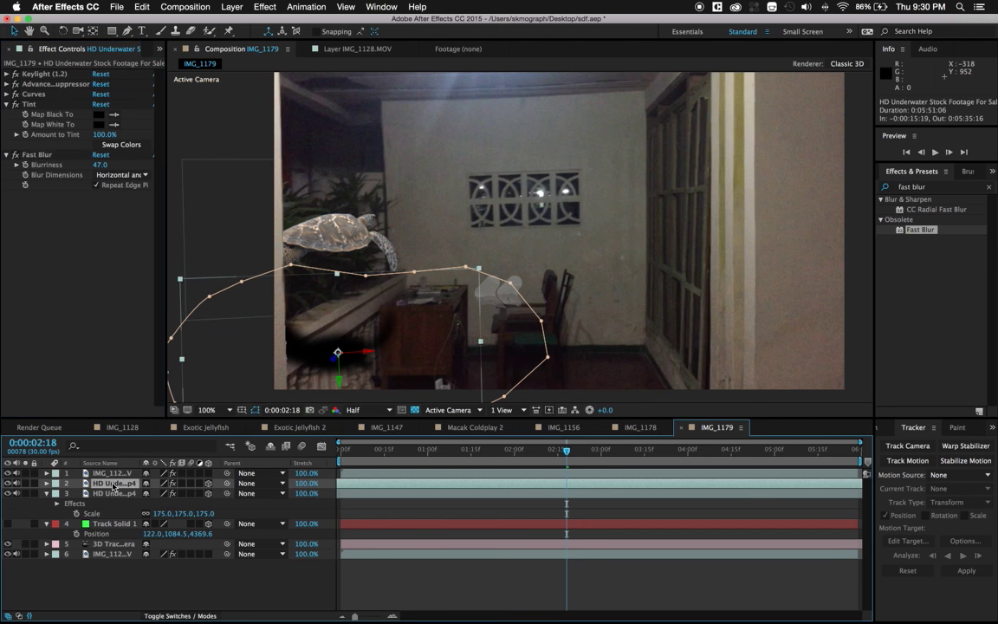
key("t")
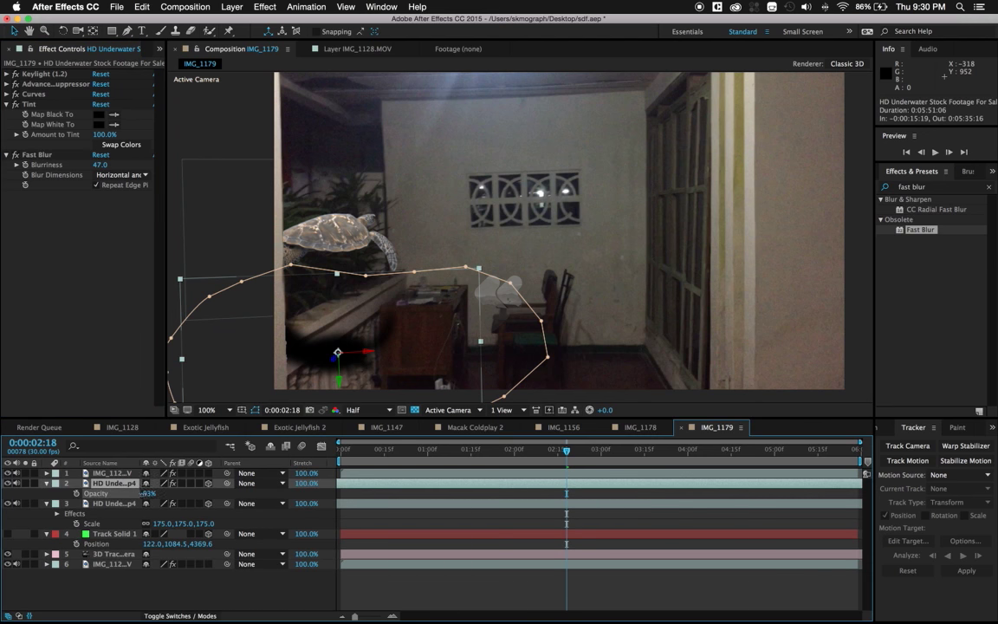
left_click_drag(116, 494, 107, 494)
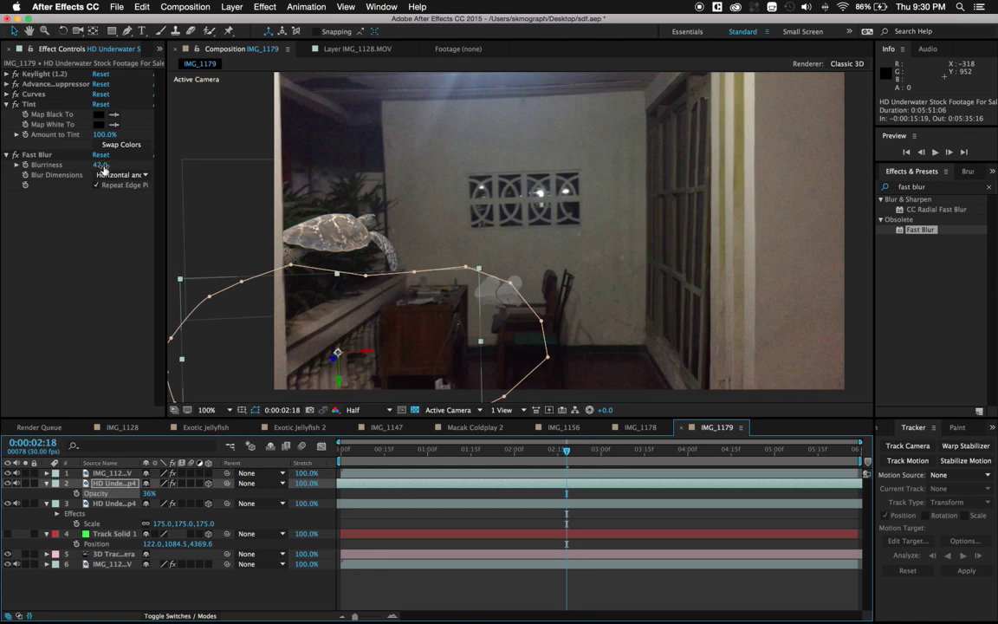
left_click_drag(100, 165, 85, 170)
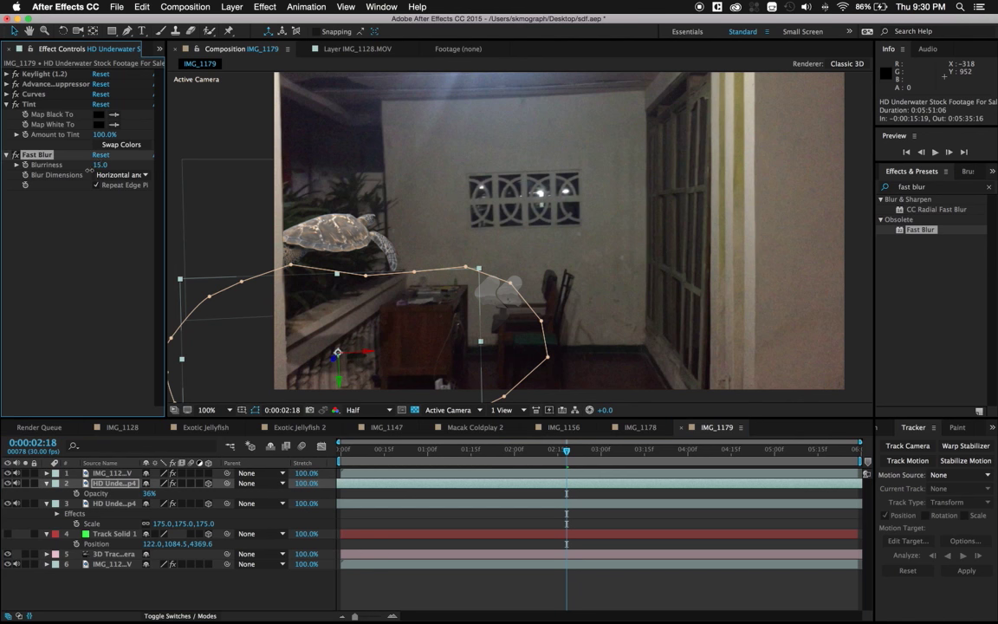
Step: Preview the IMG_1179 composition with the turtle's dark reflection, then stop playback
key("space")
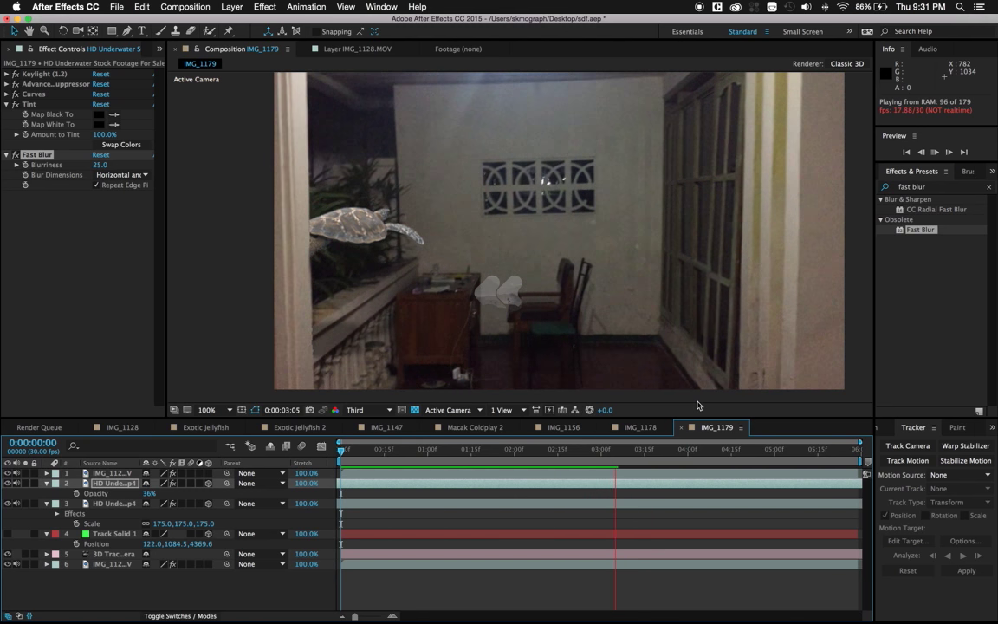
key("super+0")
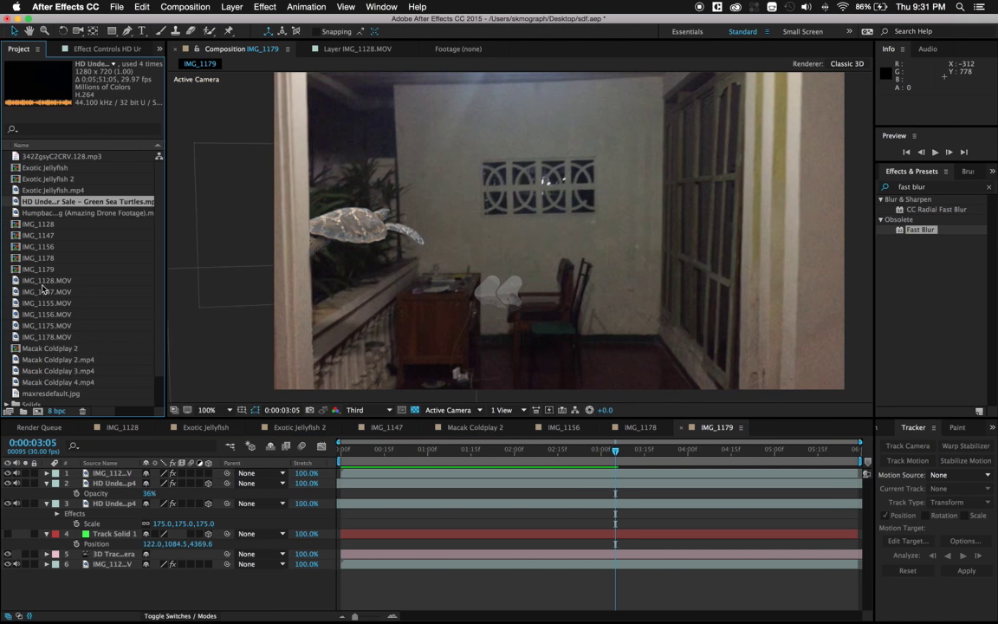
Step: Browse the Project clips to IMG_1156.MOV and scrub through the rural road footage
left_click(42, 282)
key("Down")
key("Down")
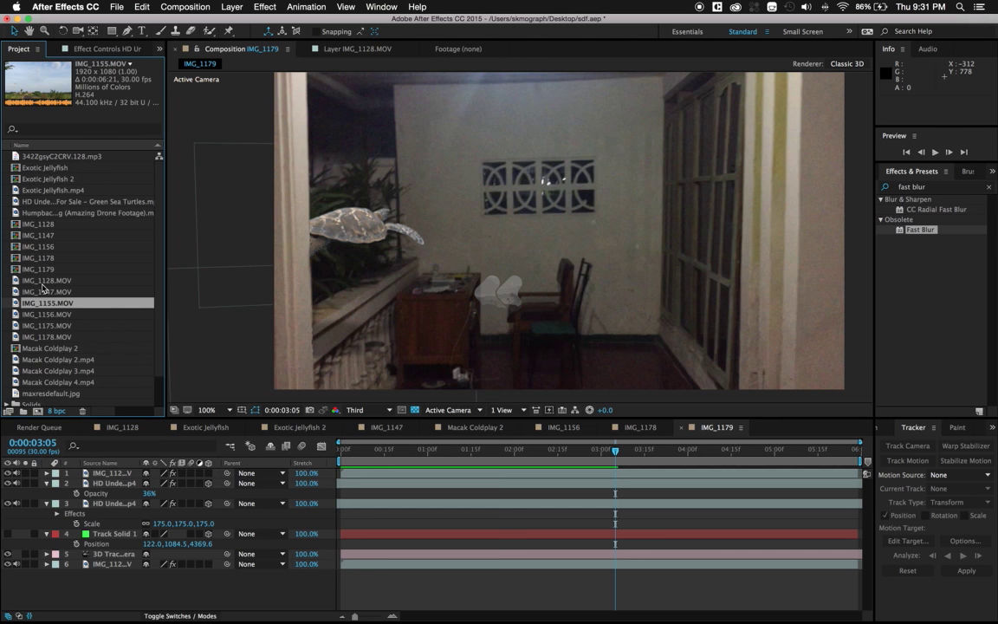
key("Down")
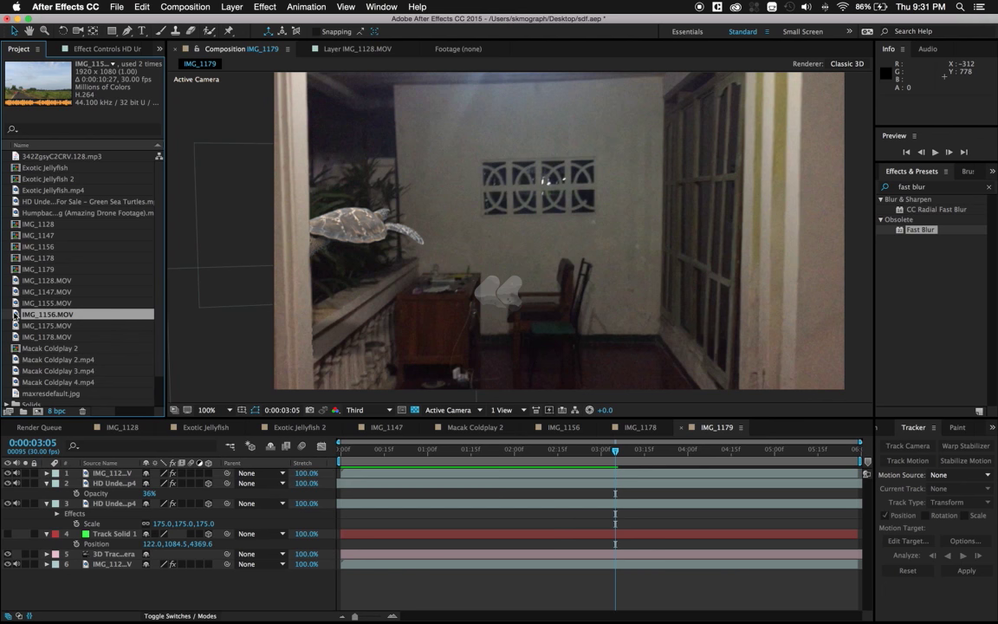
double_click(14, 316)
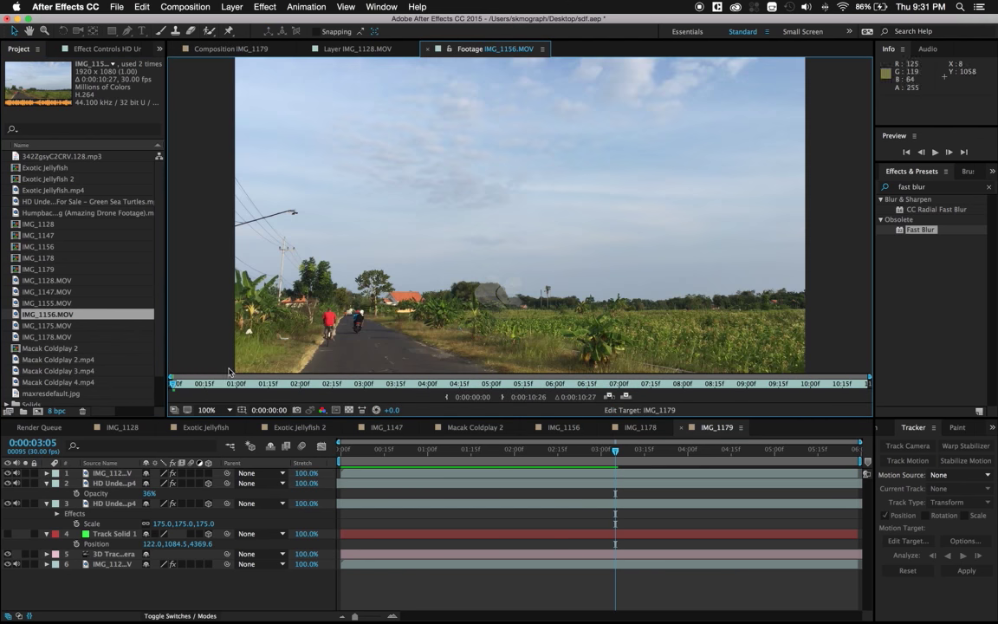
left_click_drag(280, 387, 367, 390)
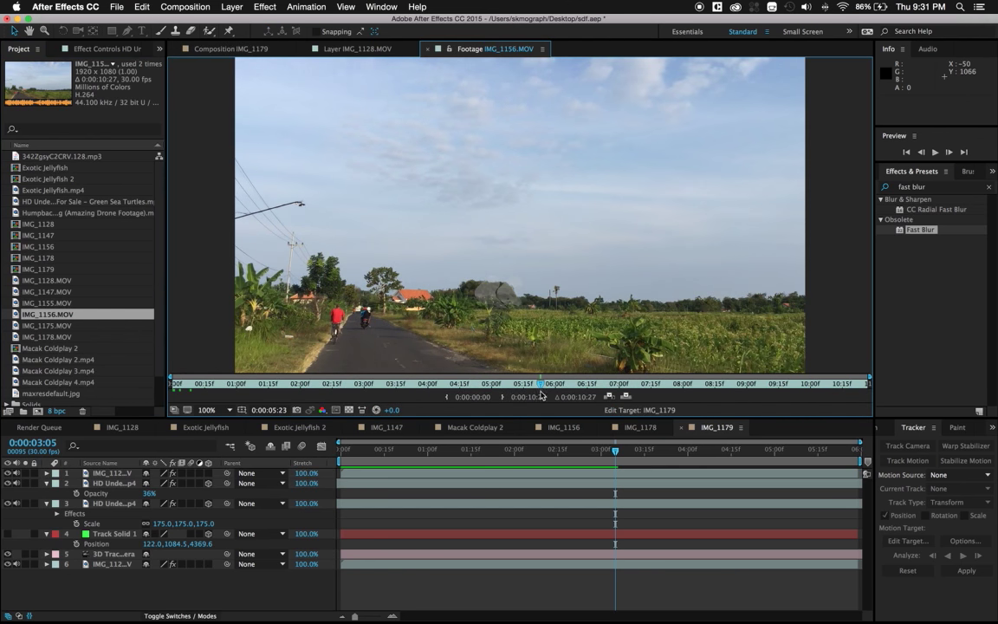
left_click(223, 49)
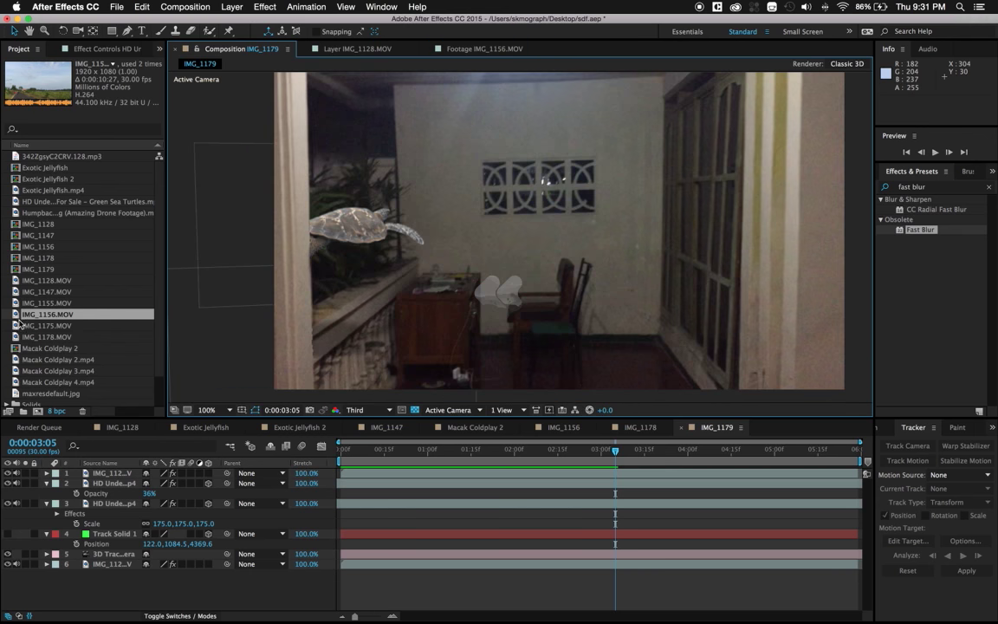
Step: Make a composition from the road clip, camera-track it, and create a solid and camera from a ground point
left_click_drag(17, 314, 38, 411)
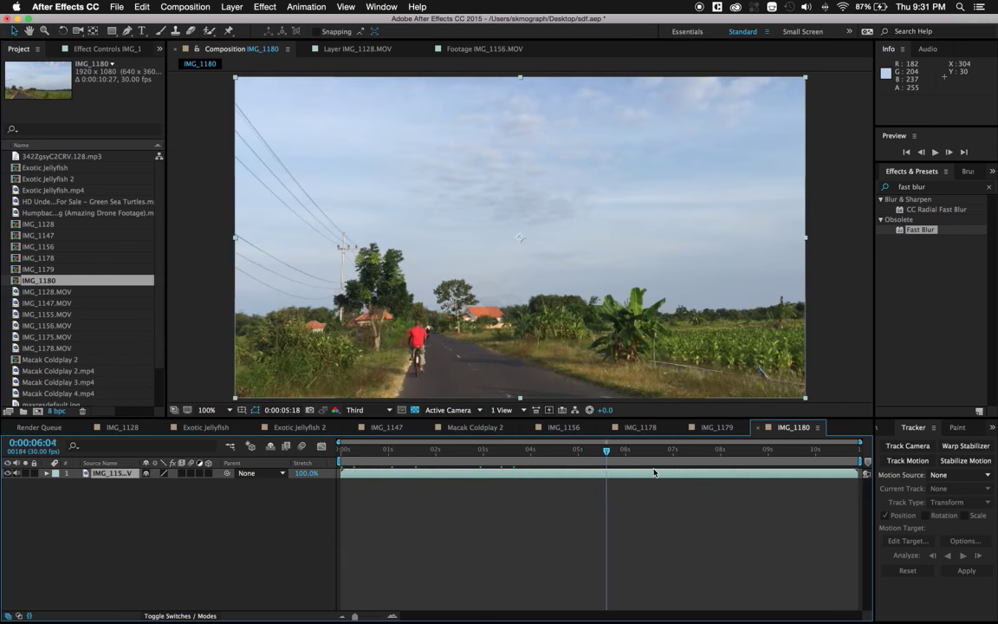
key("Home")
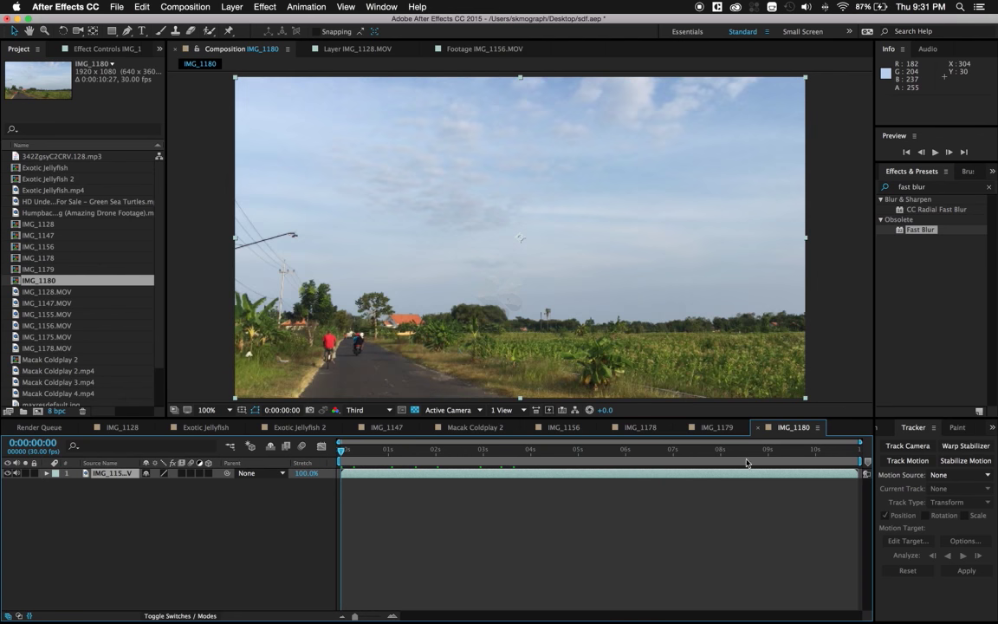
left_click(925, 447)
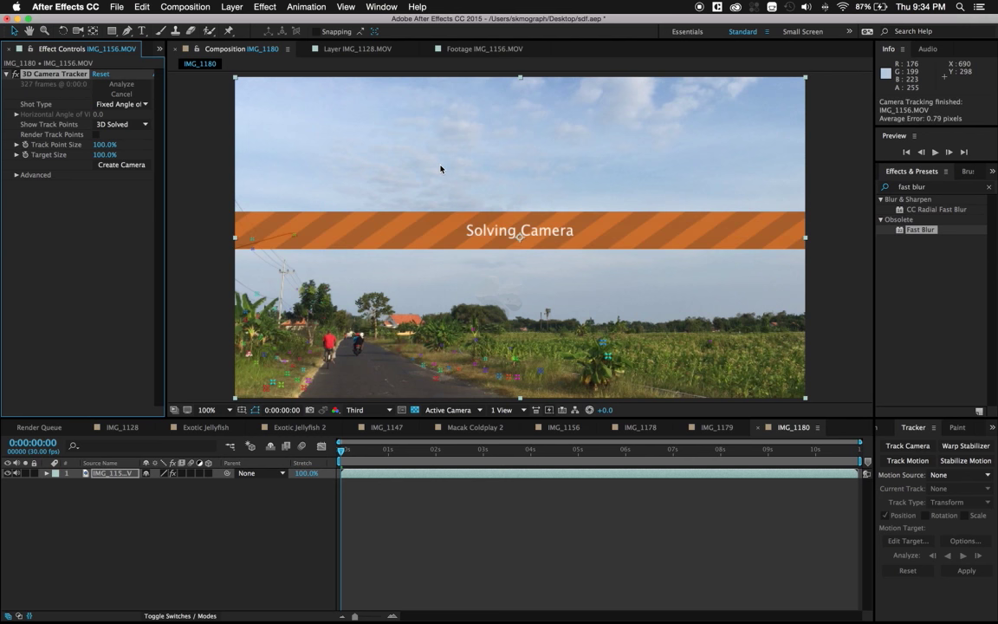
left_click(520, 327)
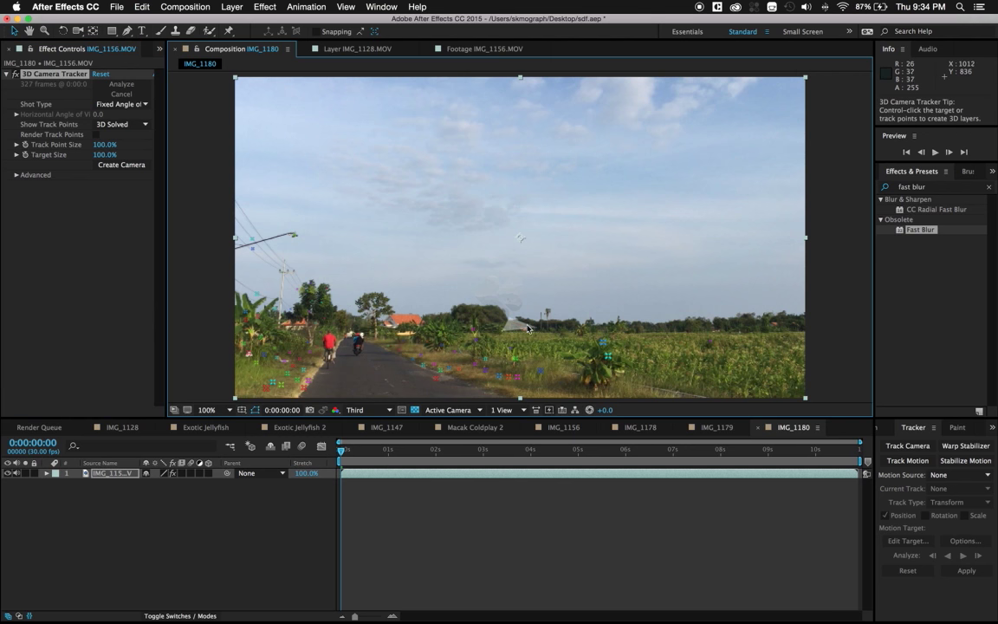
right_click(520, 329)
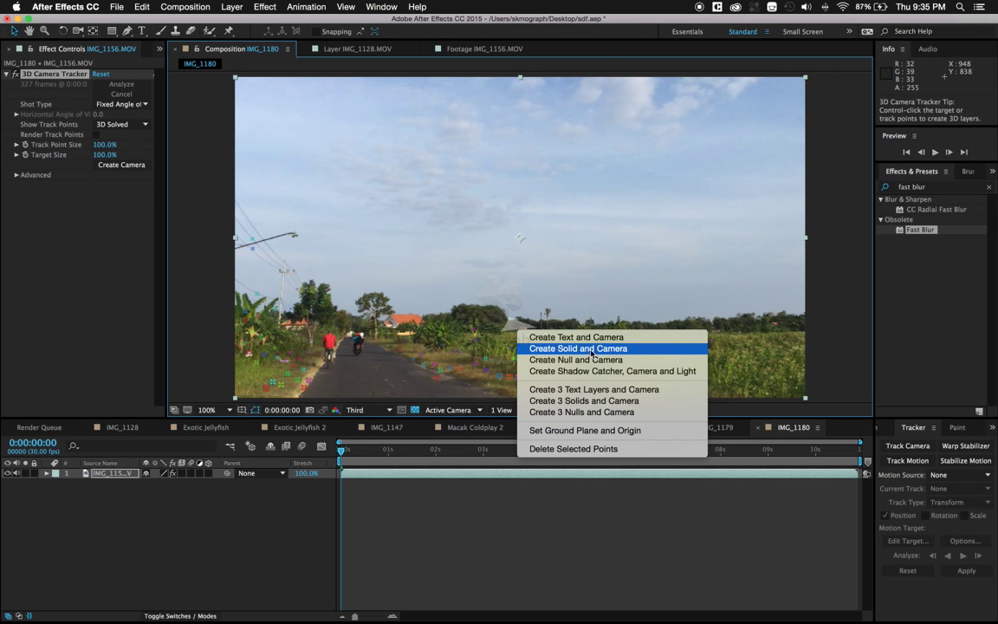
left_click(592, 349)
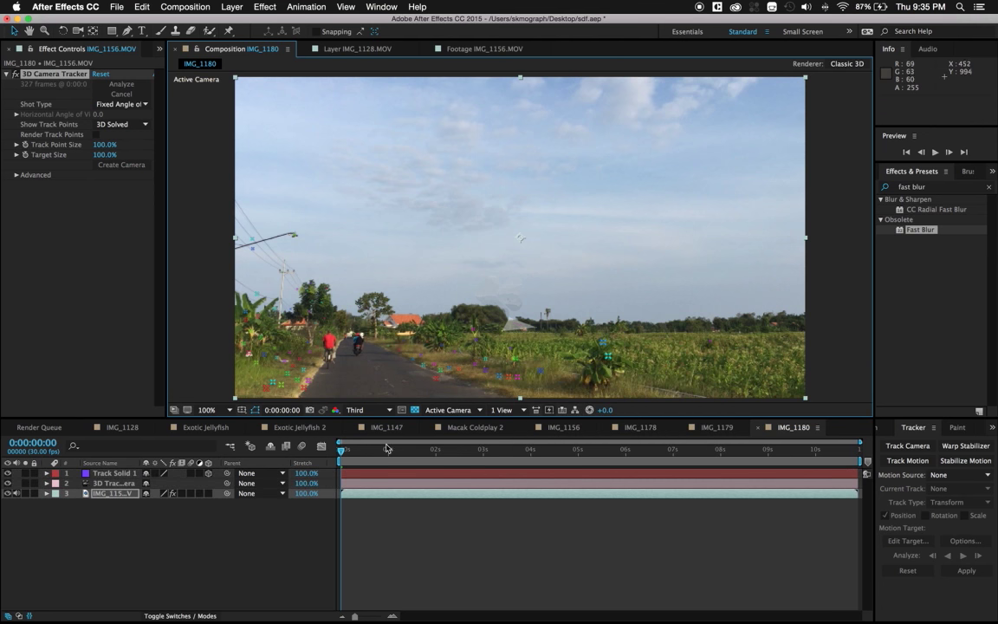
Step: Deselect the footage and browse the Project panel to the humpback drone footage
left_click(190, 524)
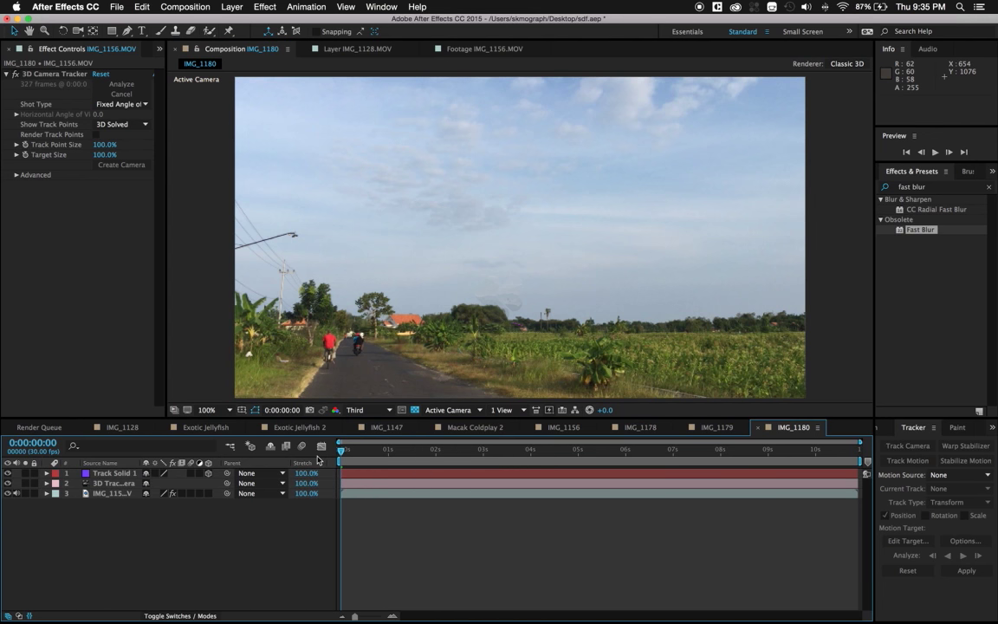
left_click(79, 258)
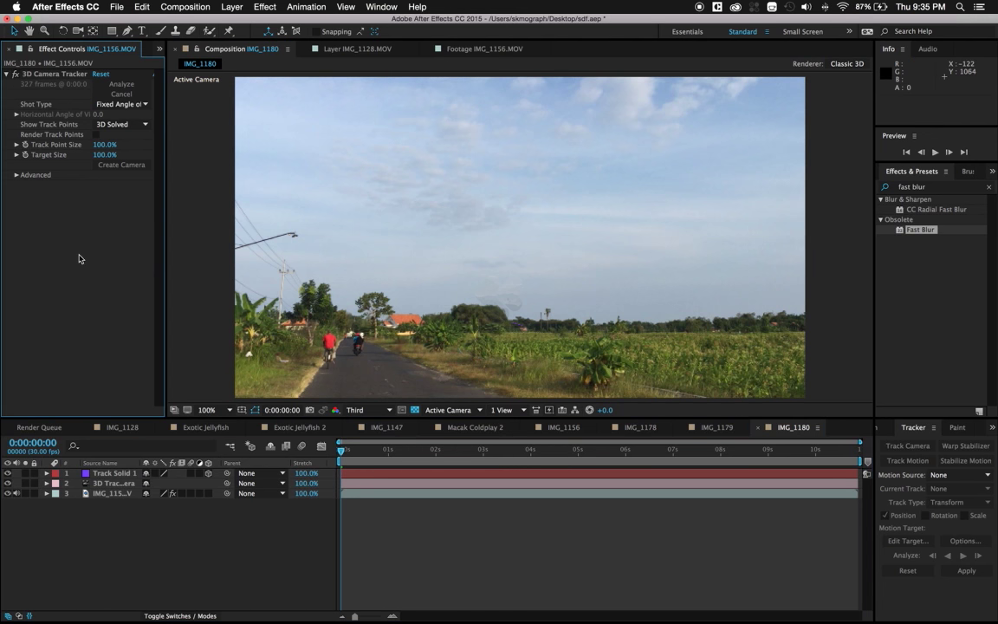
left_click(160, 52)
left_click(178, 64)
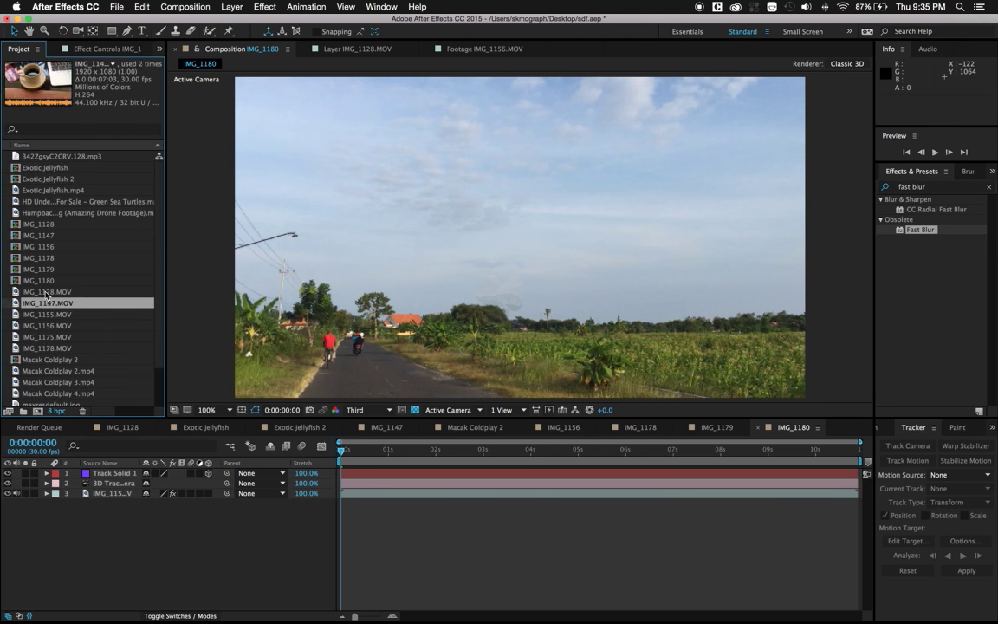
key("Down")
key("Down")
key("Down")
key("Down")
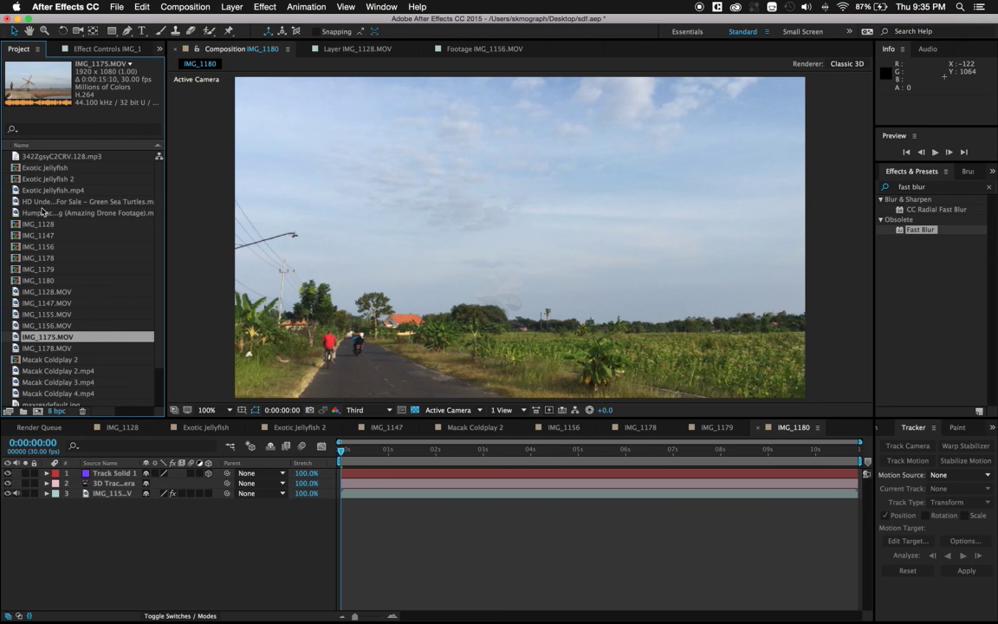
left_click(37, 213)
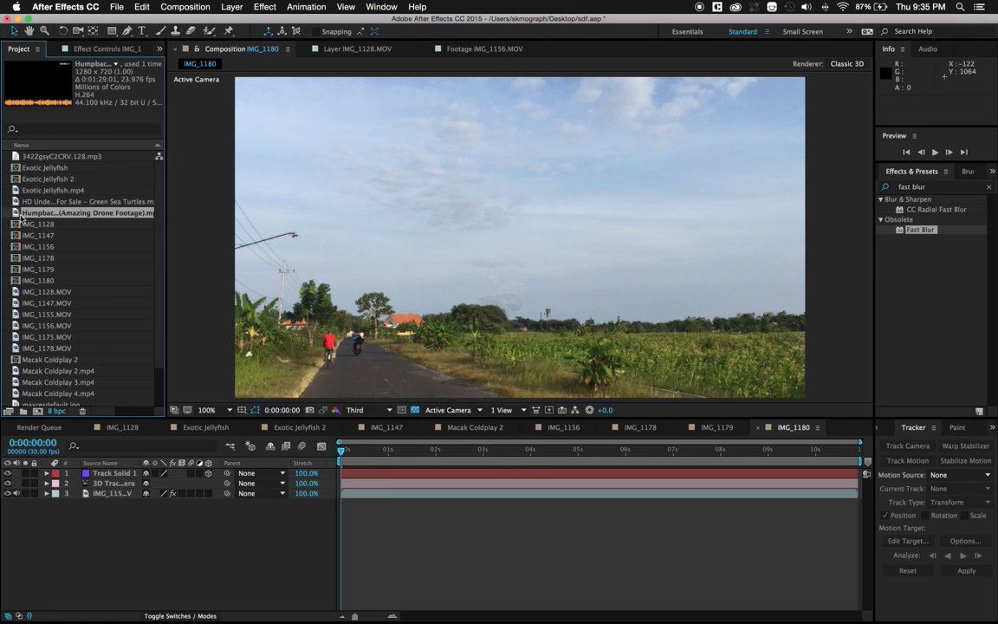
Step: Add the Two Beautiful Humpback Whales clip as the top layer over the road shot
left_click(24, 202)
left_click(28, 191)
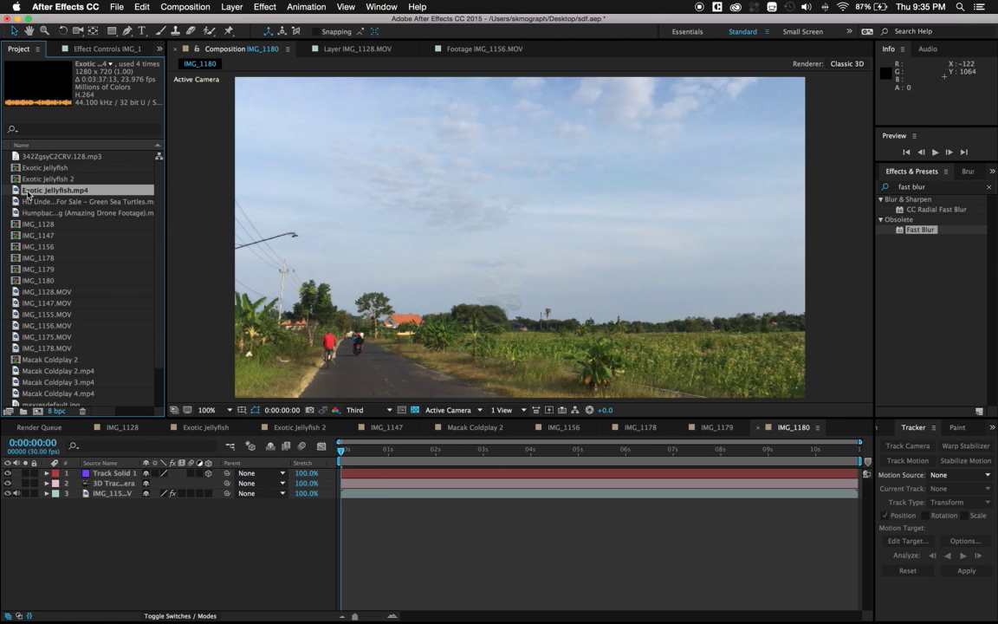
scroll(47, 212, "down", 2)
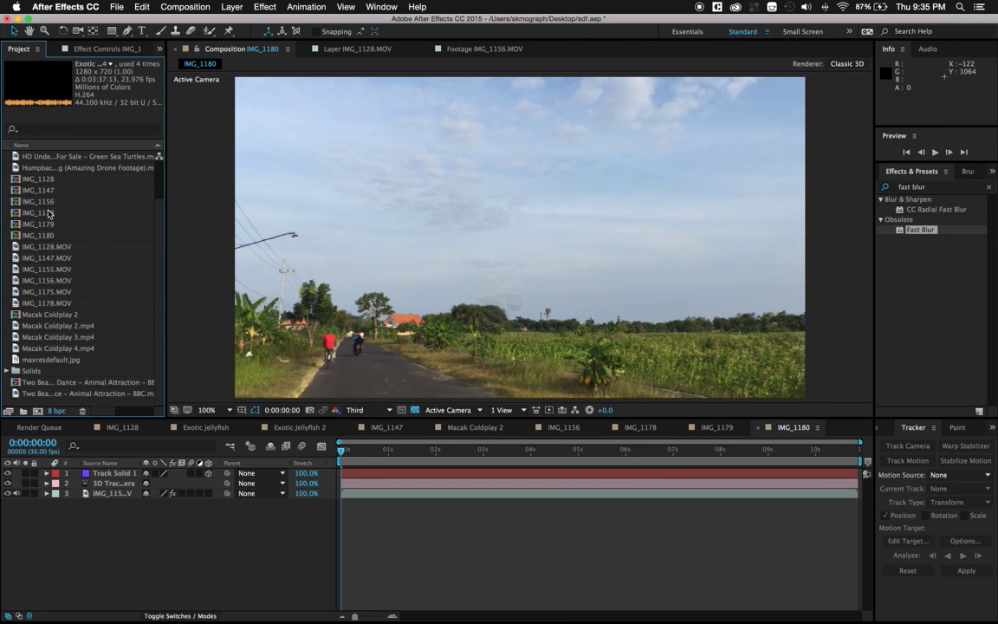
left_click(16, 394)
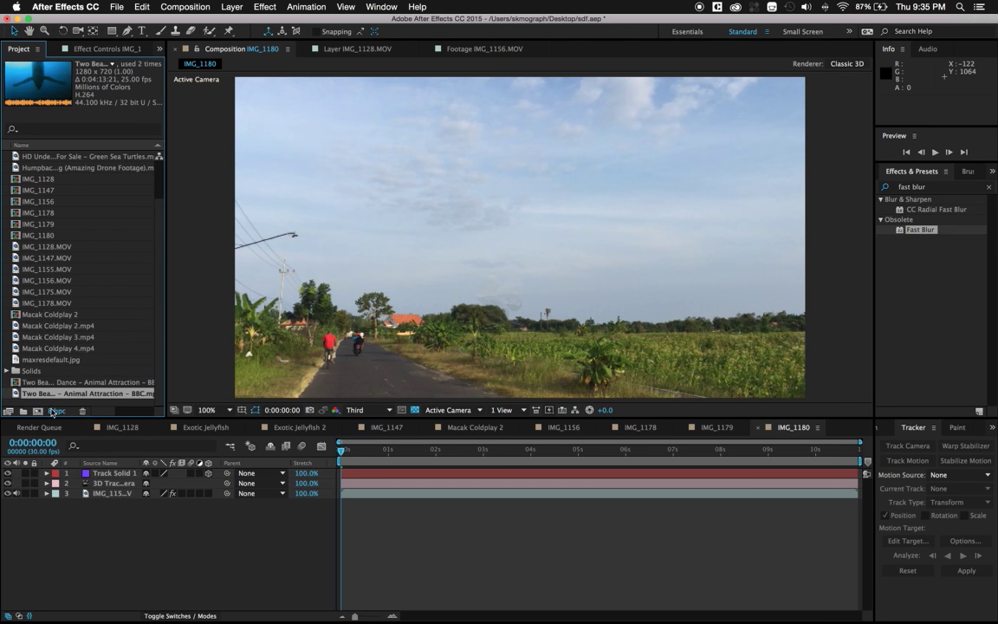
left_click_drag(52, 412, 531, 476)
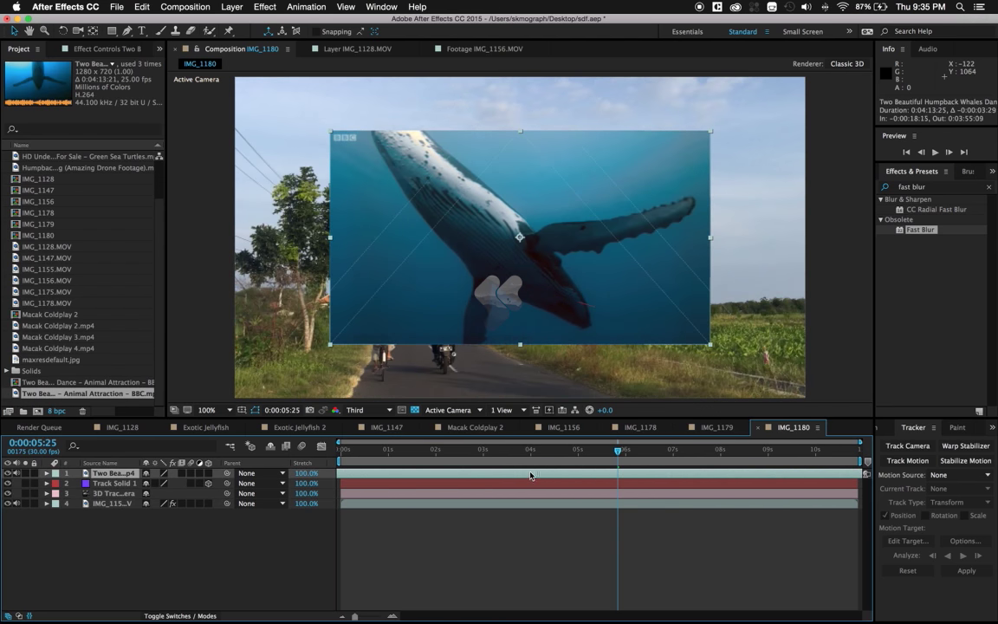
Step: Slide the whale layer in time so a swimming whale shows at the start
left_click_drag(531, 476, 730, 478)
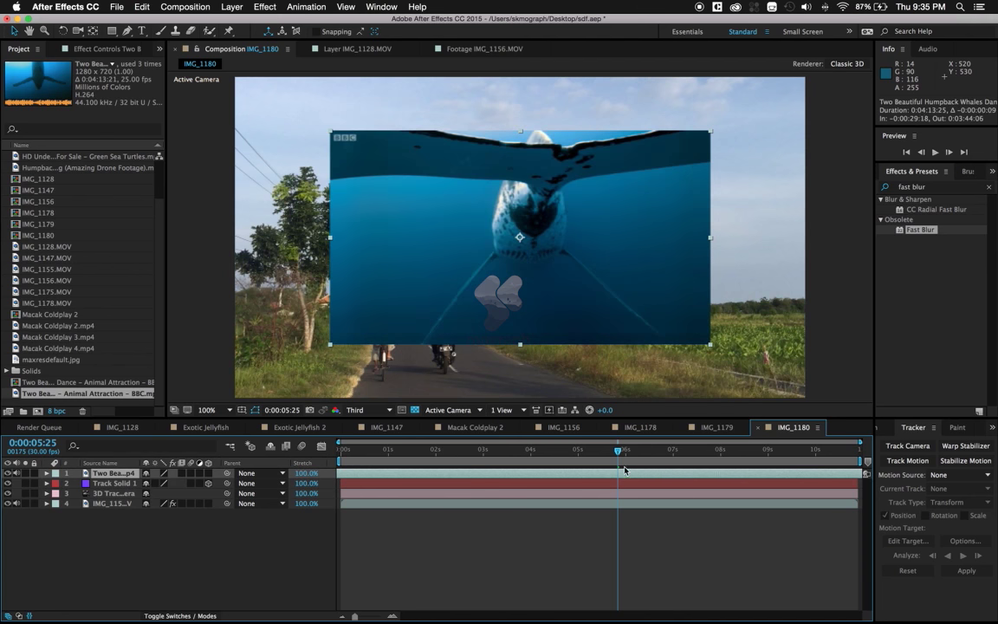
left_click_drag(625, 470, 714, 480)
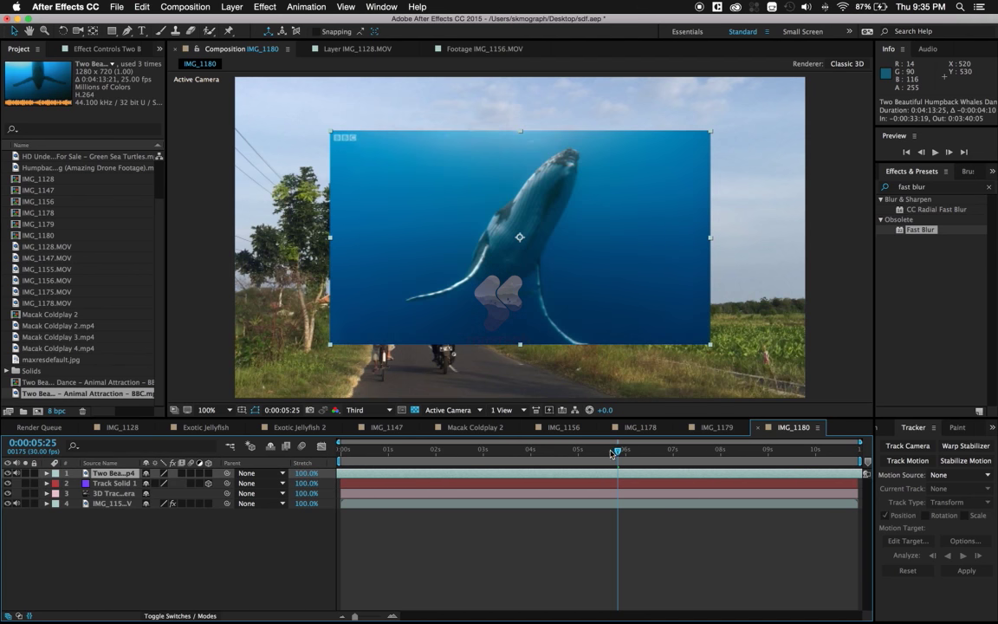
left_click_drag(656, 464, 743, 476)
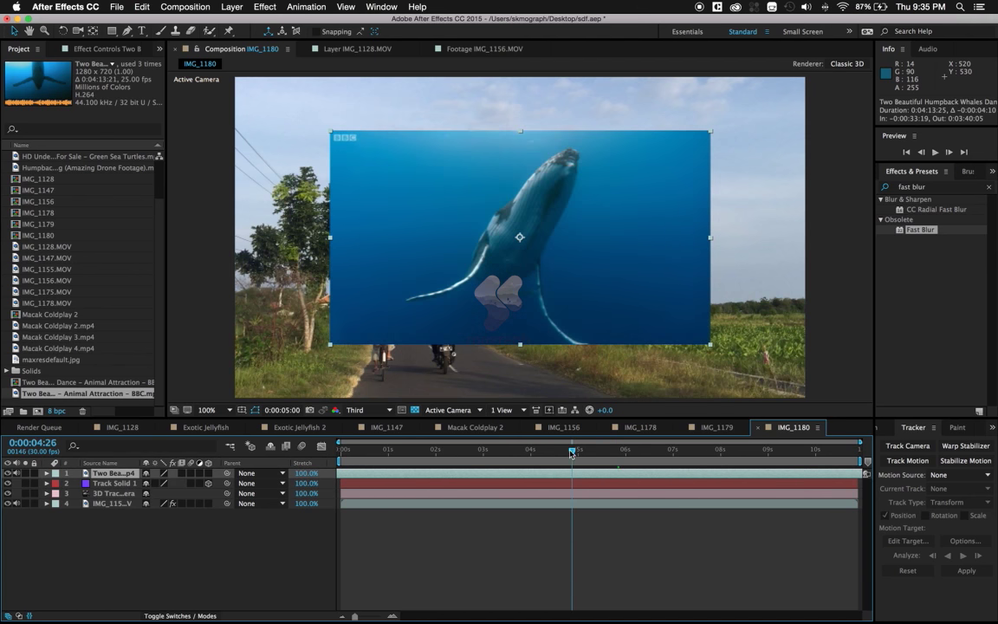
key("Home")
mouse_move(438, 475)
left_mouse_down()
mouse_move(550, 475)
mouse_move(416, 478)
left_mouse_up()
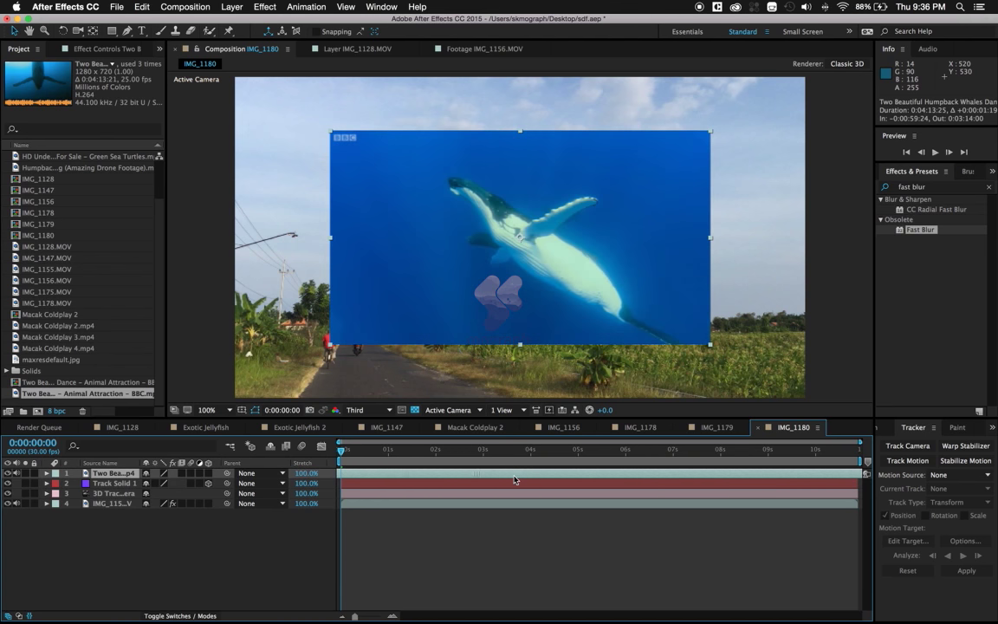
Step: Shift the whale clip earlier and trim the composition to the 0:00:01:04–0:00:10:00 work area
left_click_drag(515, 479, 381, 477)
left_click(395, 450)
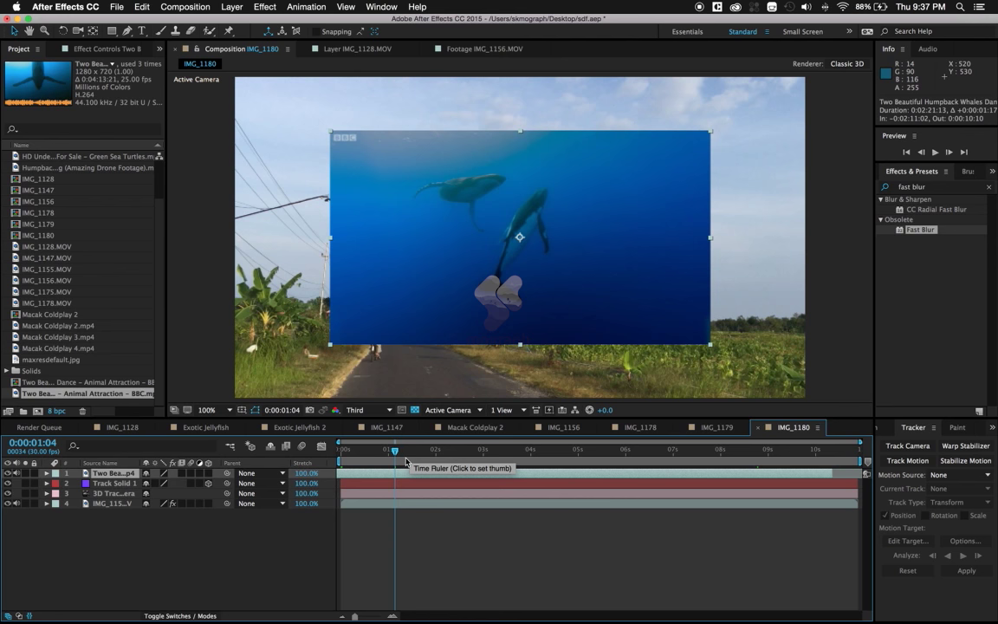
key("b")
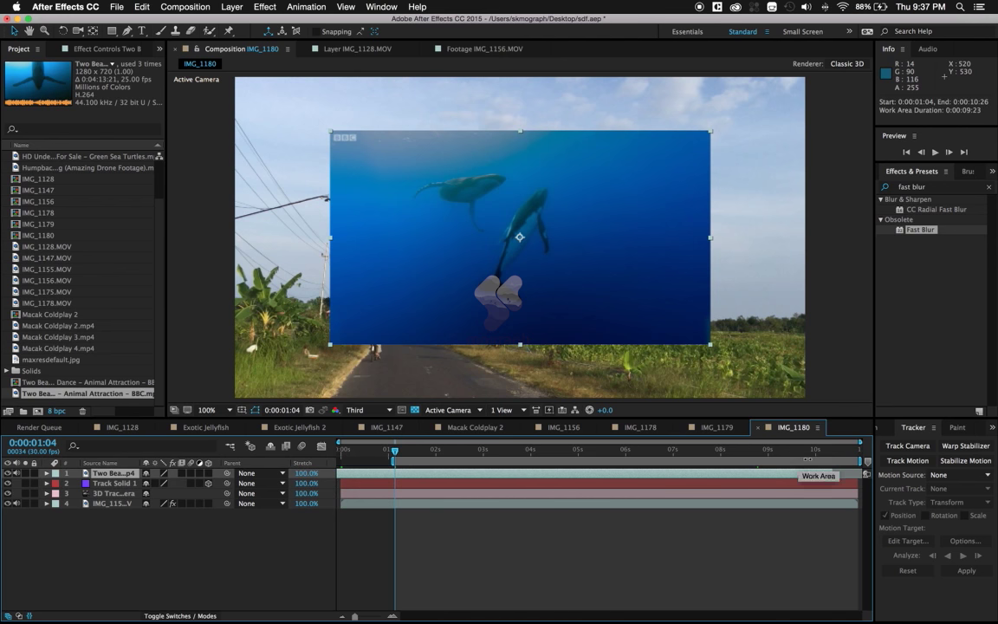
left_click(815, 450)
key("n")
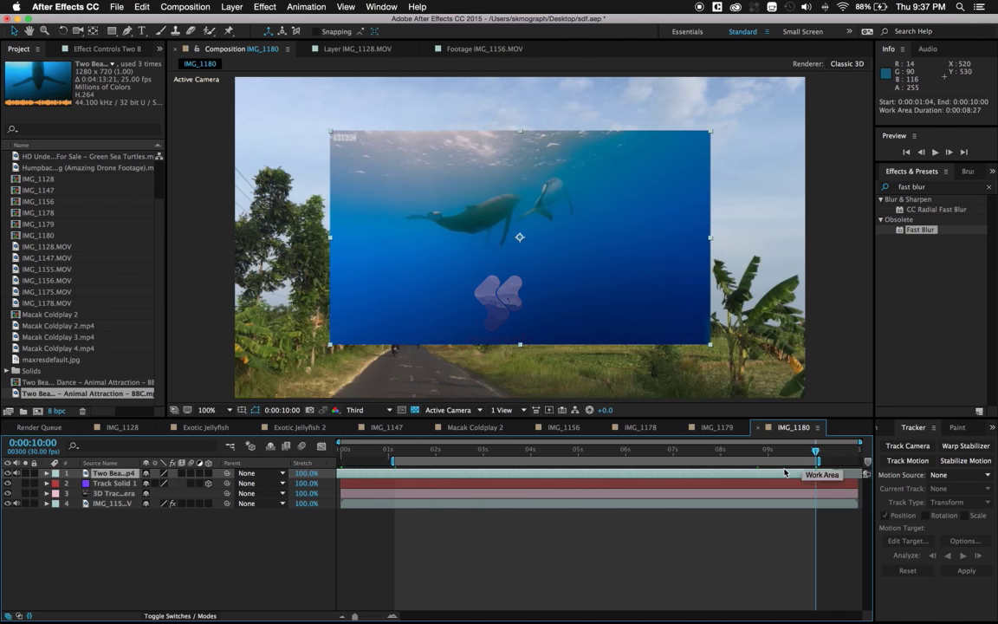
right_click(787, 462)
left_click(806, 493)
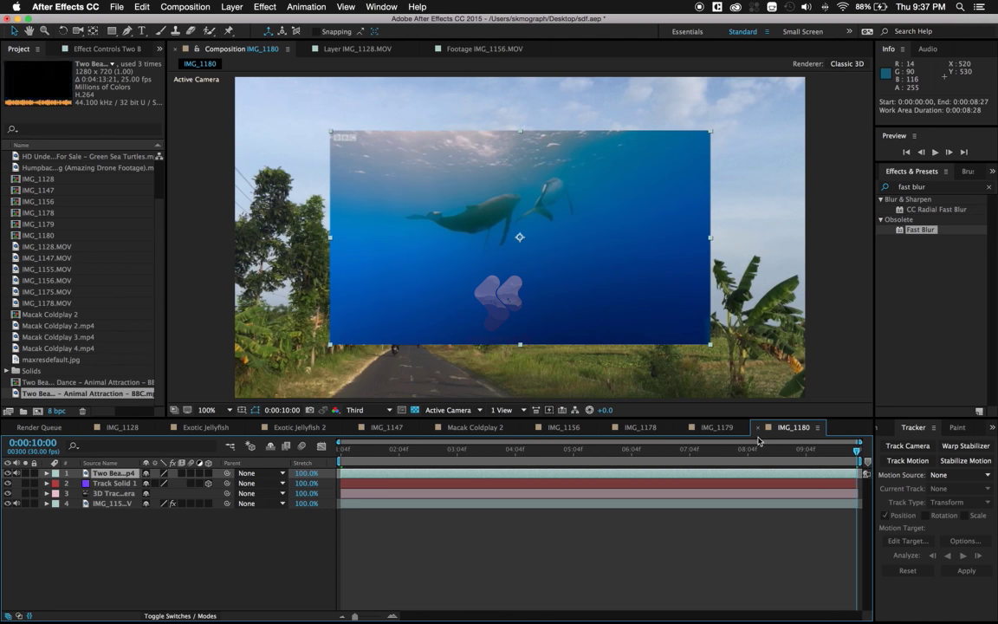
Step: Preview the trimmed whale-over-road composite and clear the effects search
key("space")
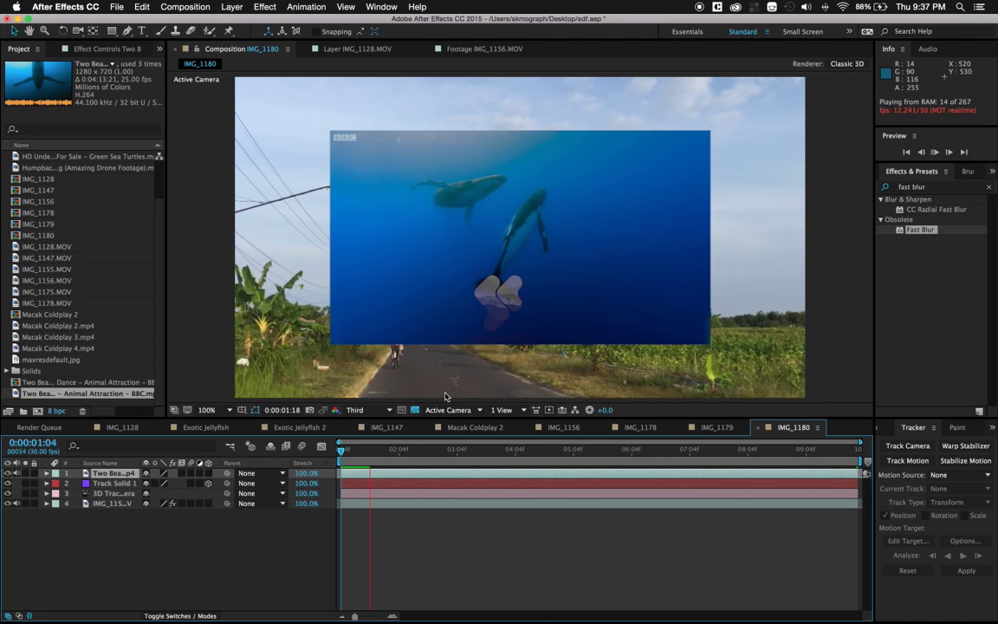
key("space")
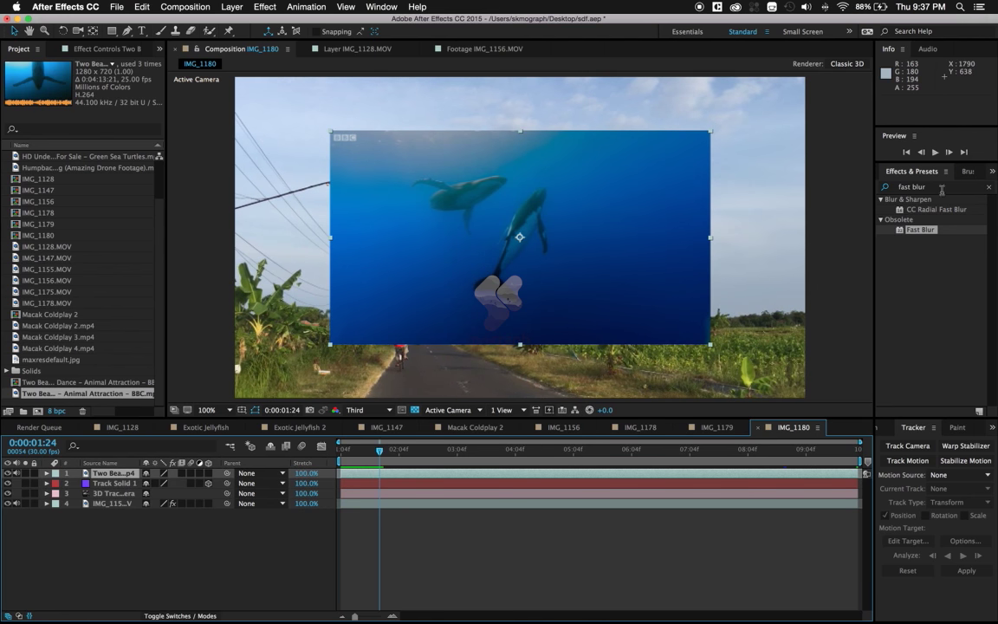
left_click(989, 186)
left_click(885, 186)
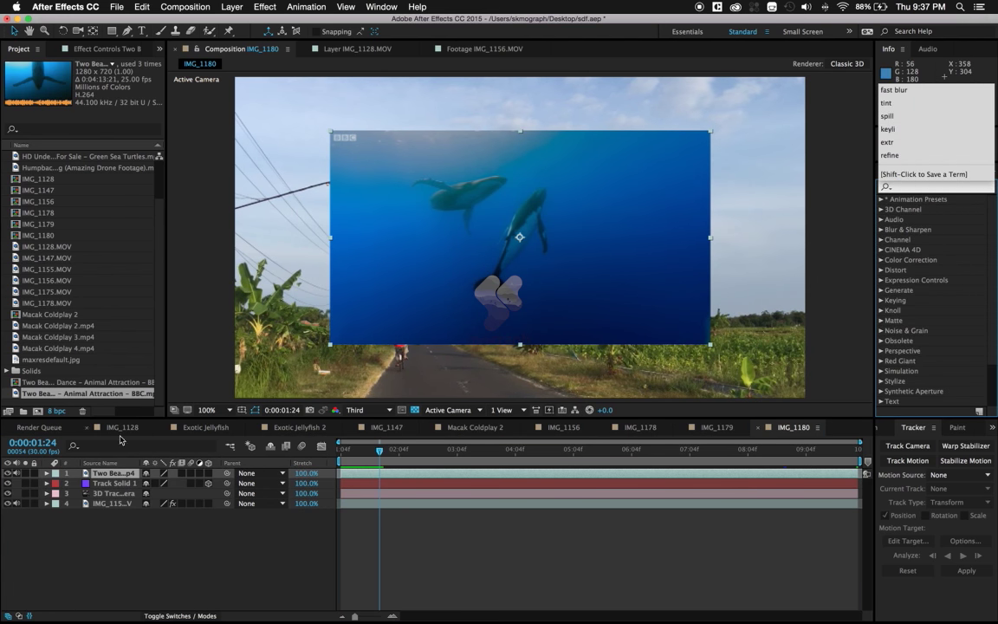
Step: Apply a Color Range key to the whale layer and sample the blue water
right_click(118, 473)
mouse_move(217, 344)
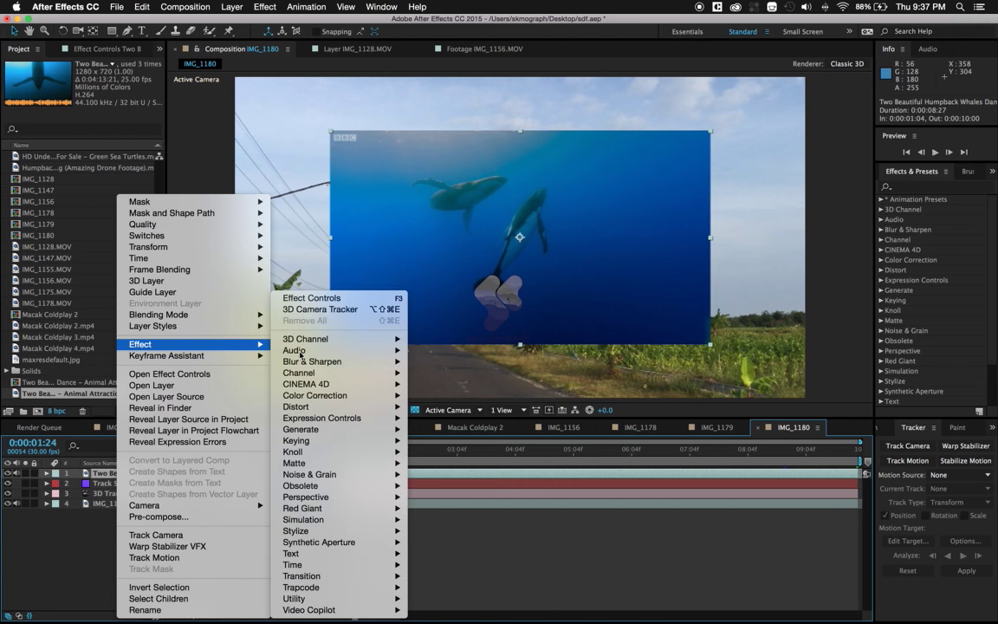
mouse_move(334, 440)
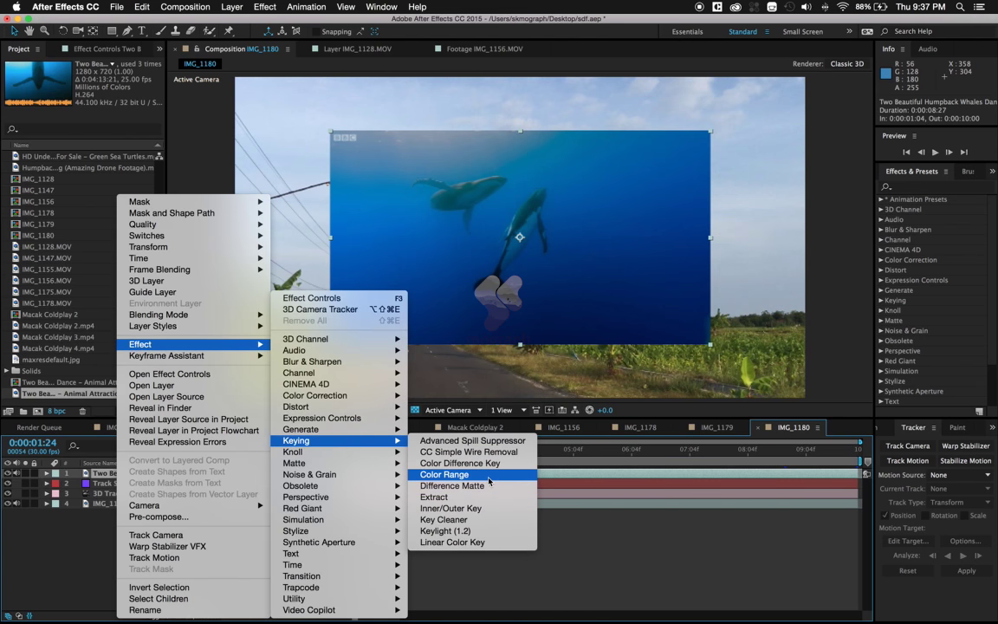
left_click(490, 481)
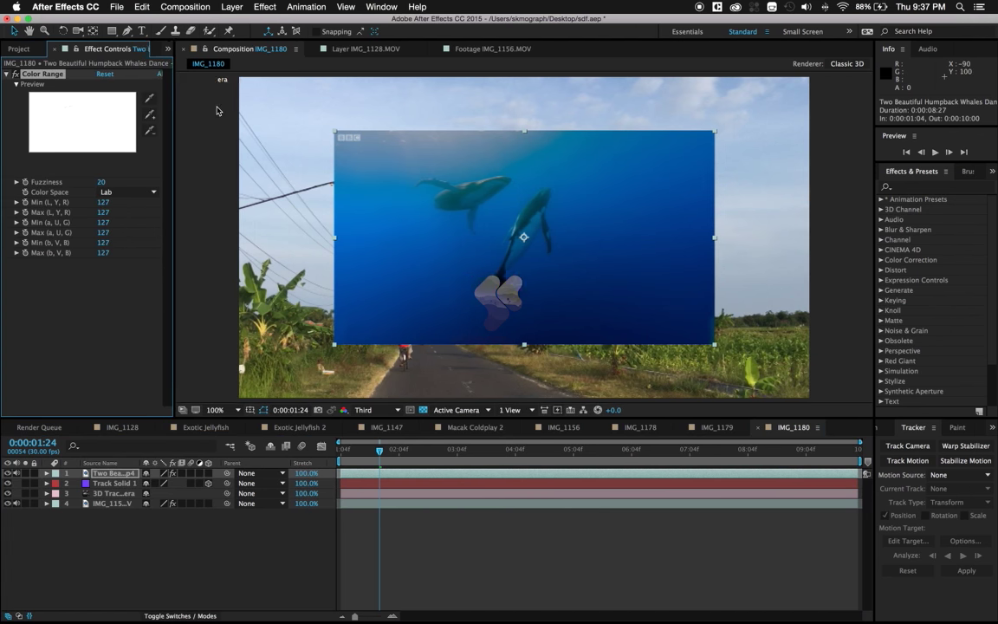
left_click_drag(165, 103, 216, 103)
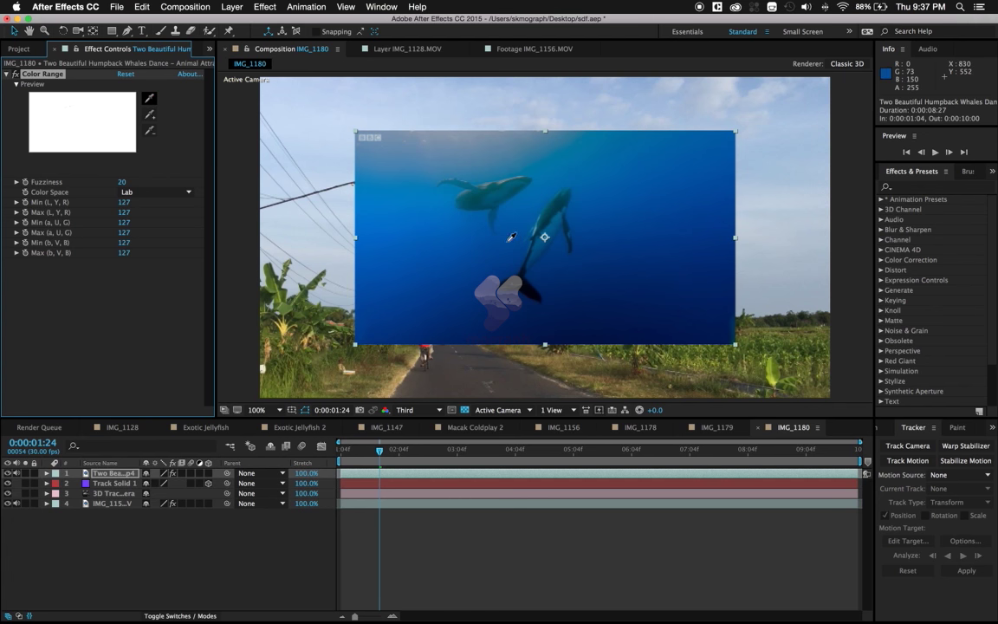
left_click(459, 215)
Step: Add more water samples to the keyed range, then delete the Color Range effect
left_click(150, 114)
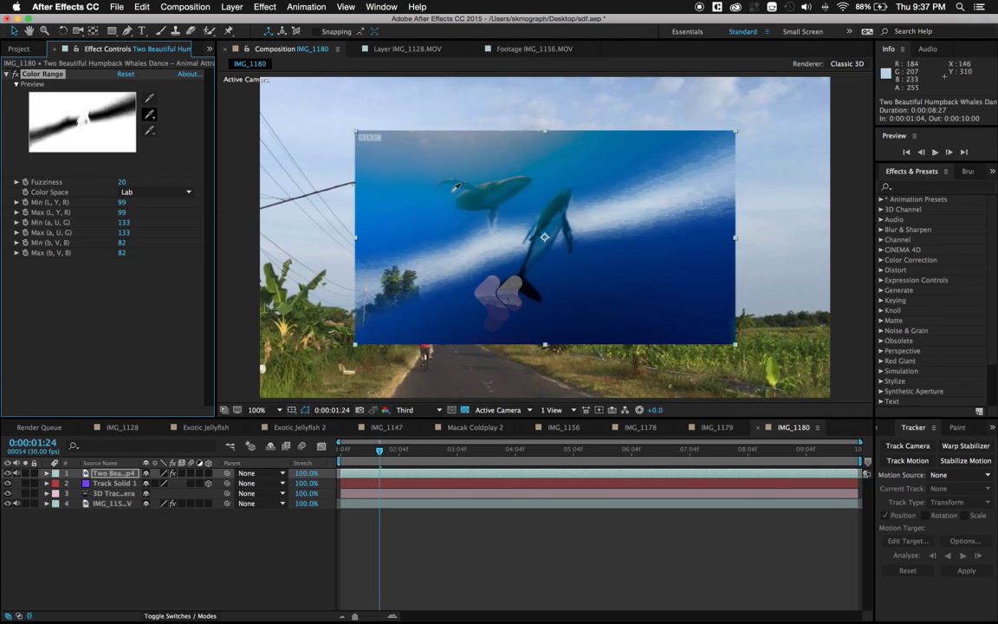
left_click(534, 263)
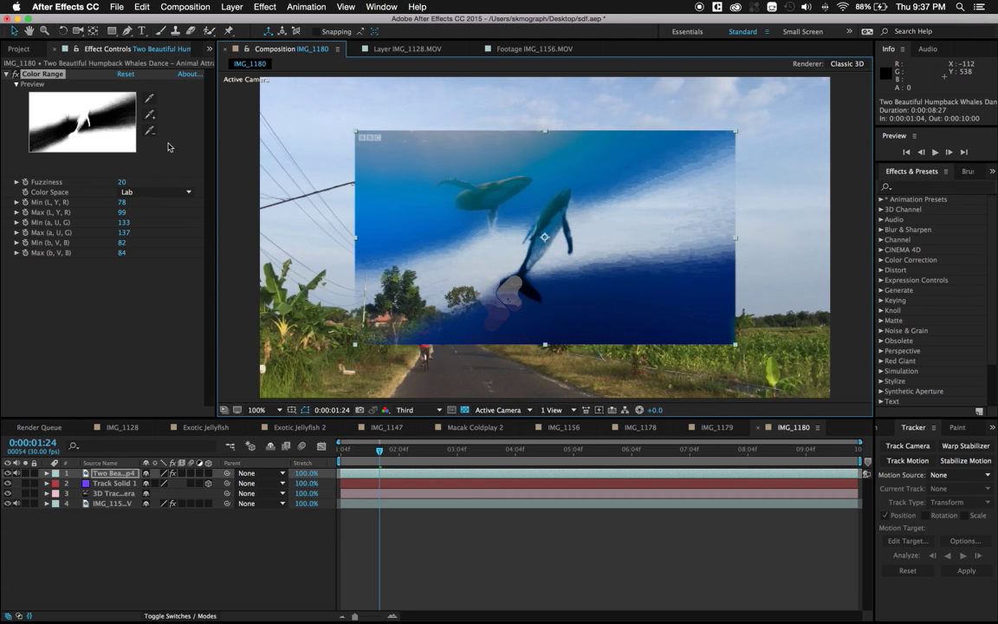
left_click(150, 114)
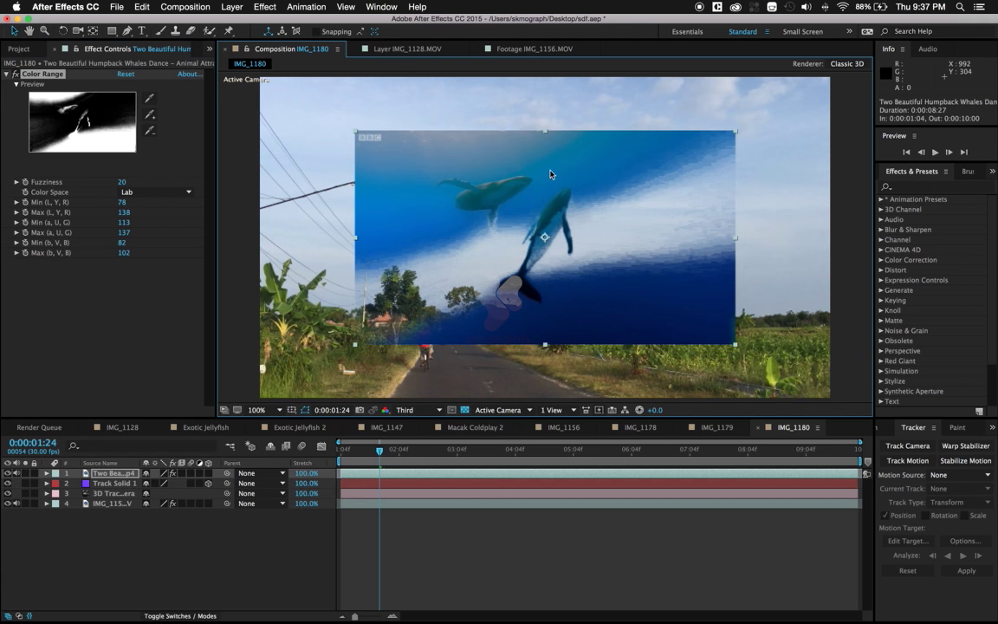
left_click(495, 152)
left_click(52, 76)
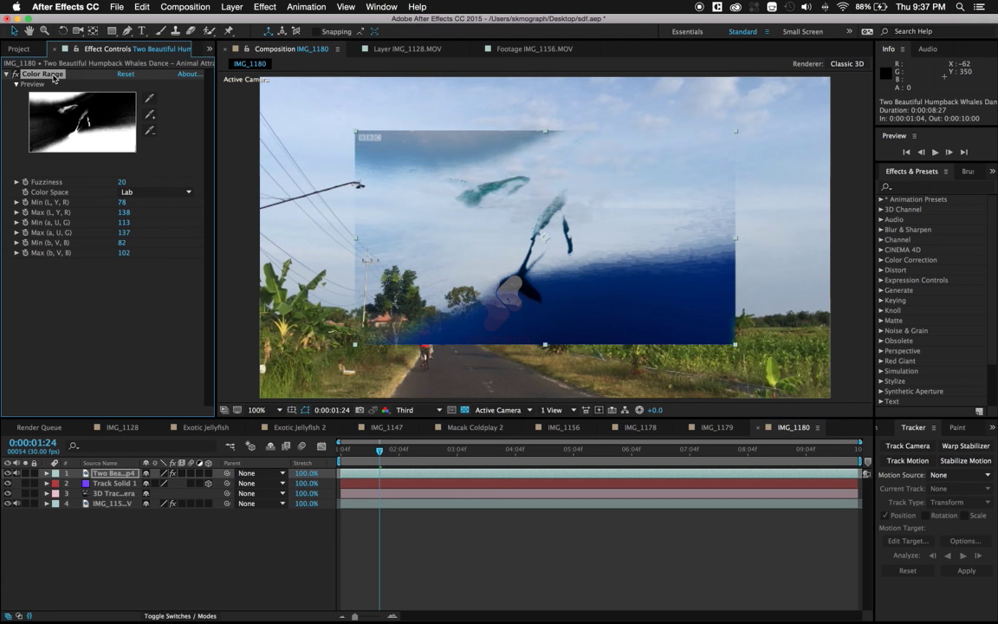
key("Delete")
Step: Apply Color Difference Key to the whale layer and sample the water colour for the matte
right_click(87, 170)
mouse_move(156, 320)
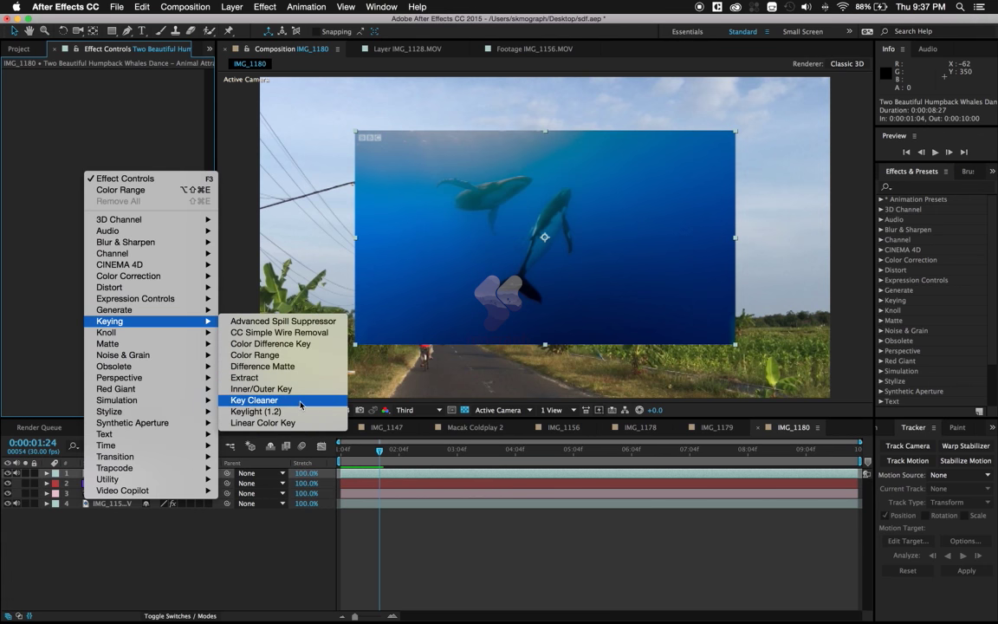
left_click(294, 344)
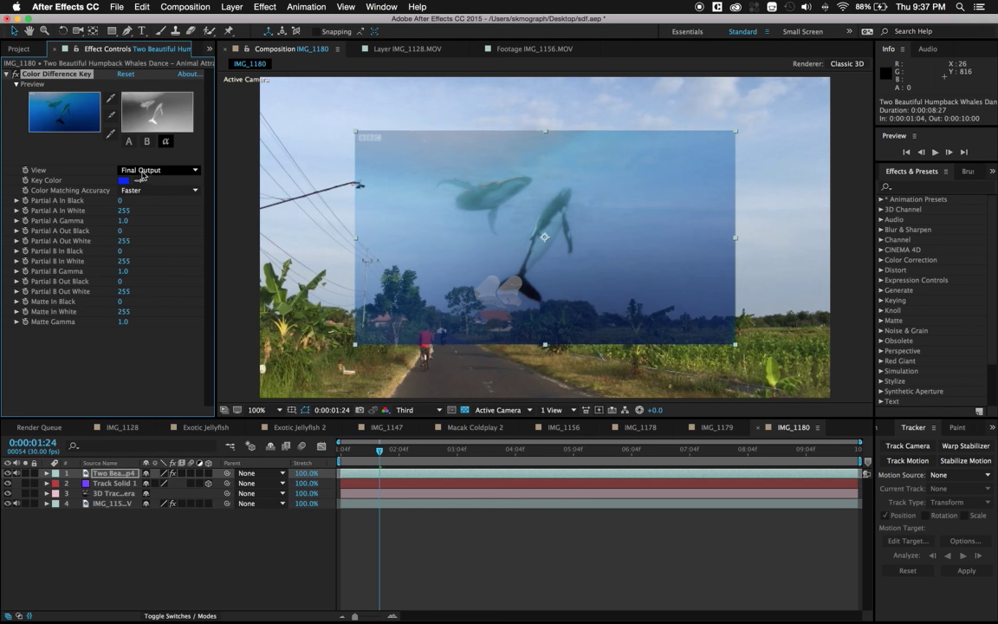
left_click(111, 115)
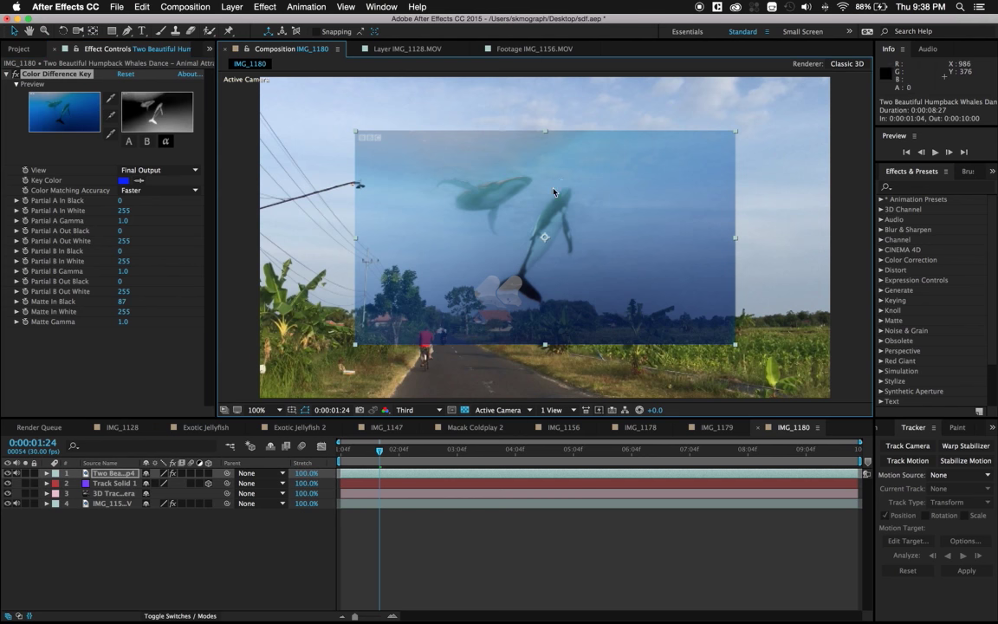
left_click(497, 168)
left_click(111, 115)
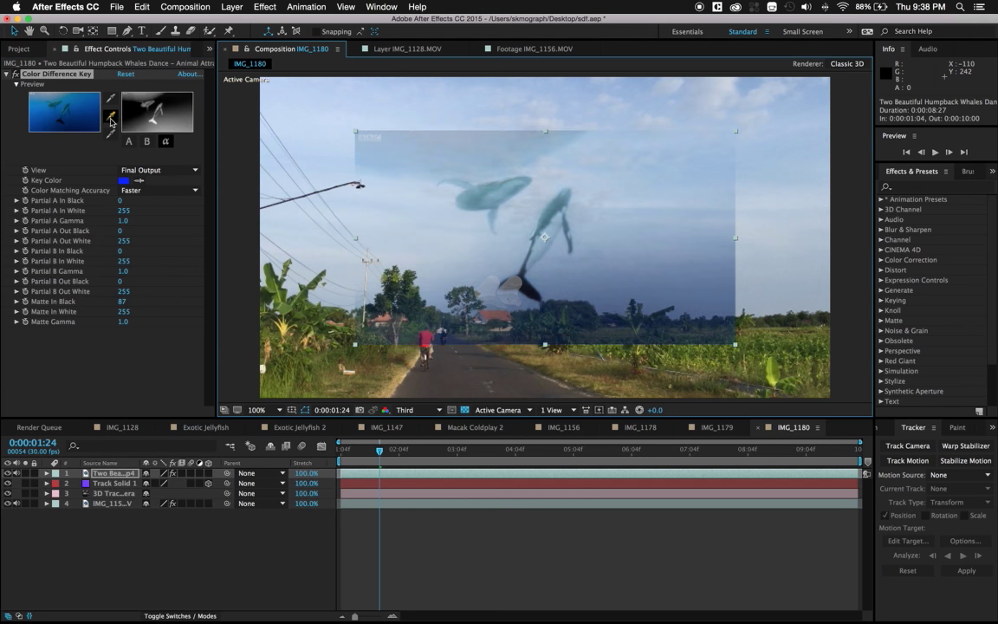
left_click(581, 278)
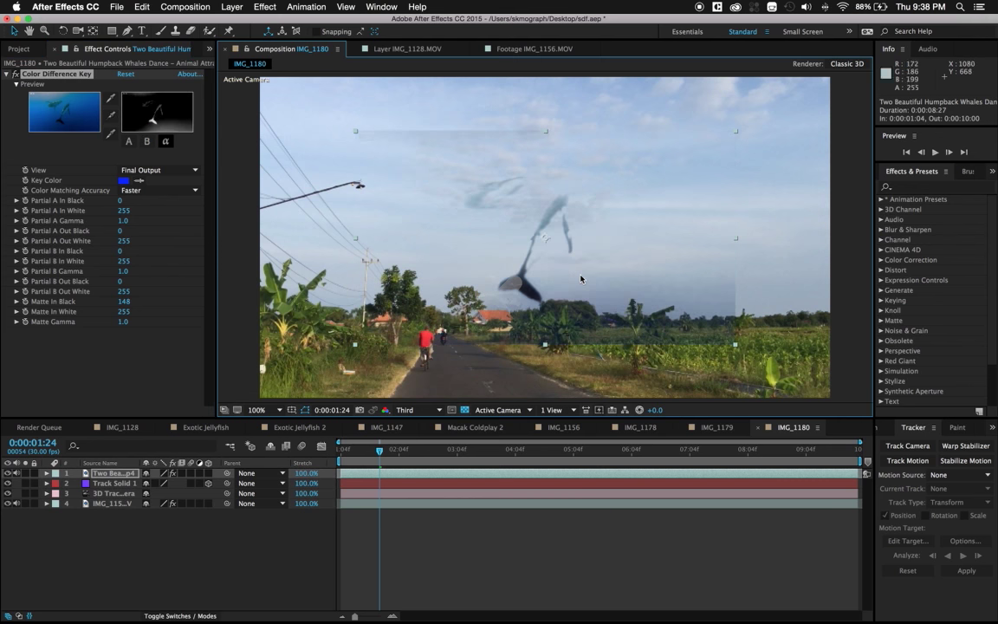
Step: Lower Partial A In White to about 150, Partial A Out White to 213 and Matte Gamma to 0.5
left_click_drag(122, 216, 104, 217)
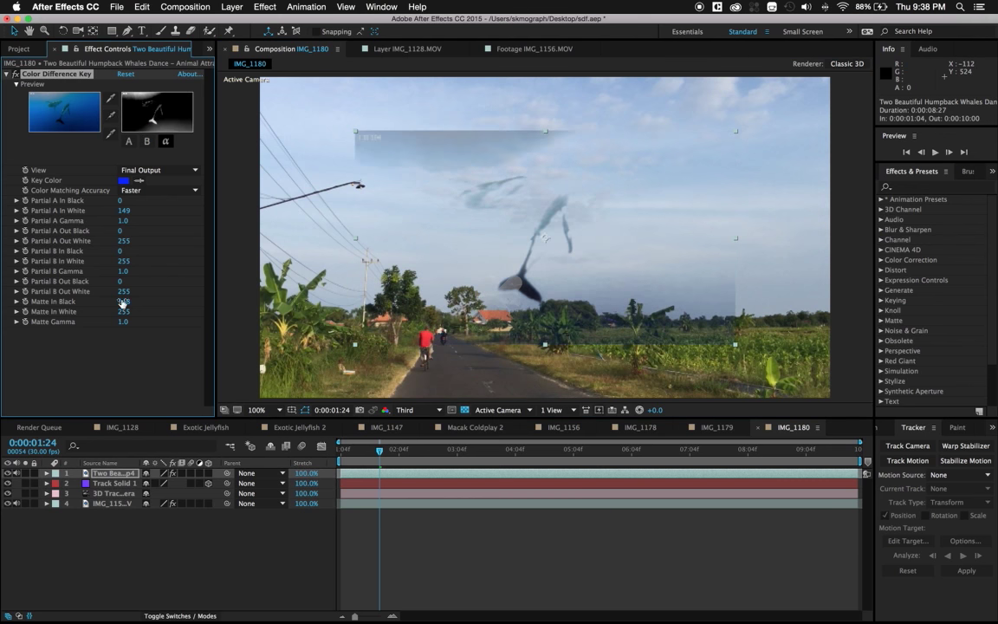
mouse_move(124, 312)
left_mouse_down()
mouse_move(133, 312)
mouse_move(96, 303)
left_mouse_up()
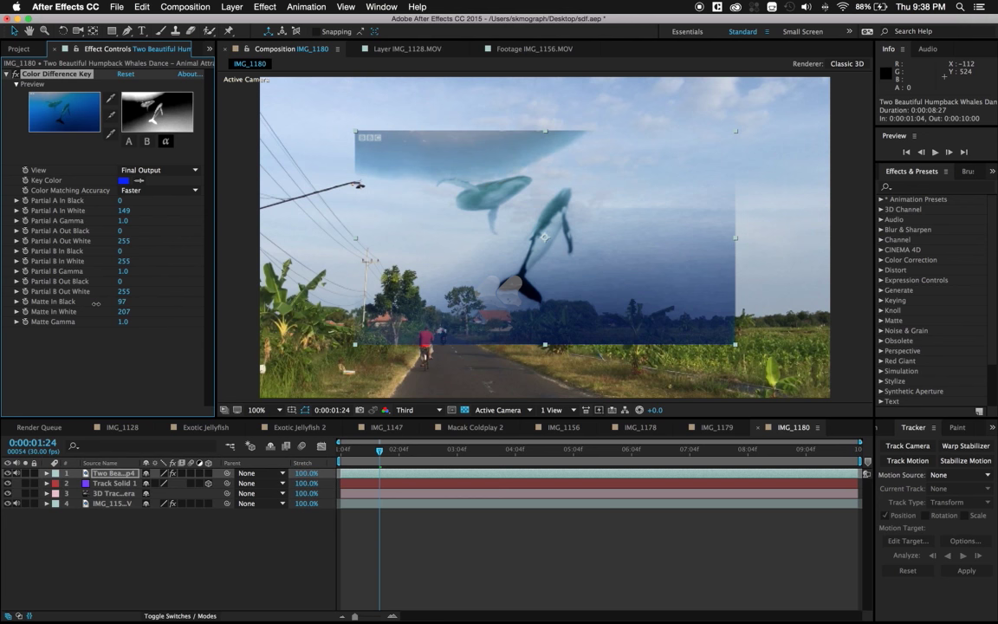
left_click_drag(125, 274, 126, 272)
mouse_move(122, 241)
left_mouse_down()
mouse_move(124, 224)
mouse_move(75, 231)
mouse_move(104, 211)
left_mouse_up()
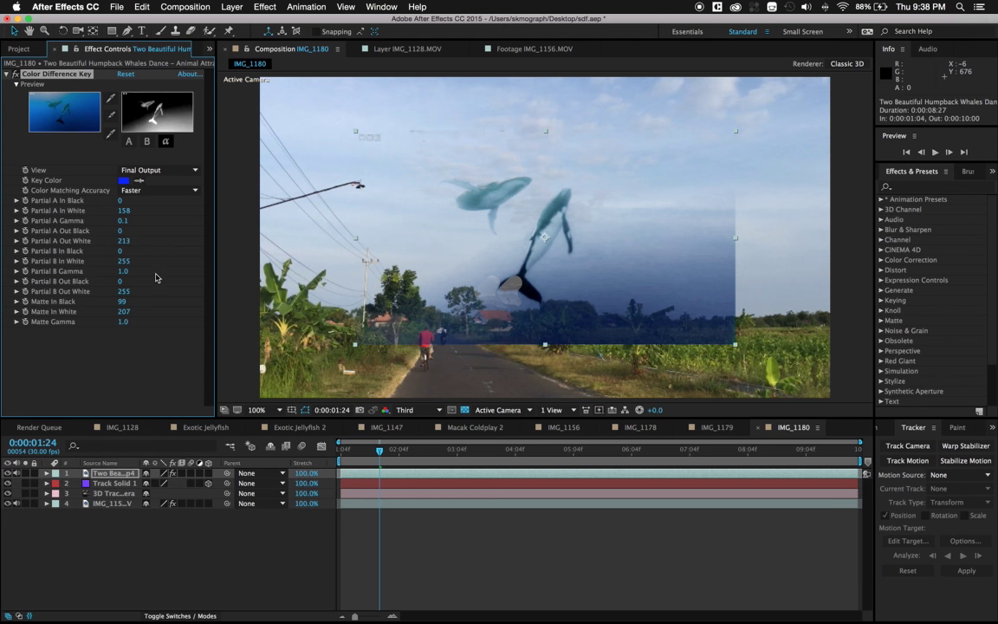
left_click_drag(126, 322, 102, 324)
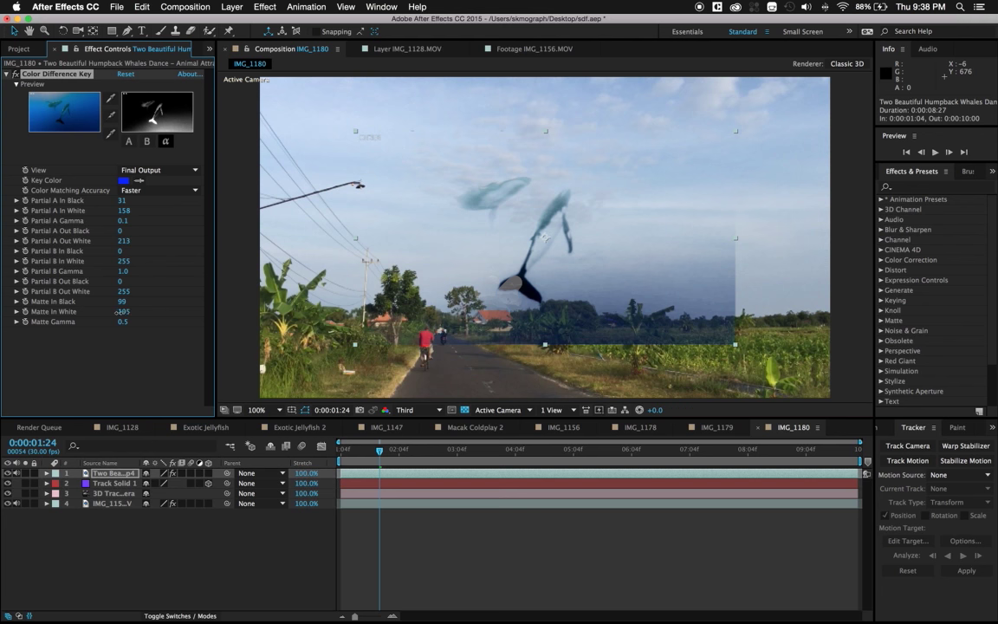
Step: Raise Partial B In Black to about 63 and Out Black to about 54, then shift the whales right and down
mouse_move(121, 312)
left_mouse_down()
mouse_move(164, 311)
mouse_move(130, 311)
left_mouse_up()
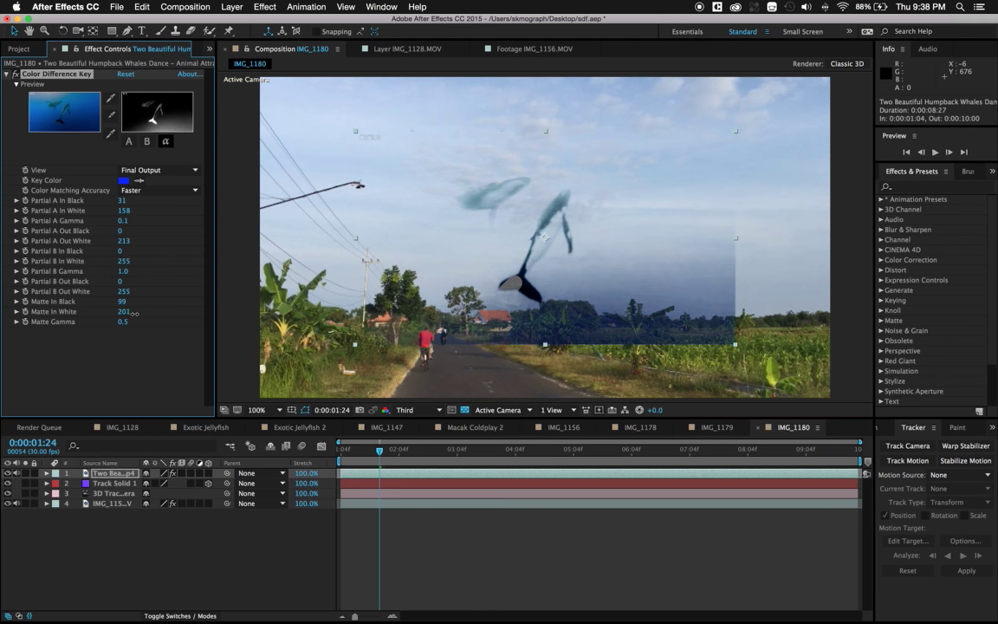
left_click_drag(128, 251, 158, 253)
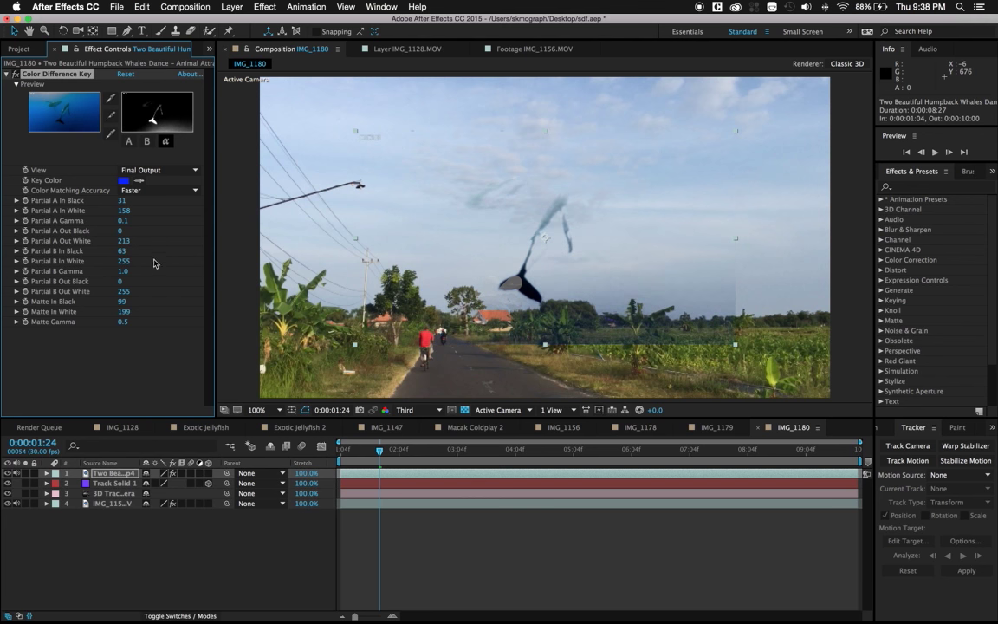
left_click_drag(122, 281, 155, 285)
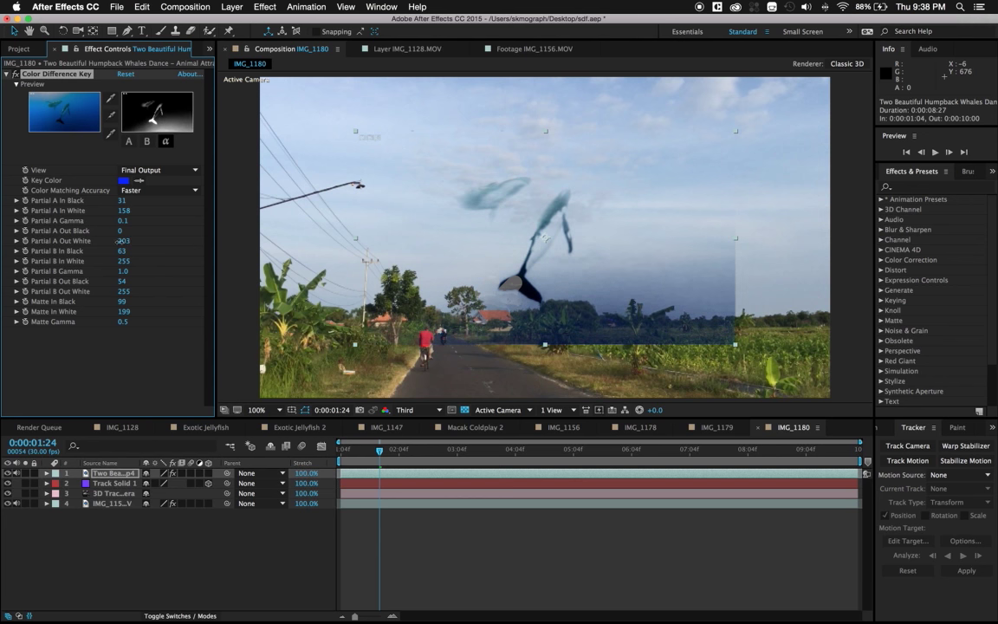
mouse_move(529, 269)
left_mouse_down()
mouse_move(619, 283)
mouse_move(647, 251)
left_mouse_up()
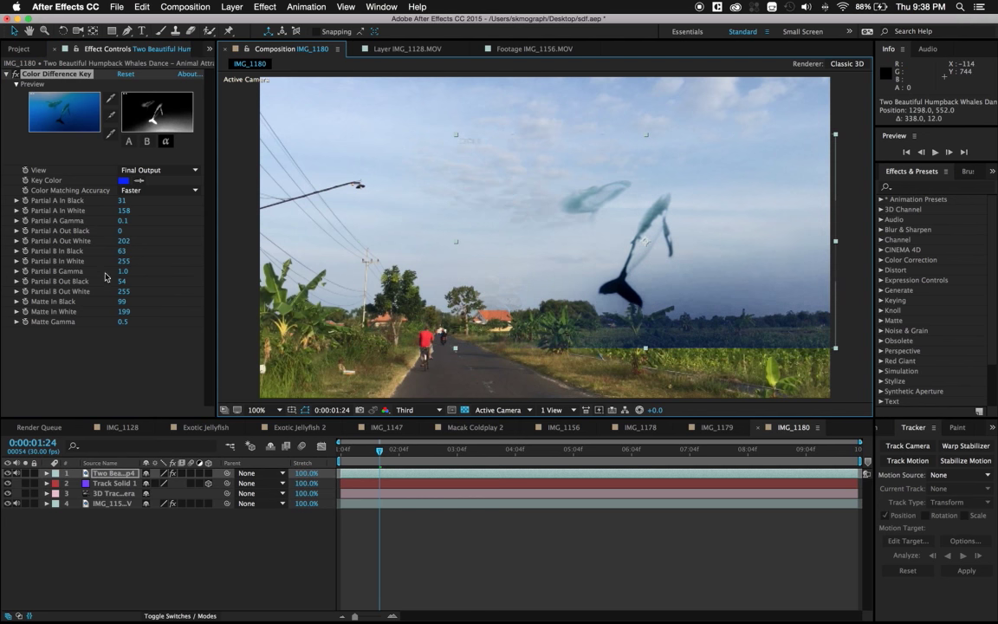
Step: Set Matte Gamma to 0.6 and lower Partial A Out White, undoing a Matte In Black resample to 173
left_click_drag(125, 324, 132, 322)
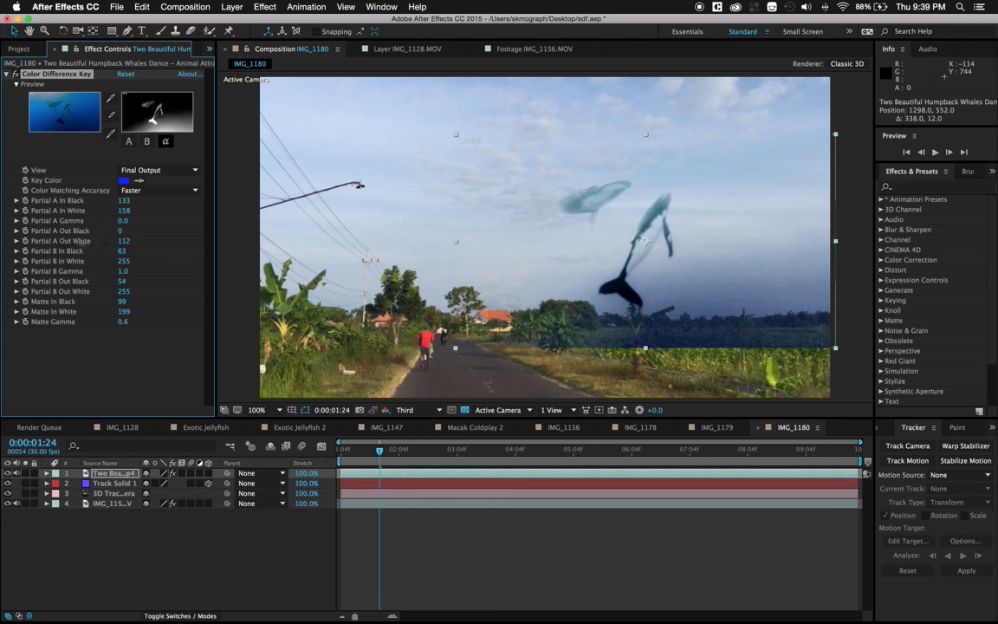
mouse_move(83, 241)
left_mouse_down()
mouse_move(74, 241)
mouse_move(146, 252)
mouse_move(135, 252)
mouse_move(148, 274)
left_mouse_up()
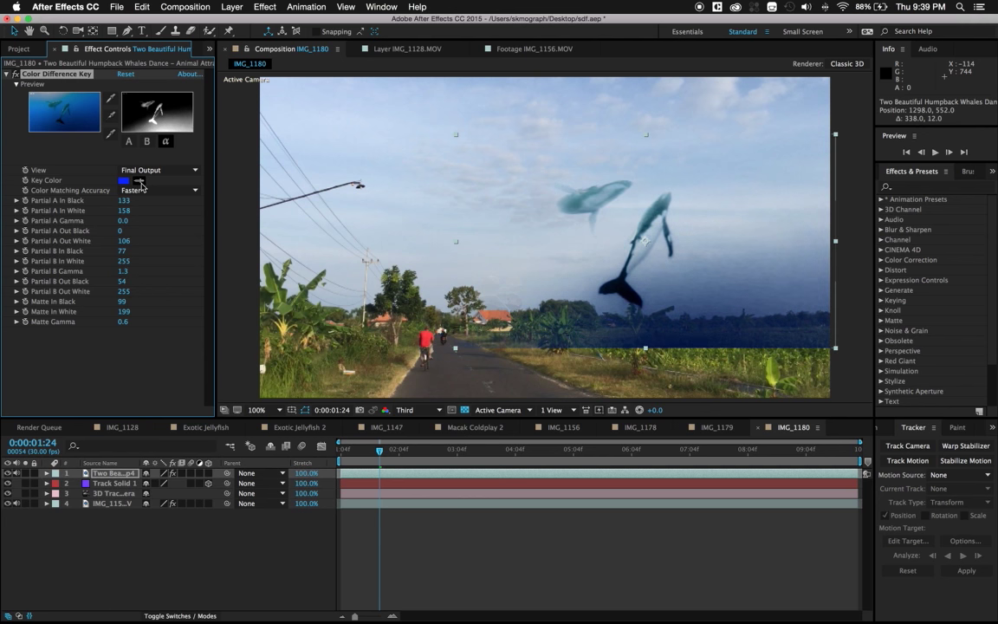
left_click(109, 116)
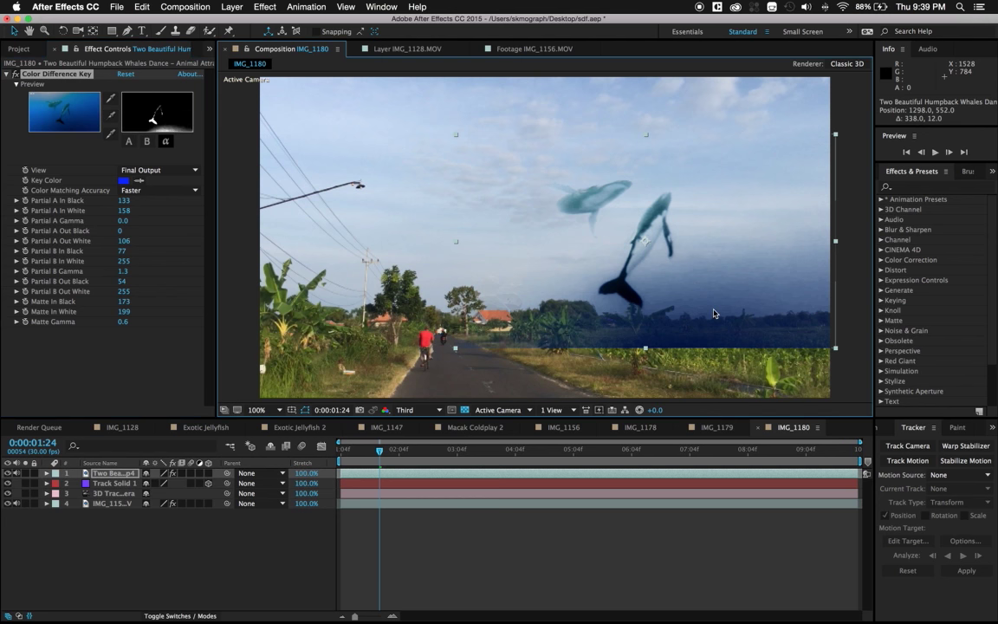
left_click(642, 277)
key("ctrl+z")
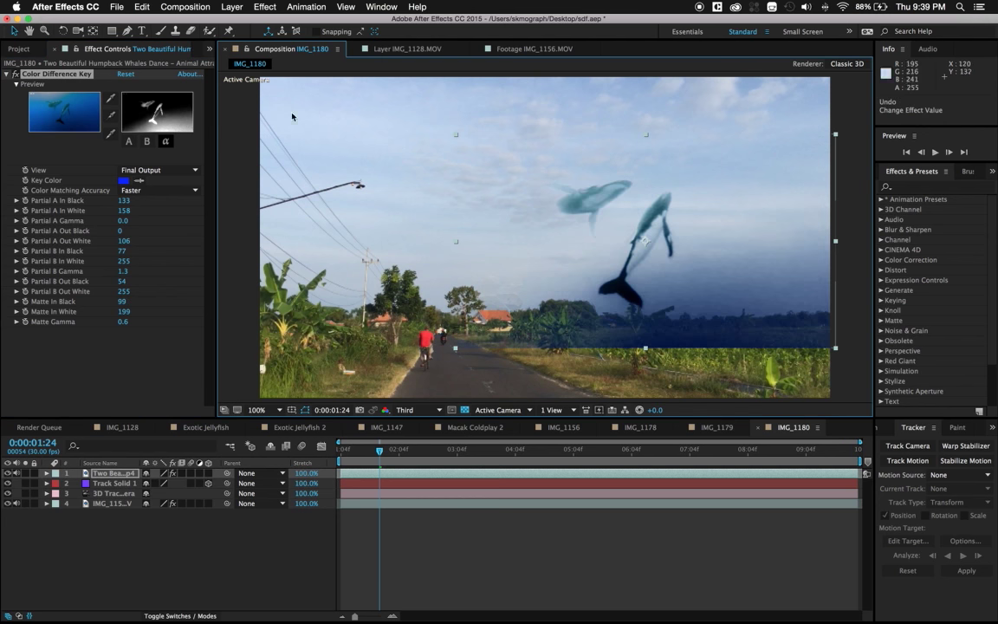
Step: Apply Keylight (1.2) to the whale layer, sample the background as screen colour, and lower Screen Gain to about 61
left_click(919, 188)
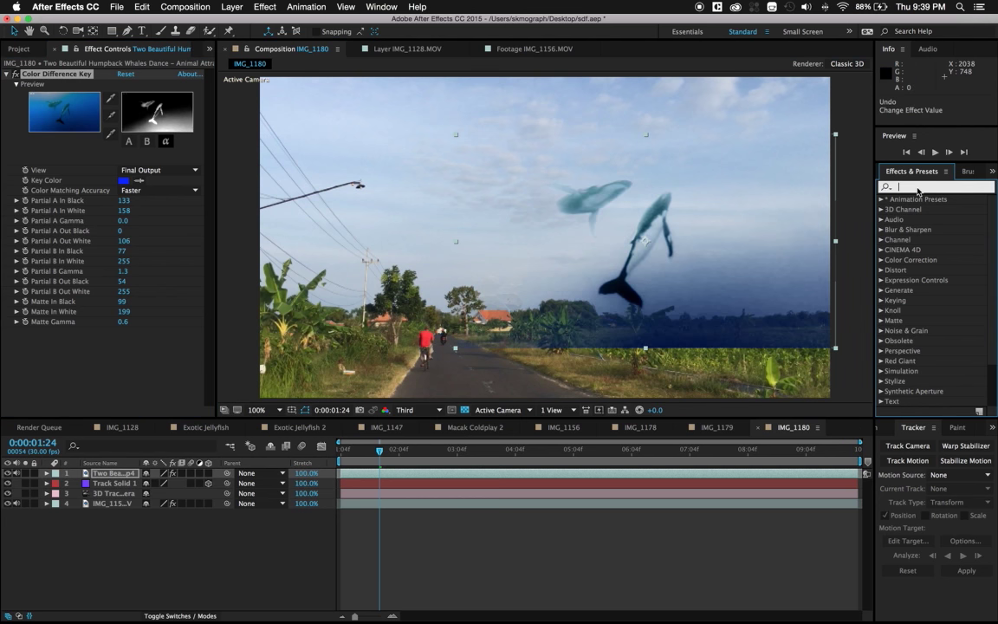
type("key")
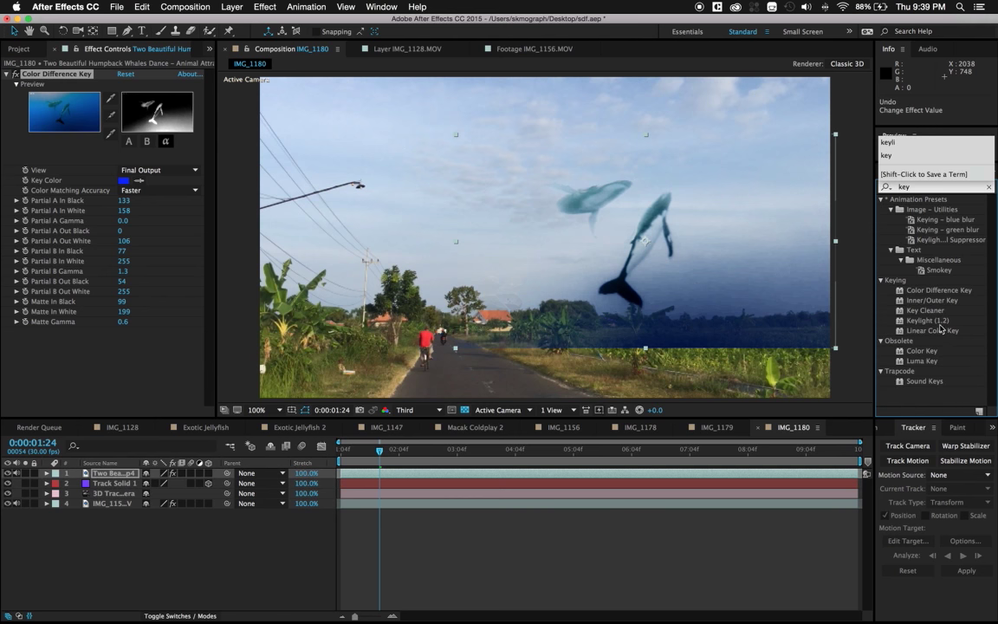
left_click_drag(939, 322, 109, 325)
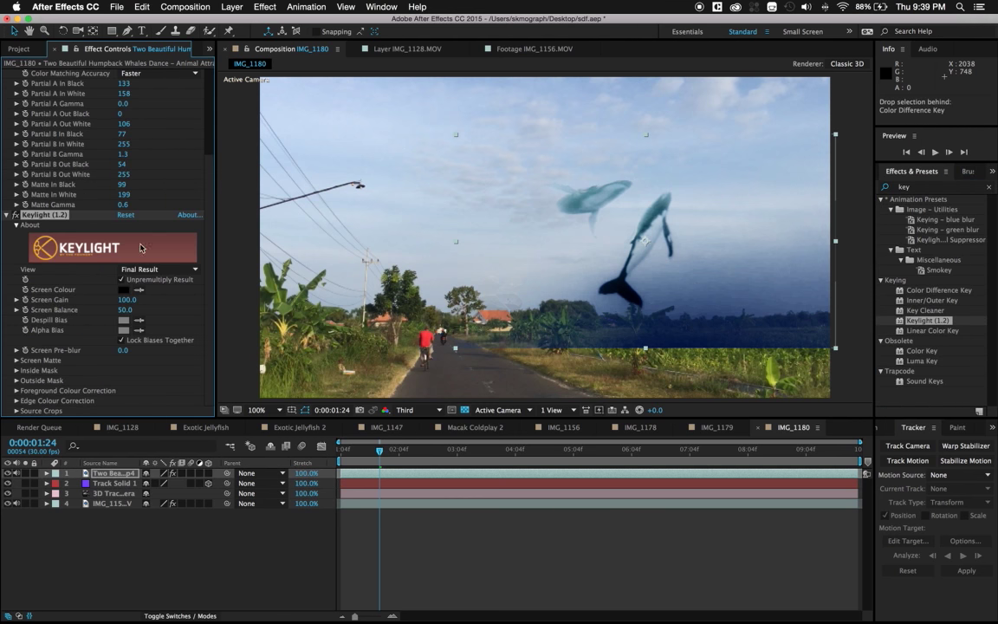
left_click(138, 289)
left_click(477, 305)
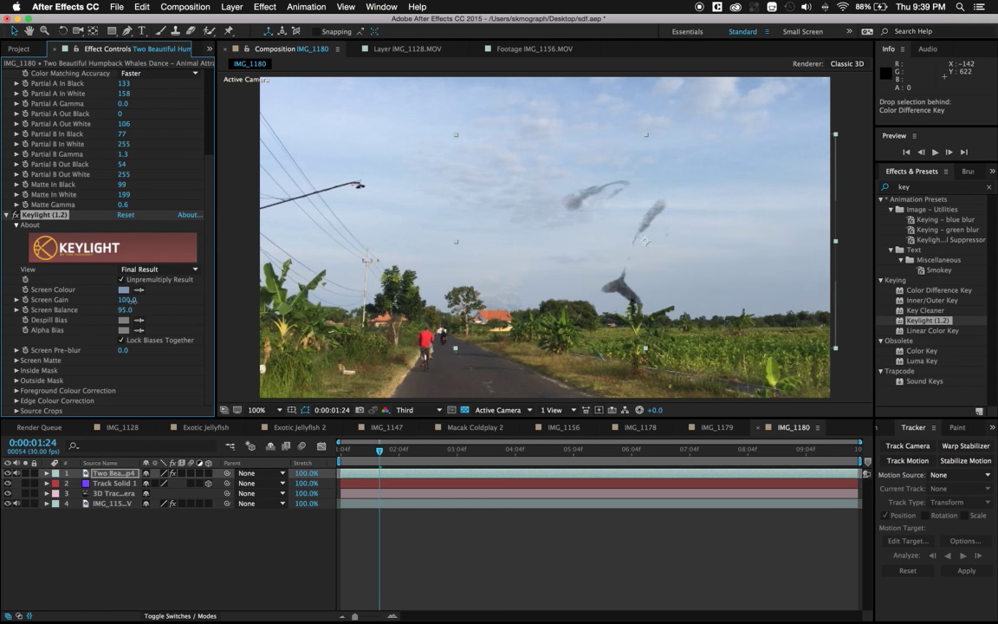
left_click_drag(129, 300, 110, 304)
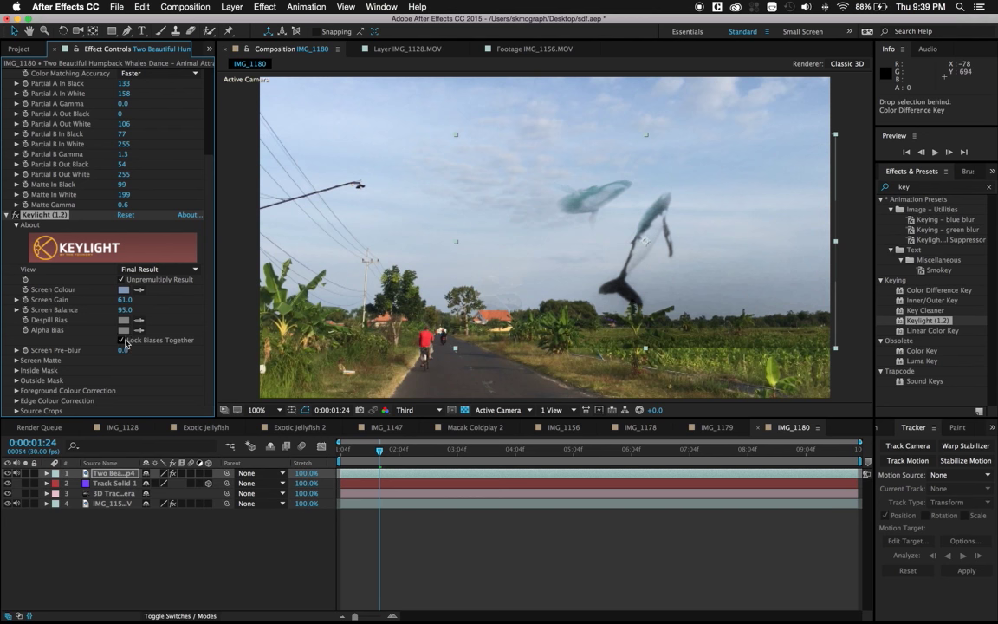
Step: Lower Clip White to 51, fine-tune Screen Gain to 64, and preview the composite
left_click(14, 351)
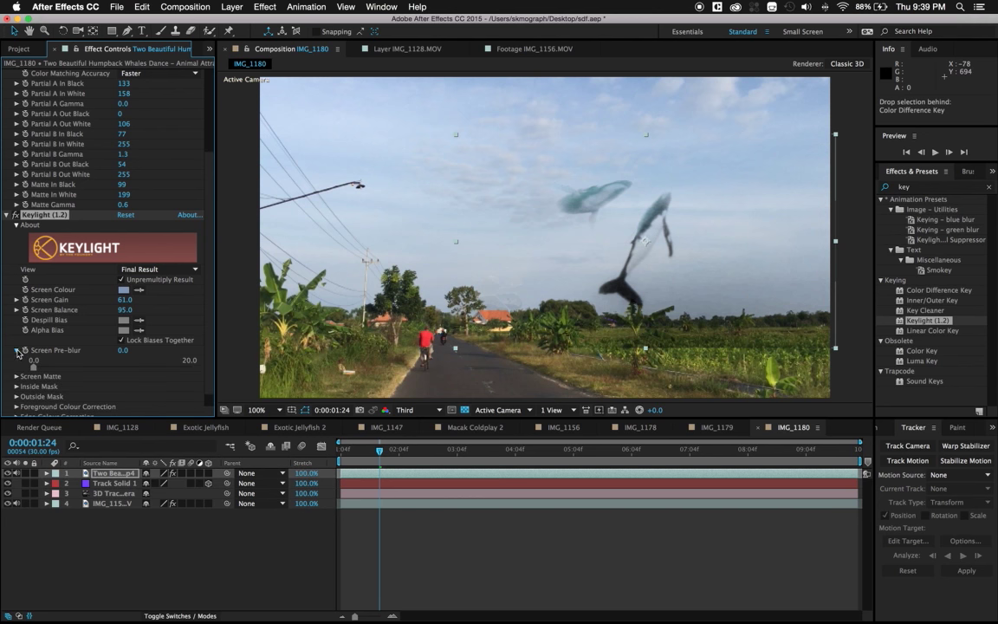
left_click(16, 351)
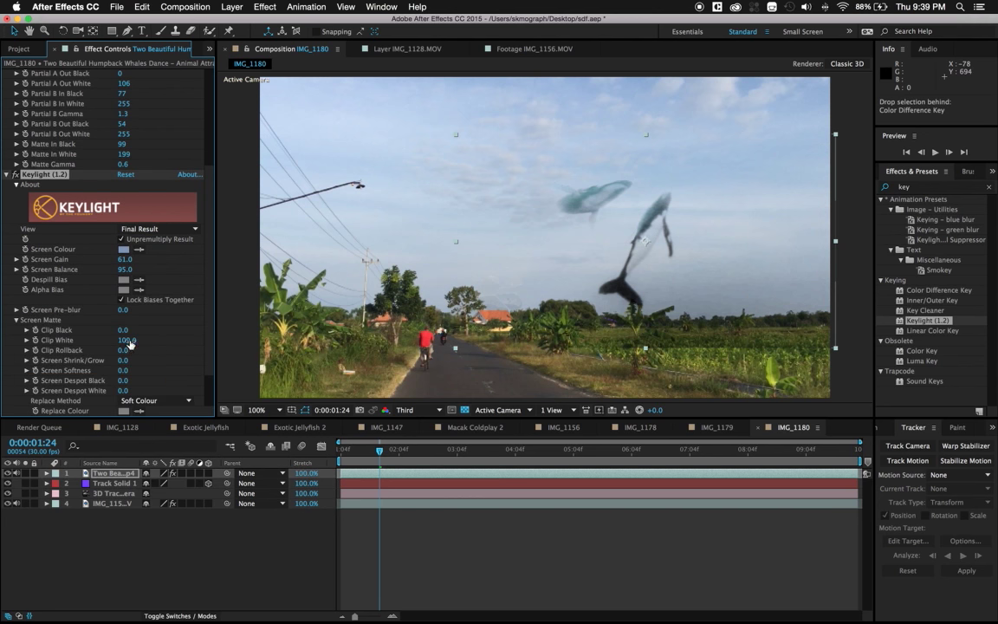
left_click_drag(128, 341, 106, 345)
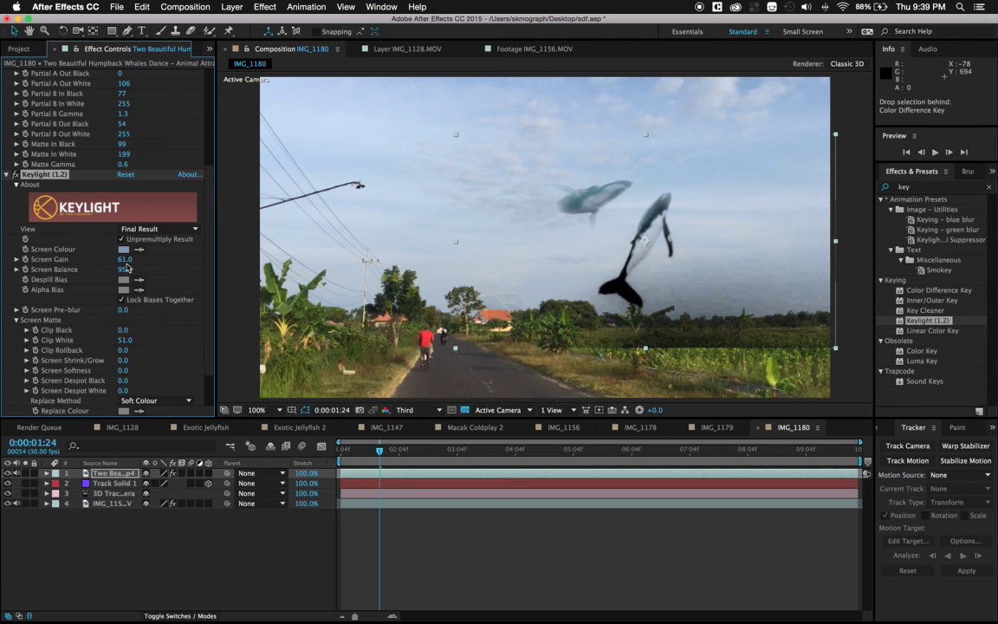
left_click_drag(129, 260, 134, 265)
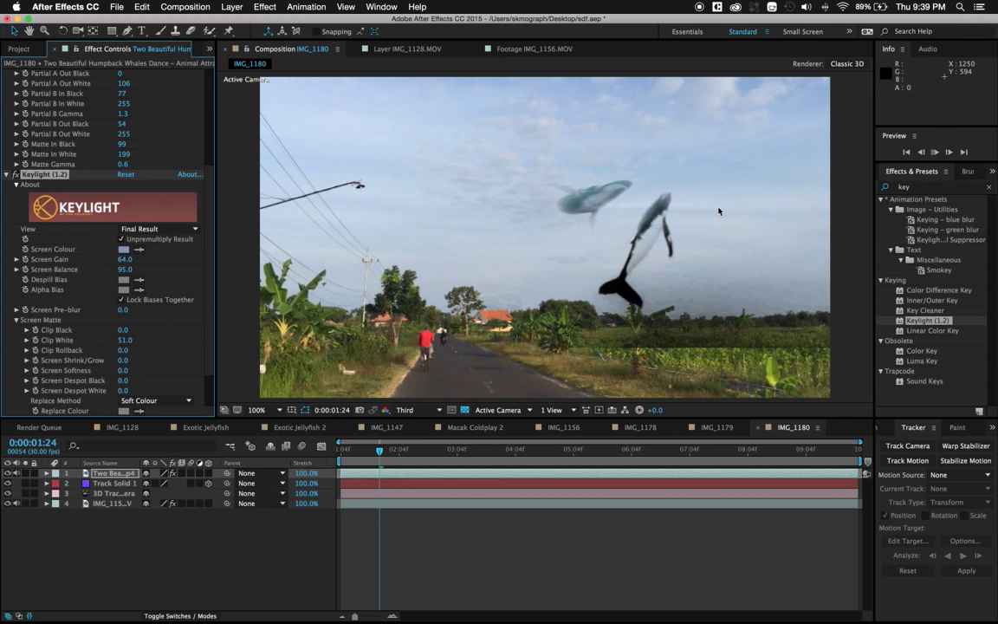
key("space")
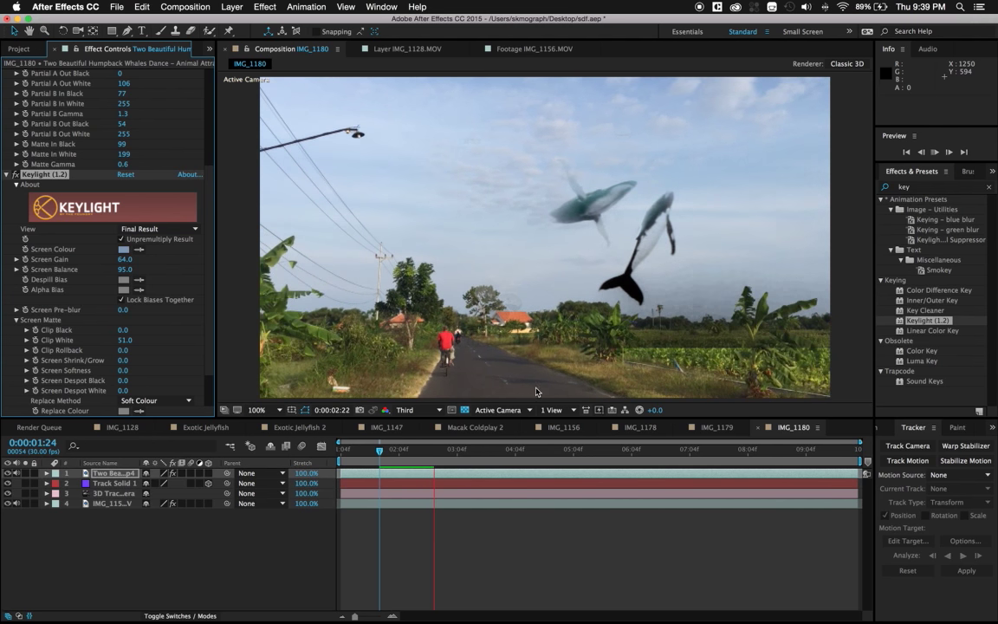
key("space")
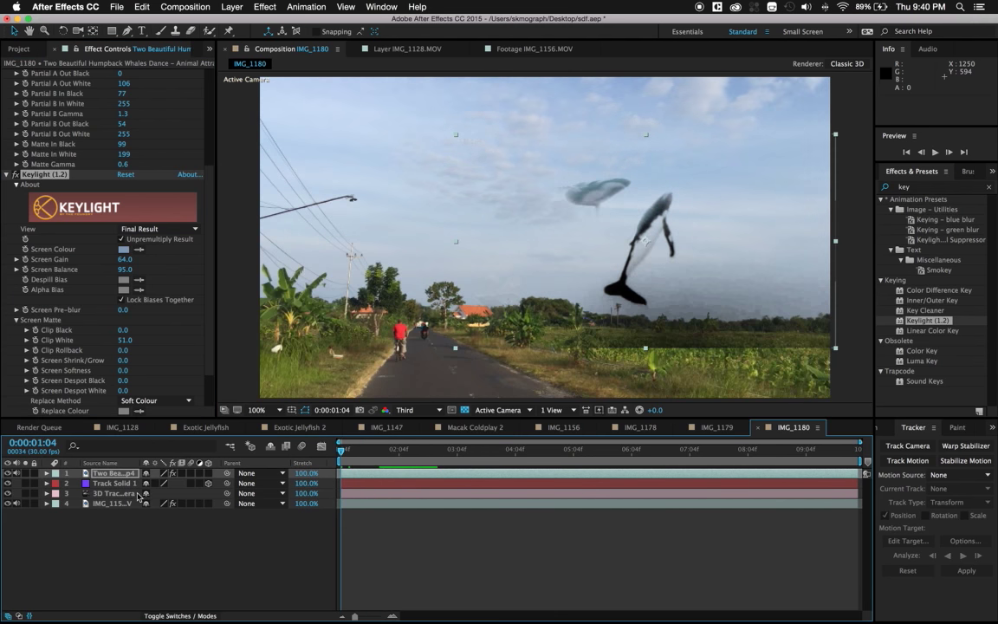
Step: Make the whale layer 3D and paste Track Solid 1's Position onto it
left_click(208, 473)
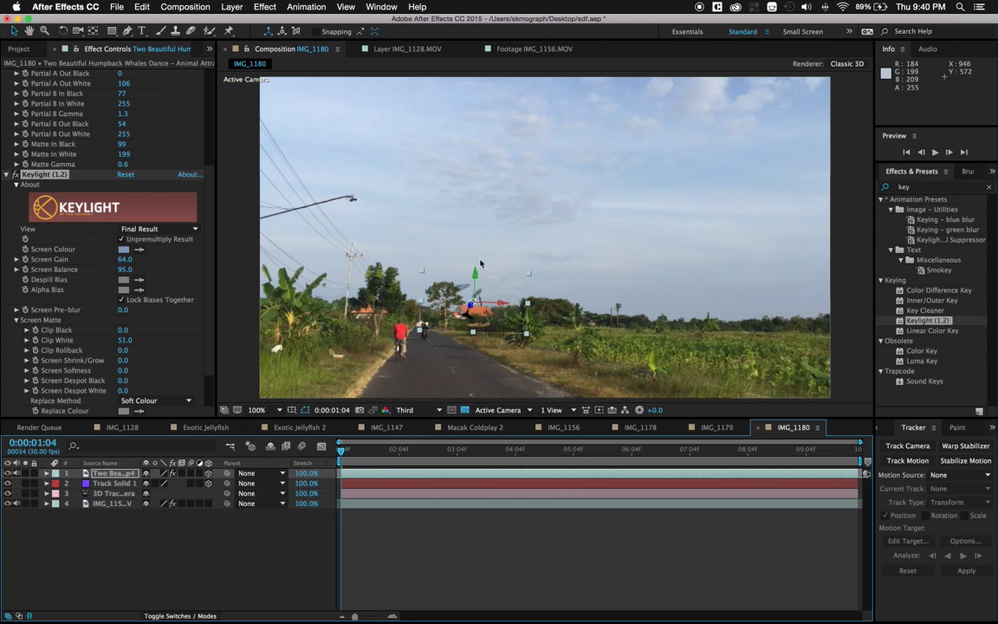
left_click(116, 484)
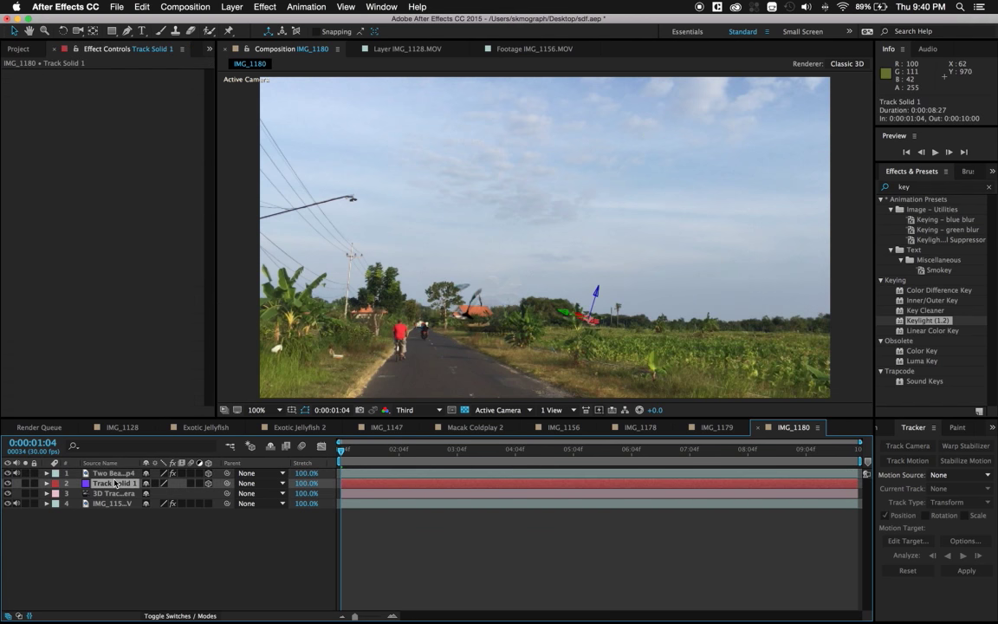
key("p")
left_click(102, 495)
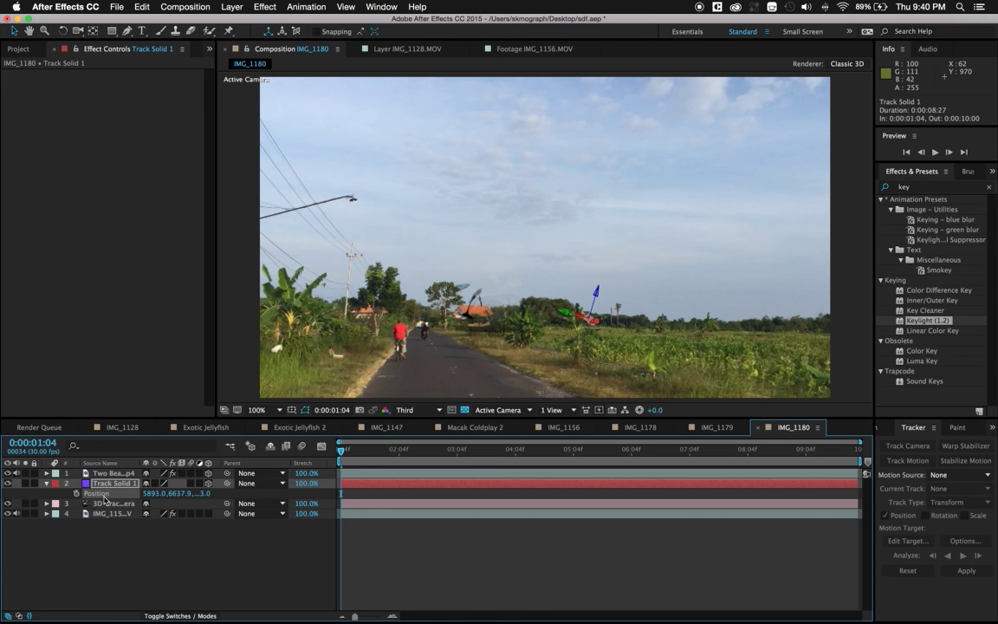
key("super+Up")
key("p")
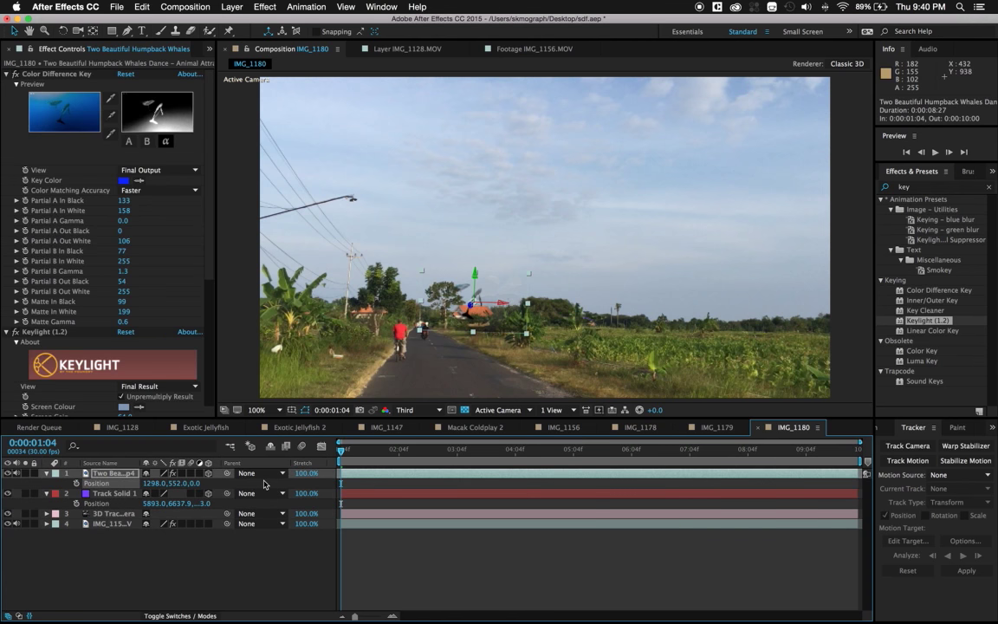
key("super+v")
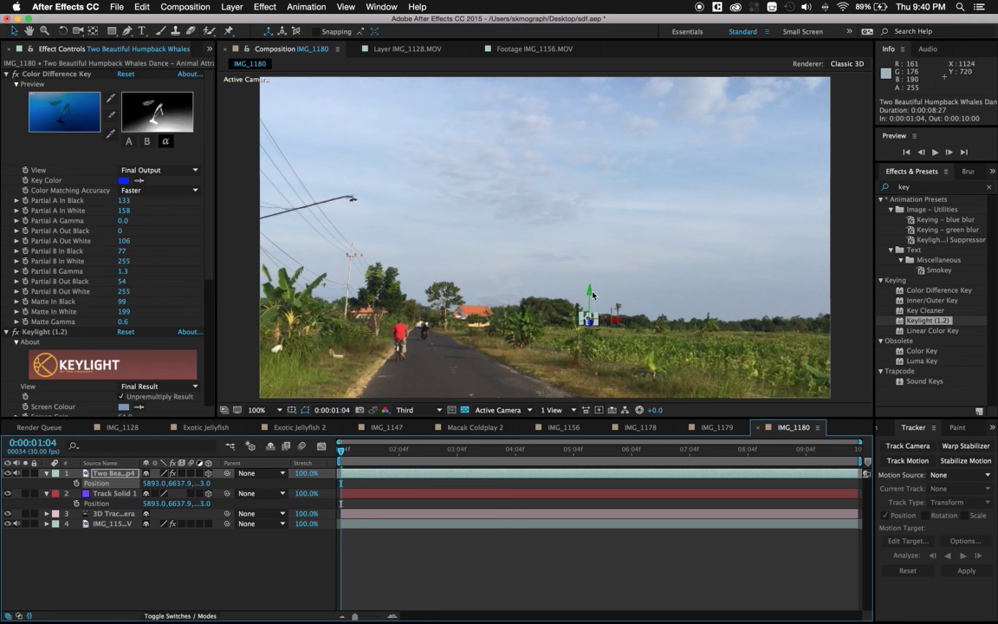
Step: Scale the whales up to 2225% and place them in the sky
key("s")
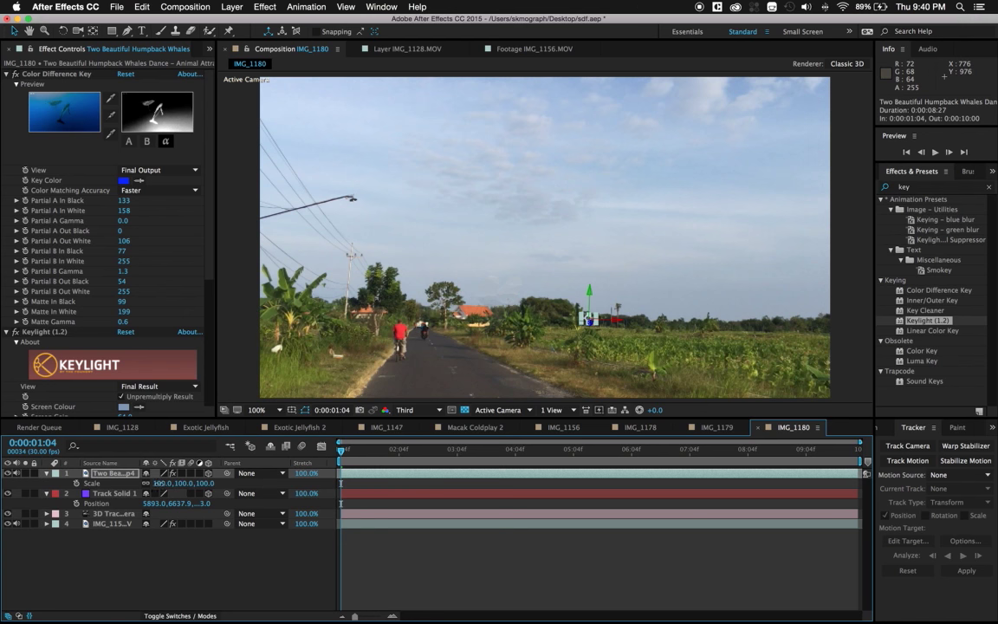
left_click_drag(169, 483, 295, 483)
left_click_drag(657, 303, 721, 287)
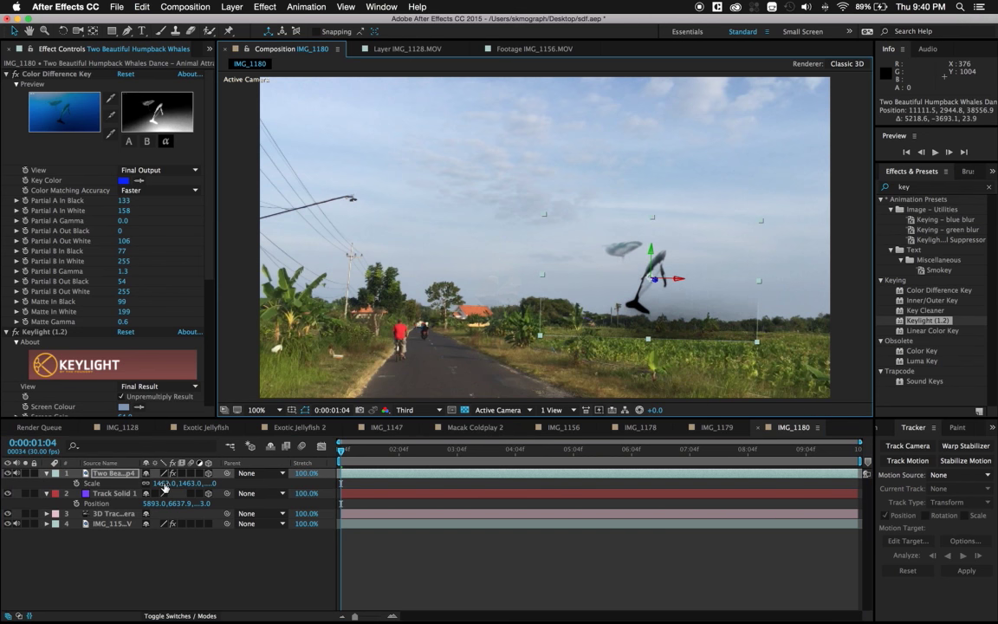
left_click_drag(164, 483, 598, 484)
mouse_move(686, 327)
left_mouse_down()
mouse_move(691, 304)
mouse_move(752, 301)
left_mouse_up()
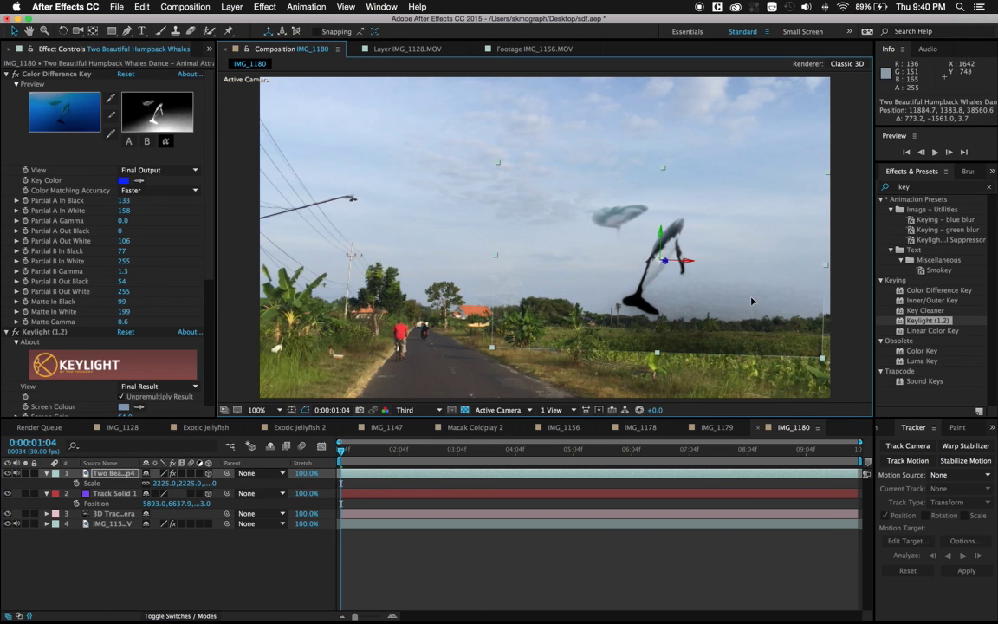
Step: Preview the composite, then return to 0:00:03:15 and check whale placement frame by frame
key("space")
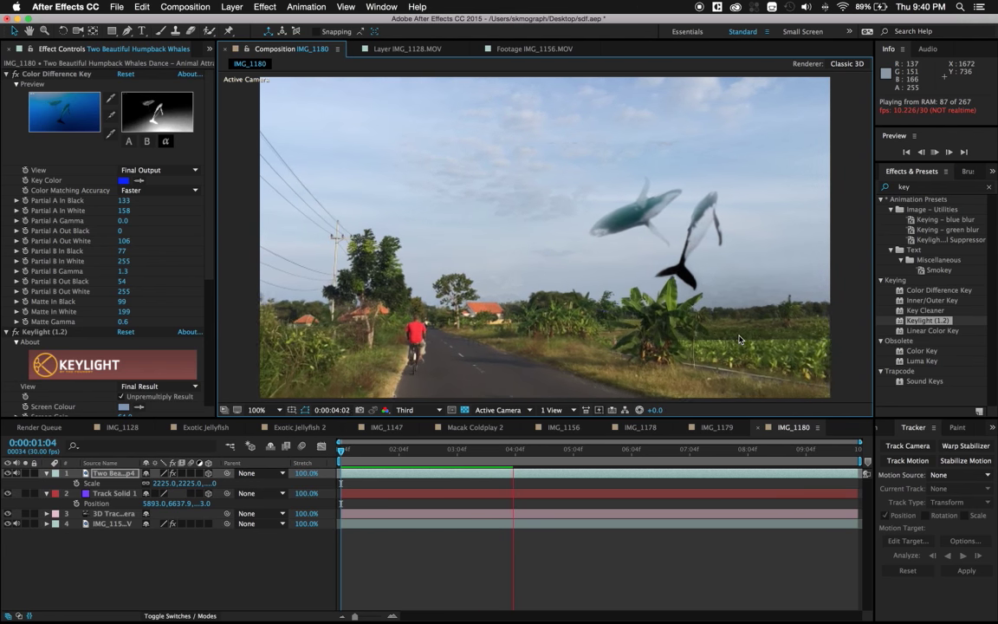
key("space")
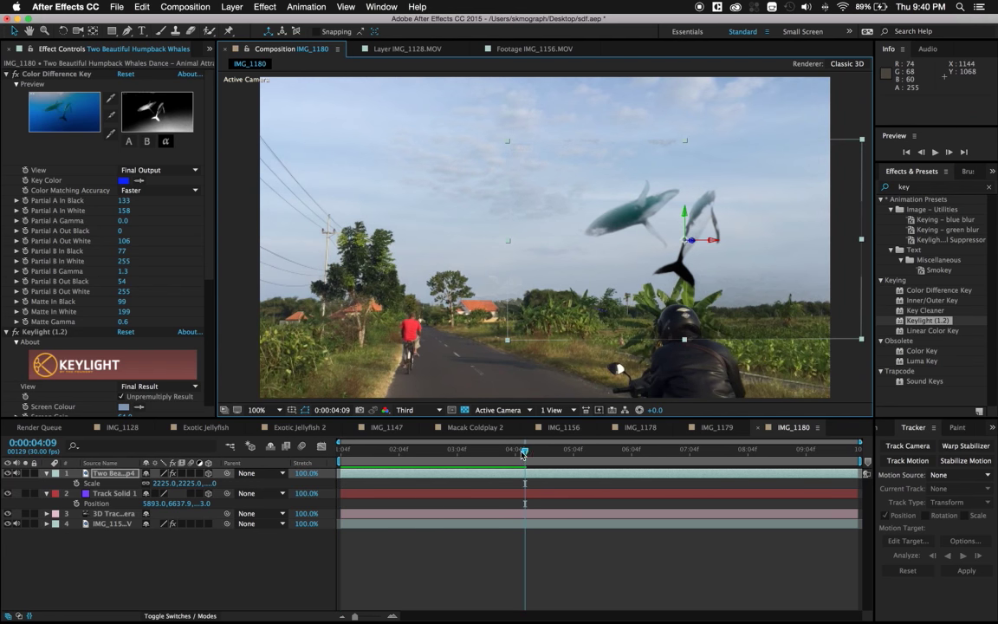
left_click(484, 450)
mouse_move(493, 457)
left_mouse_down()
mouse_move(556, 457)
mouse_move(494, 451)
left_mouse_up()
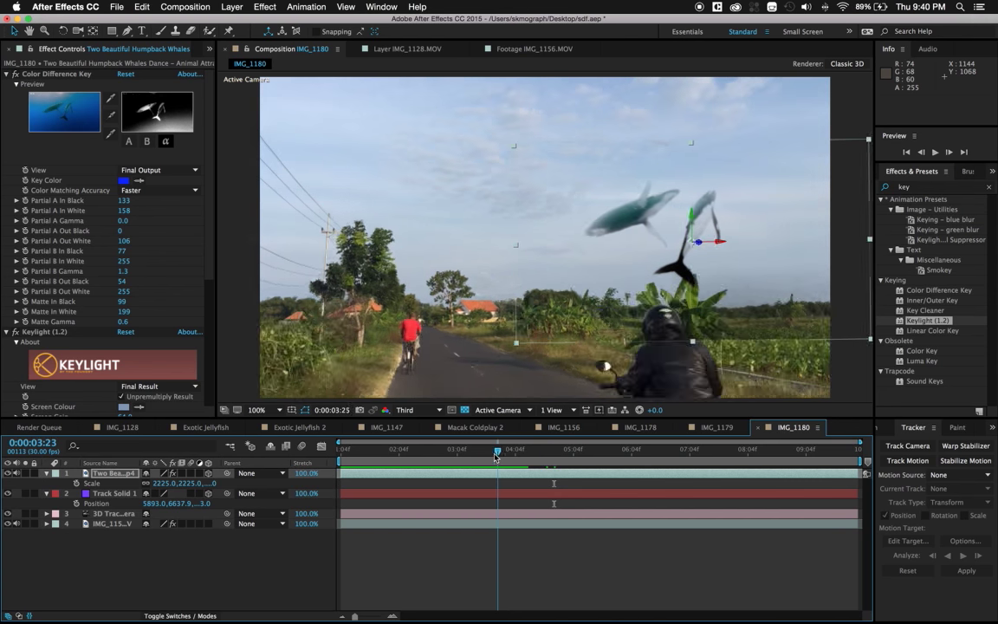
left_click(109, 524)
Step: Duplicate the road footage to the top of the stack and apply Extract to the copy
key("ctrl+d")
mouse_move(113, 526)
left_mouse_down()
mouse_move(102, 475)
mouse_move(114, 475)
left_mouse_up()
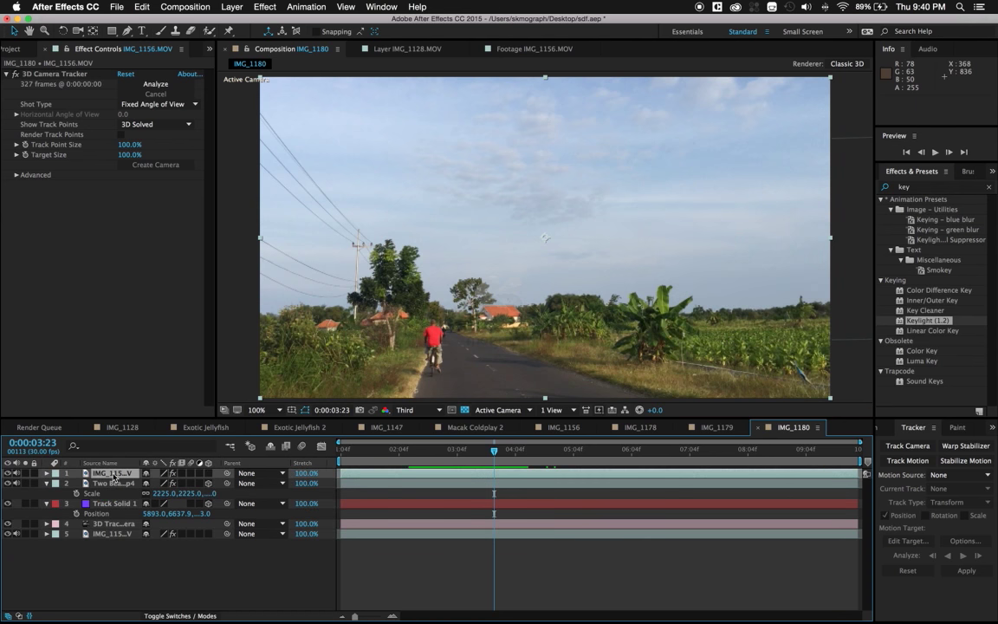
left_click(875, 187)
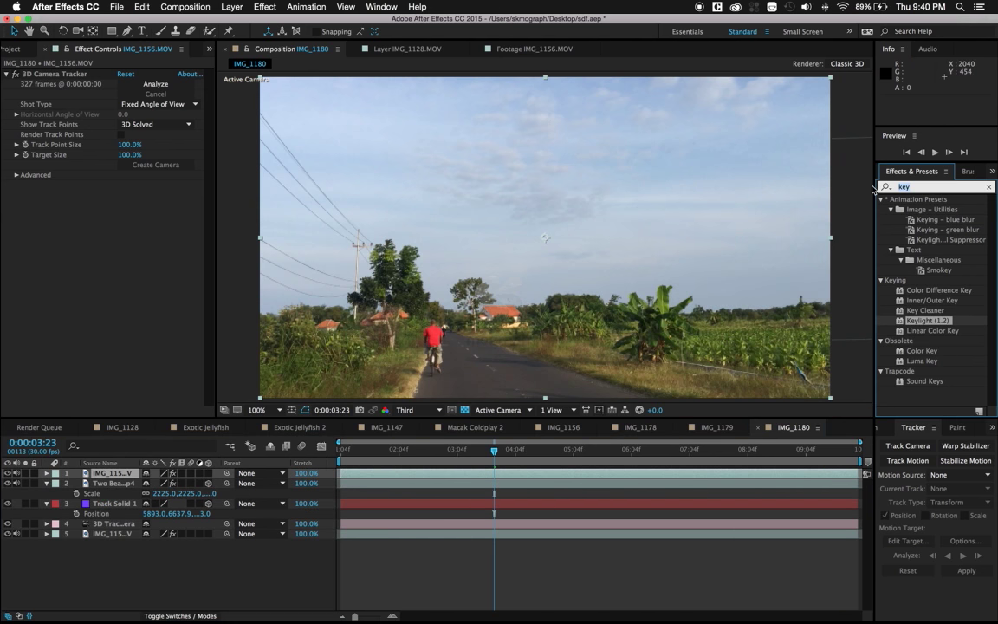
type("e")
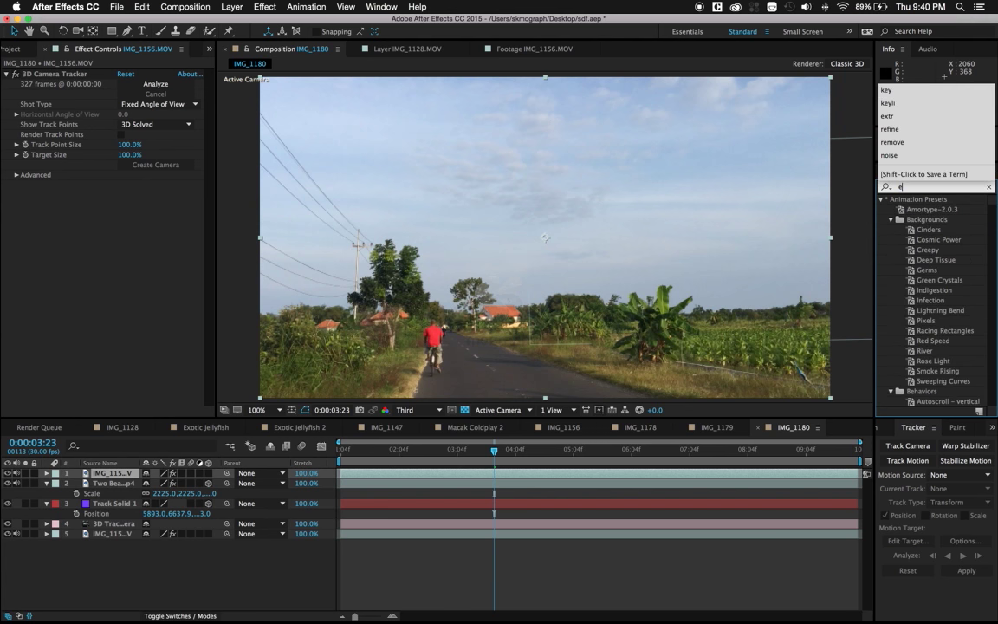
type("xtra")
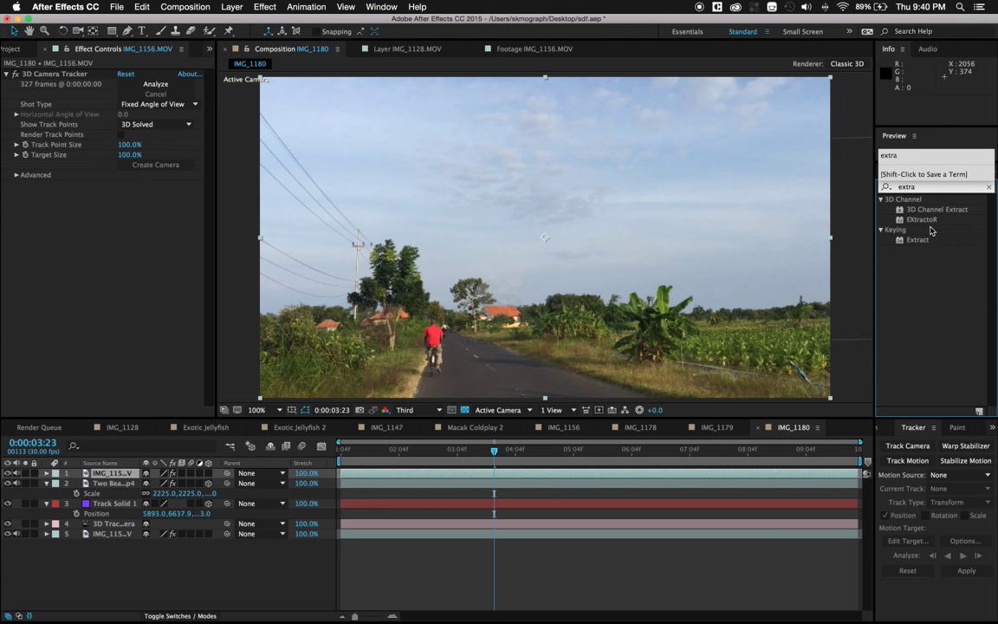
left_click(920, 241)
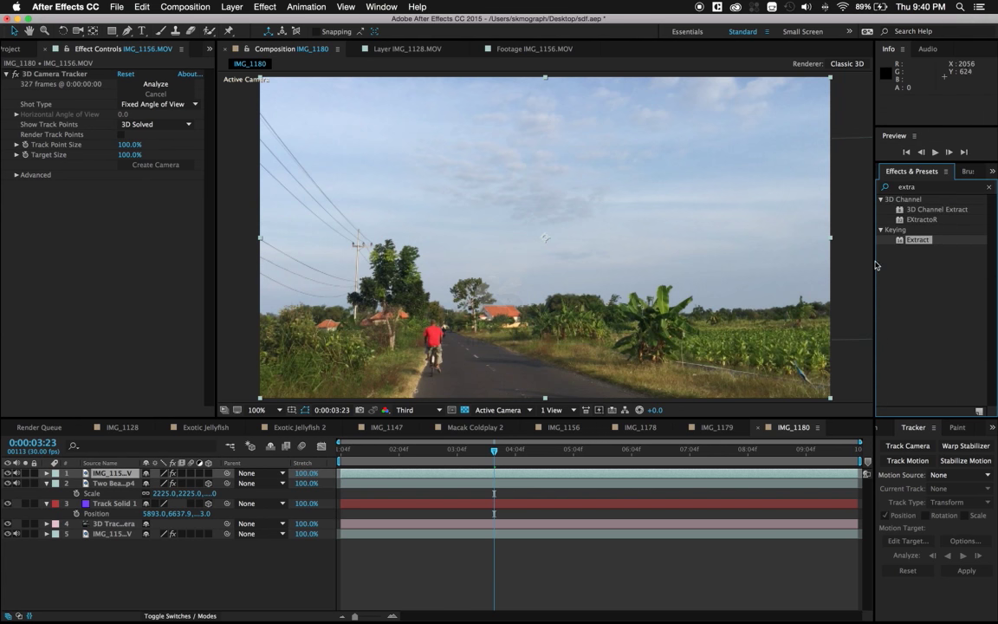
left_click_drag(901, 246, 536, 257)
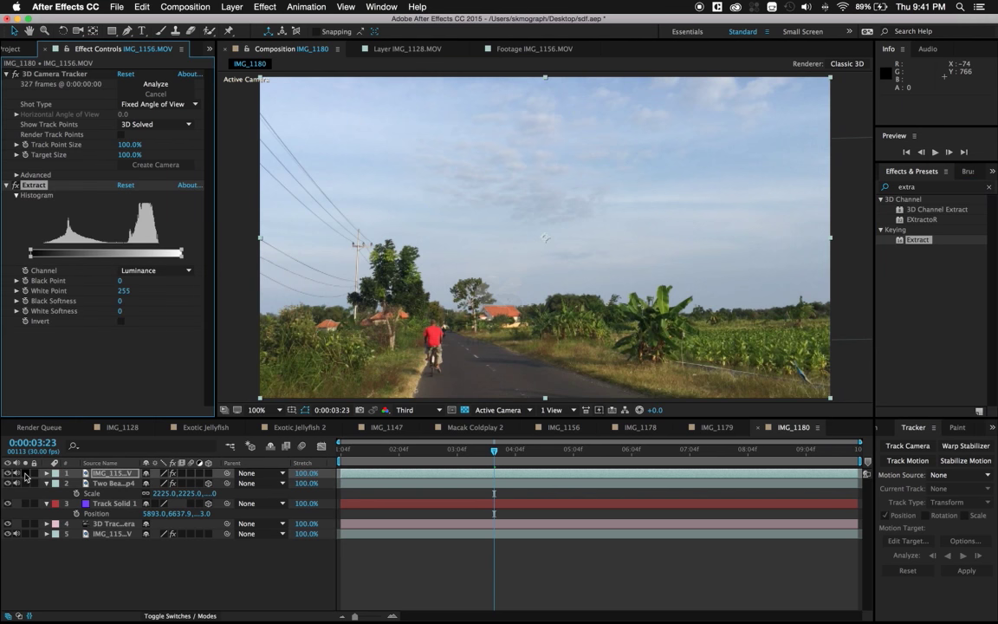
Step: Solo the road copy and lower Extract's White Point to 158 so the sky turns transparent
left_click(26, 474)
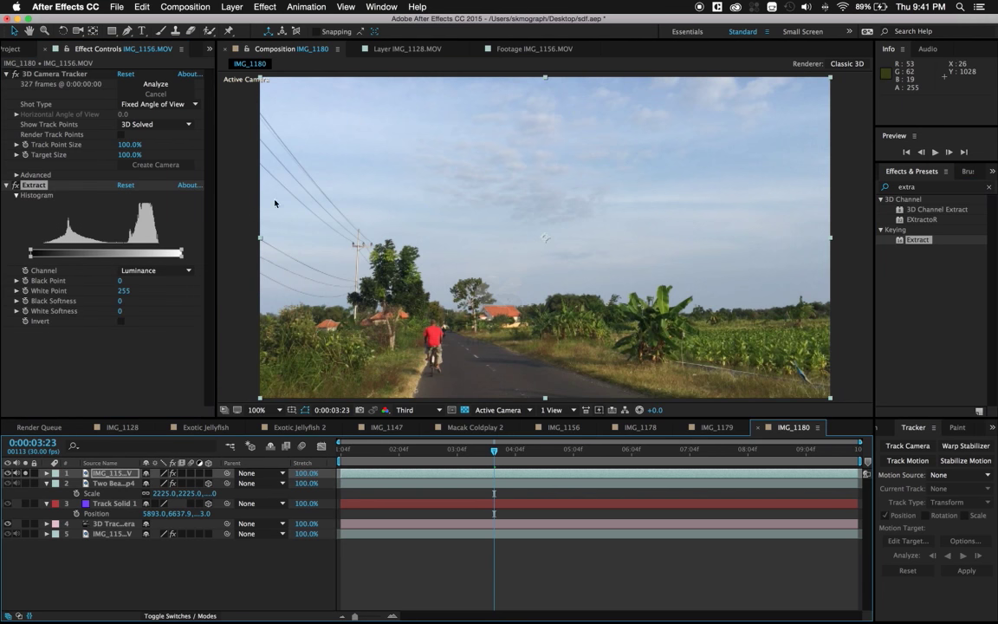
left_click(124, 291)
left_click_drag(95, 291, 70, 291)
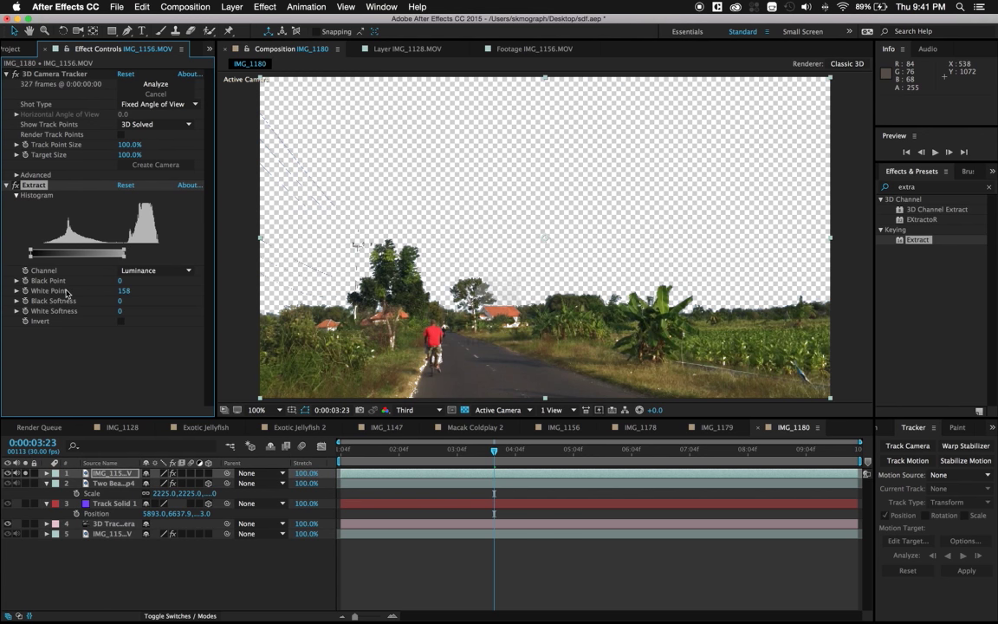
key("super+f")
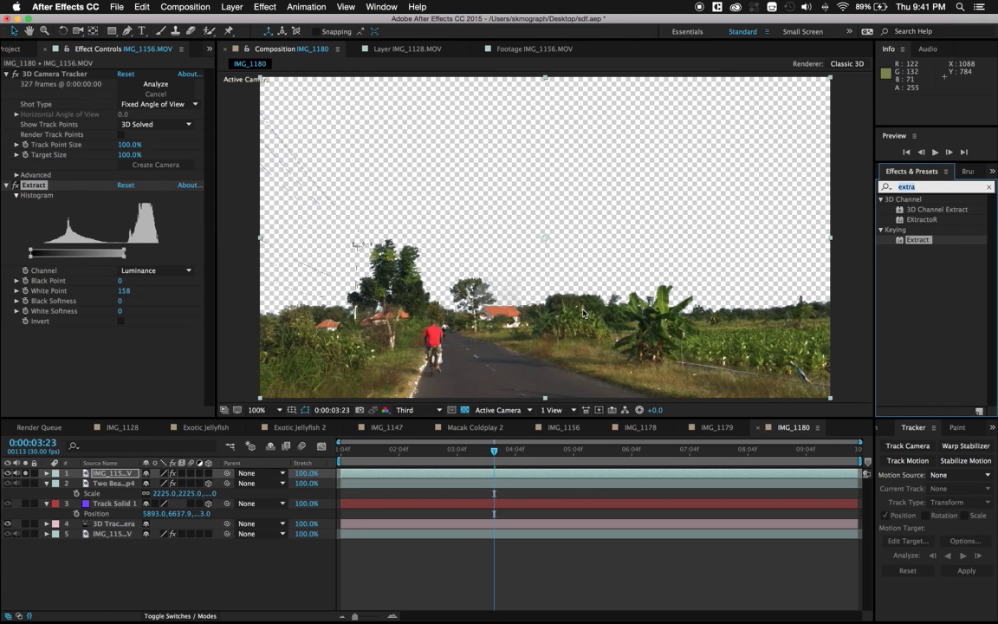
Step: Apply Matte Choker to the road copy and set Gray Level Softness 1 to 95%
type("m")
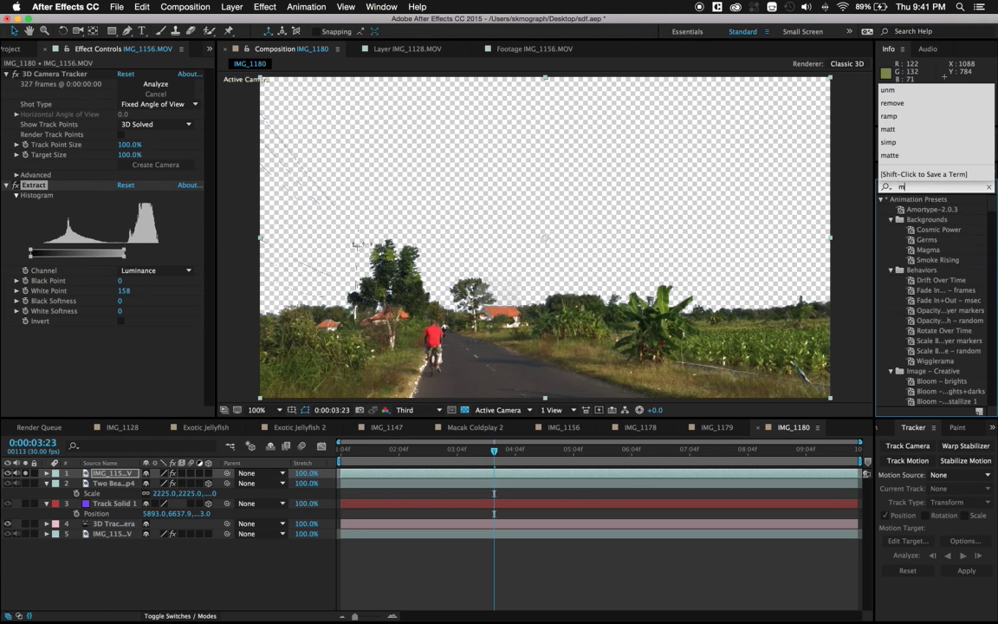
key("BackSpace")
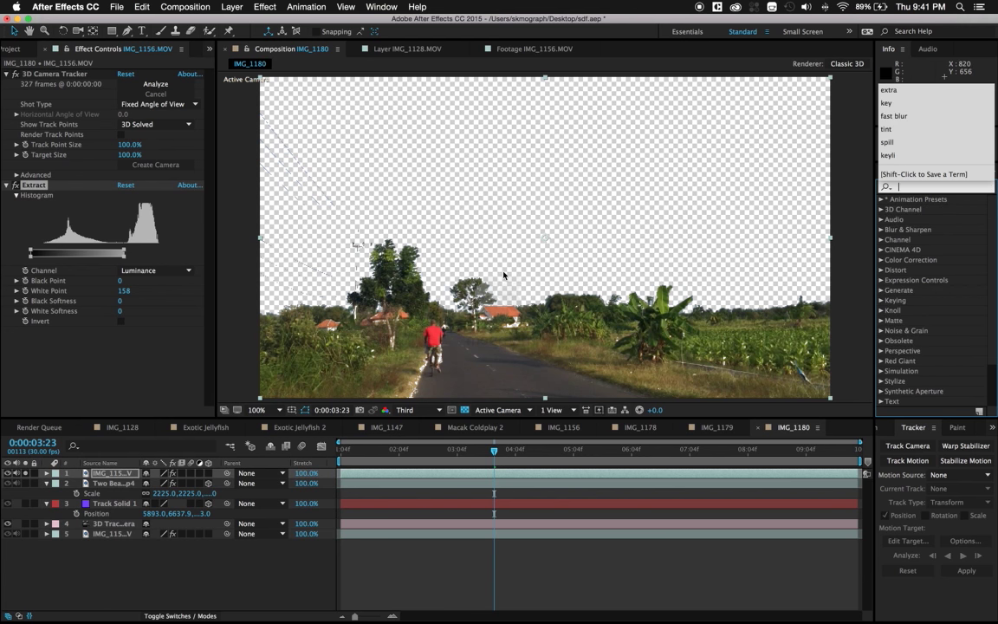
type("matte")
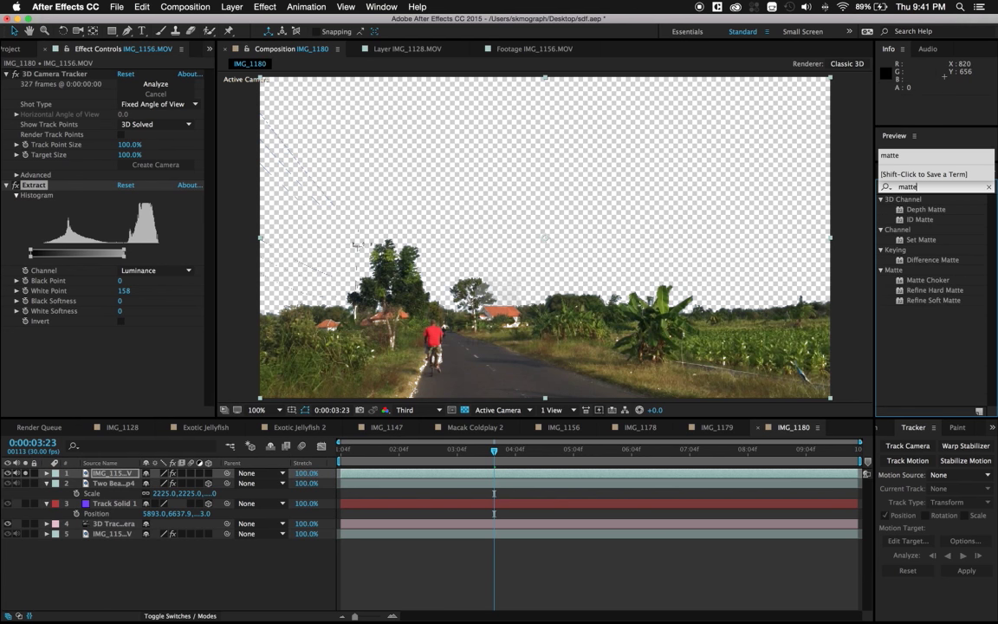
left_click_drag(911, 281, 475, 281)
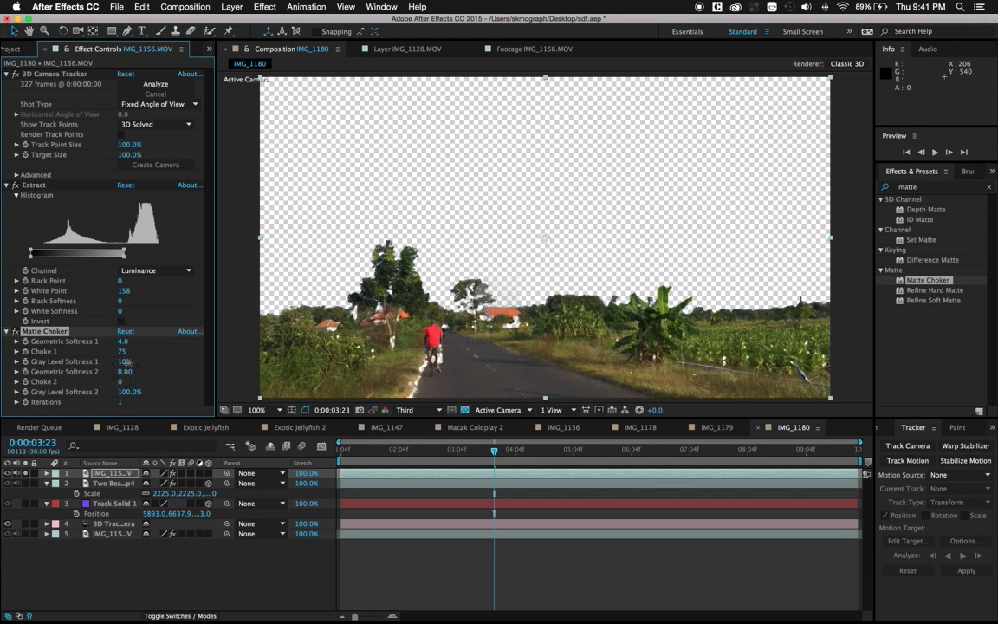
left_click_drag(125, 363, 165, 364)
mouse_move(255, 367)
left_mouse_down()
mouse_move(175, 368)
mouse_move(234, 368)
left_mouse_up()
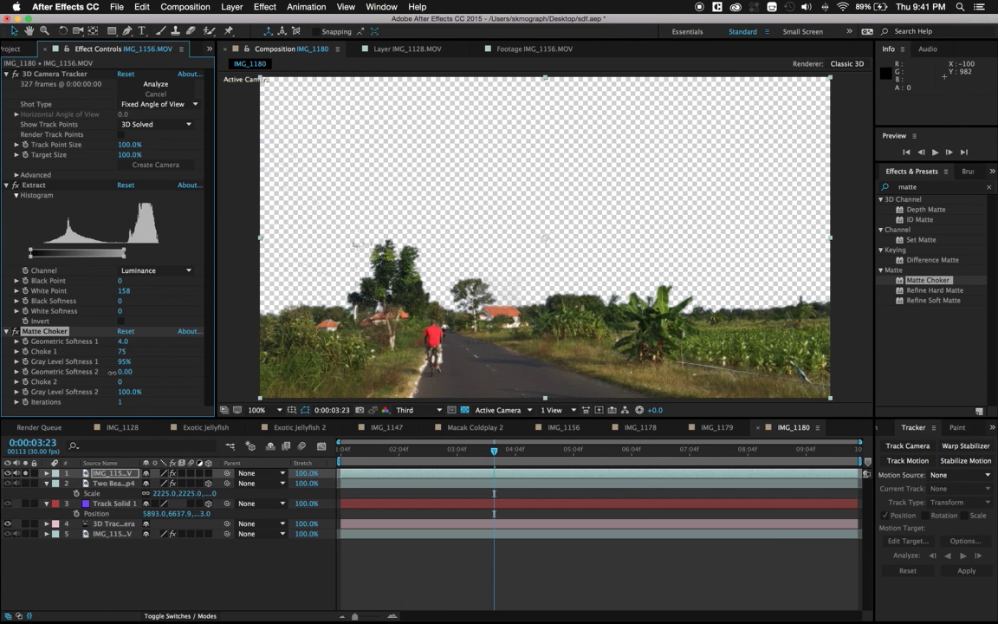
Step: Settle Geometric Softness 2 at 11.00, unsolo the road copy, and return to the shot's start
left_click_drag(161, 373, 204, 373)
left_click_drag(158, 371, 127, 373)
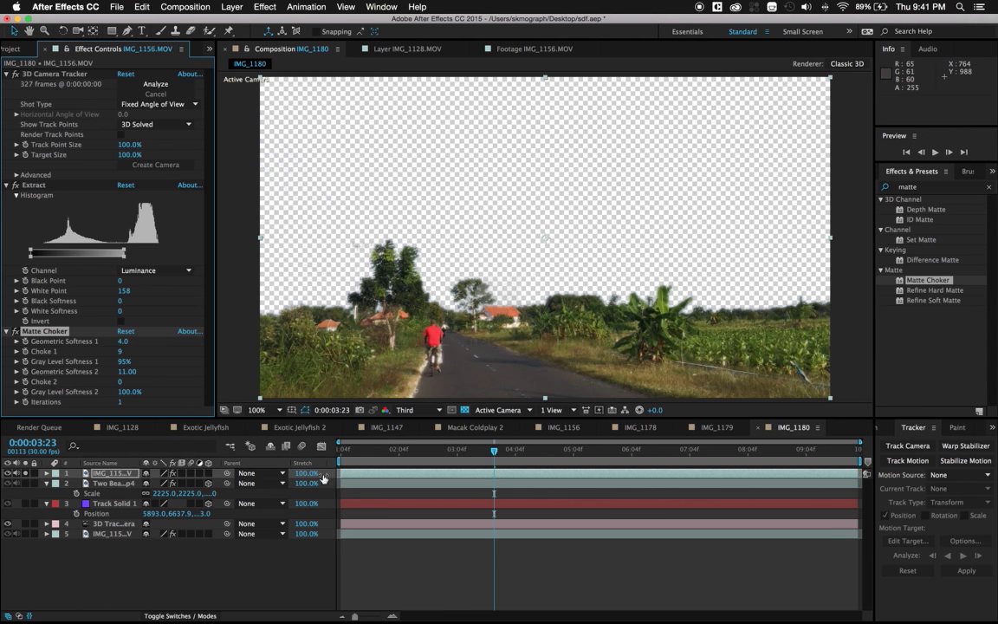
left_click(24, 473)
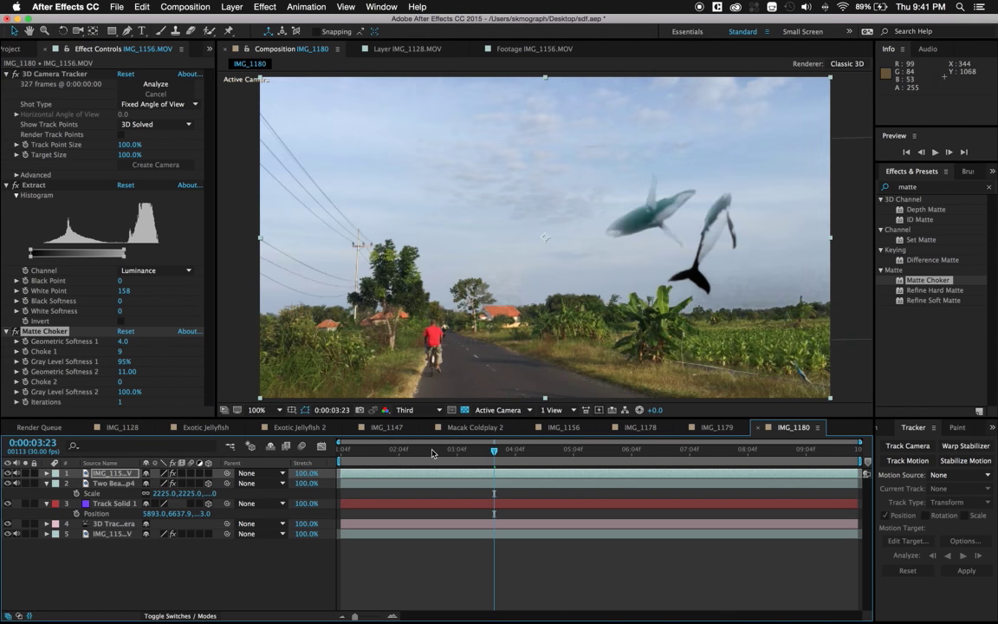
left_click_drag(444, 449, 314, 454)
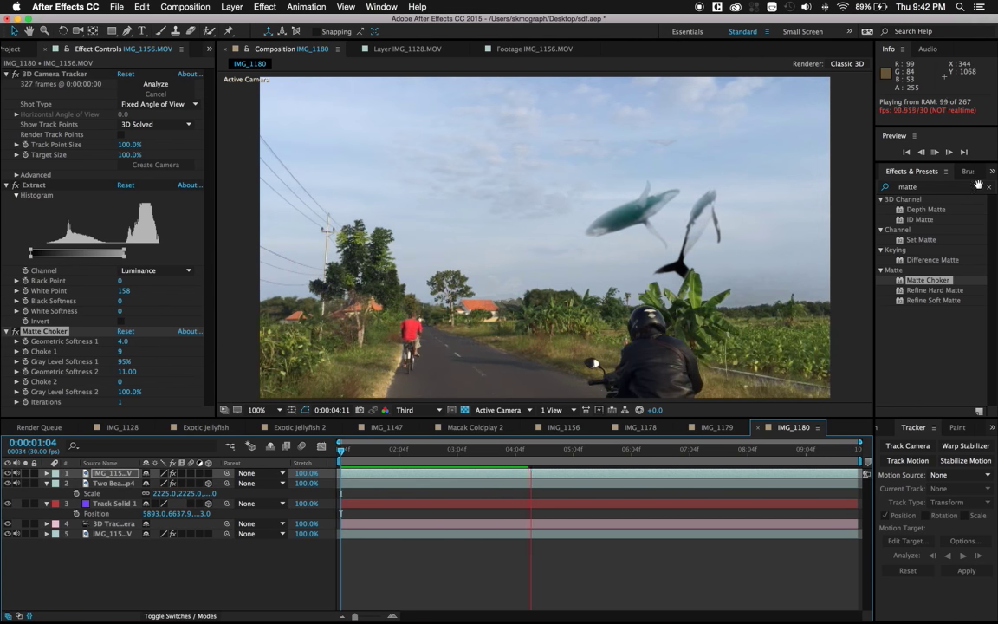
Step: Stop the preview and collapse the 3D Camera Tracker, Extract and Matte Choker effects
key("space")
left_click(7, 75)
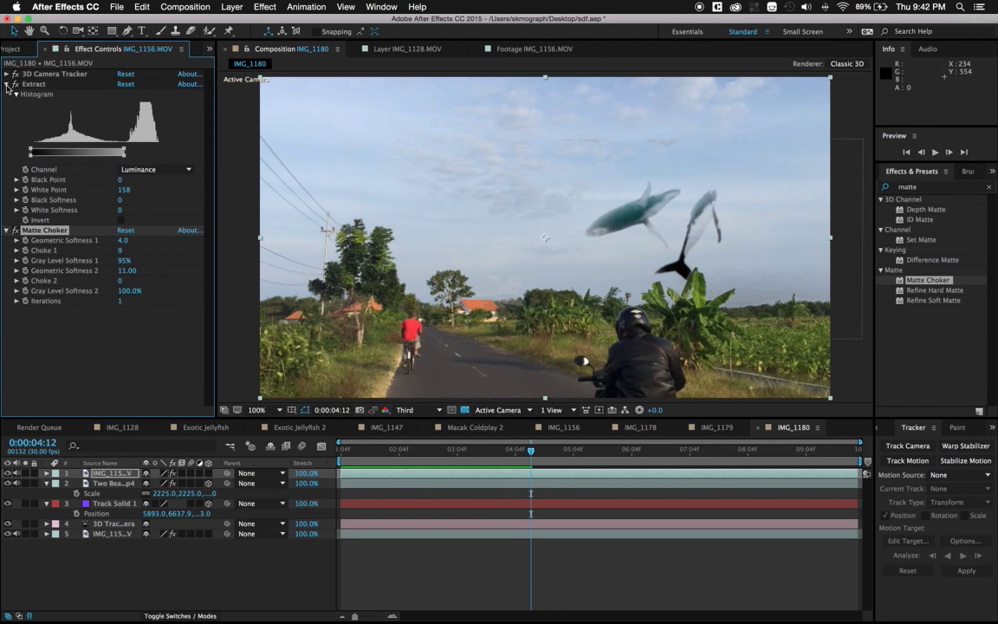
left_click(7, 84)
left_click(6, 94)
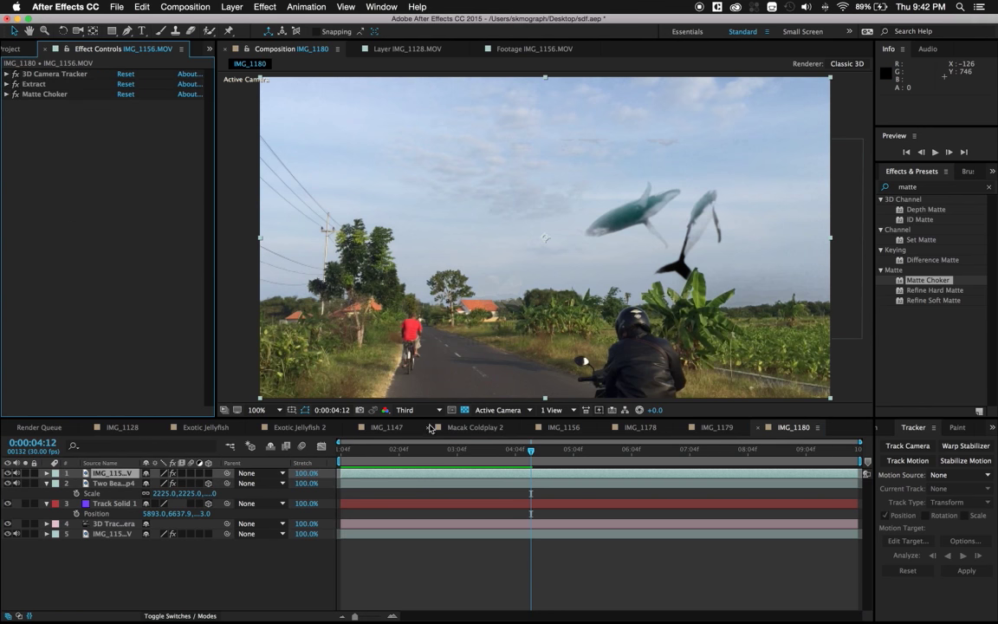
Step: Preview the composite again, stopping at 0:00:05:12, and select the whale layer
key("space")
left_click(934, 153)
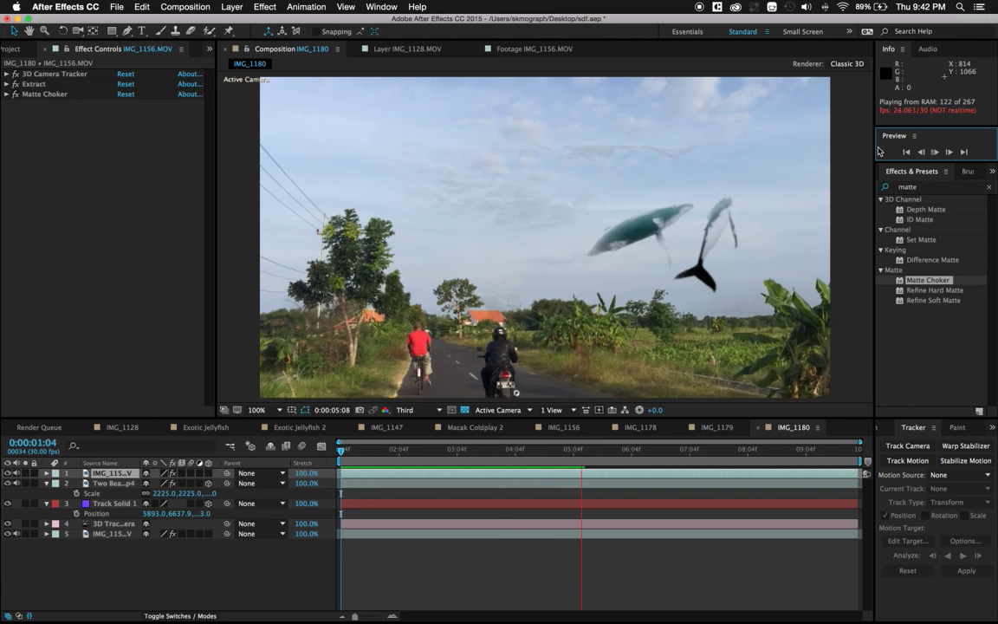
key("space")
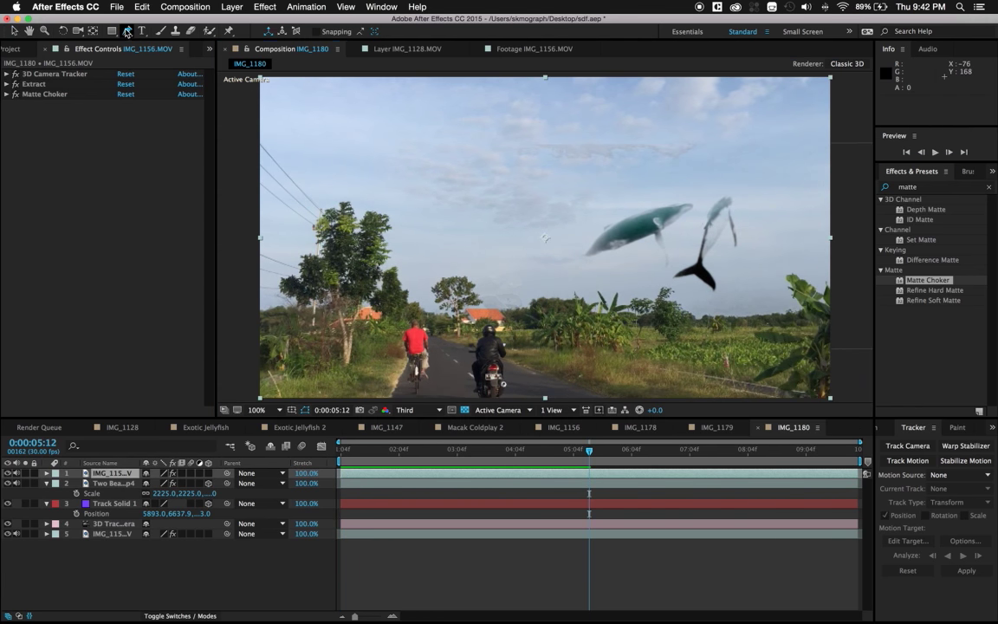
left_click(106, 483)
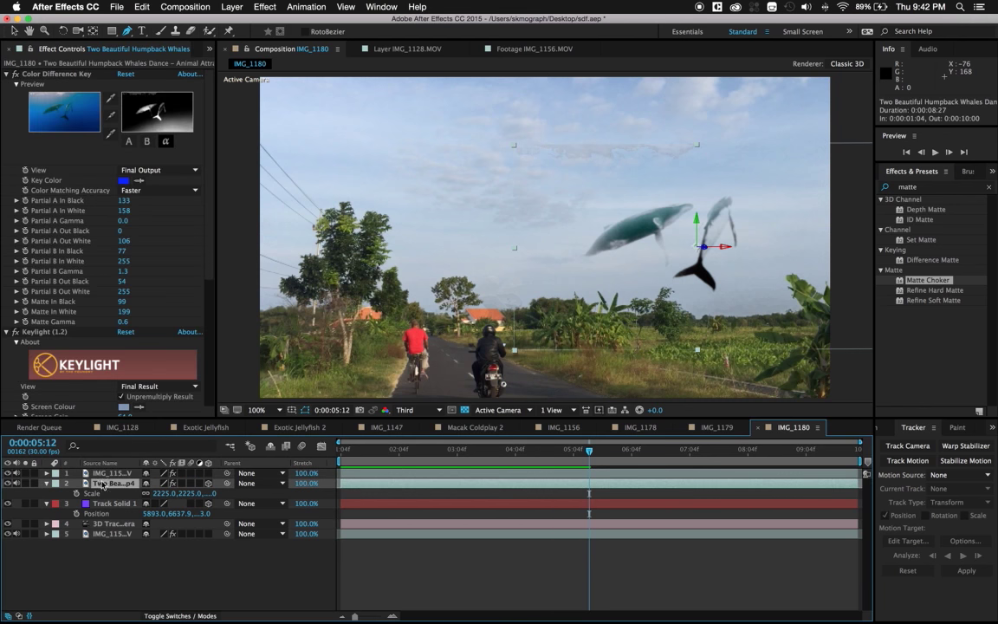
Step: Draw a closed Pen mask around both whales on the whale layer
left_click(783, 183)
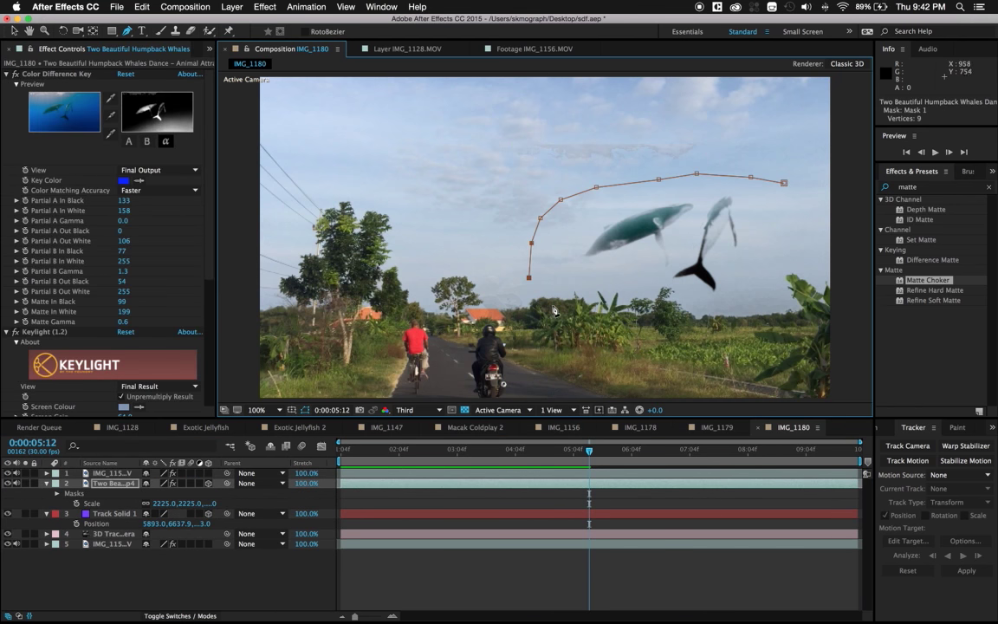
left_click(693, 318)
left_click(724, 304)
left_click(751, 287)
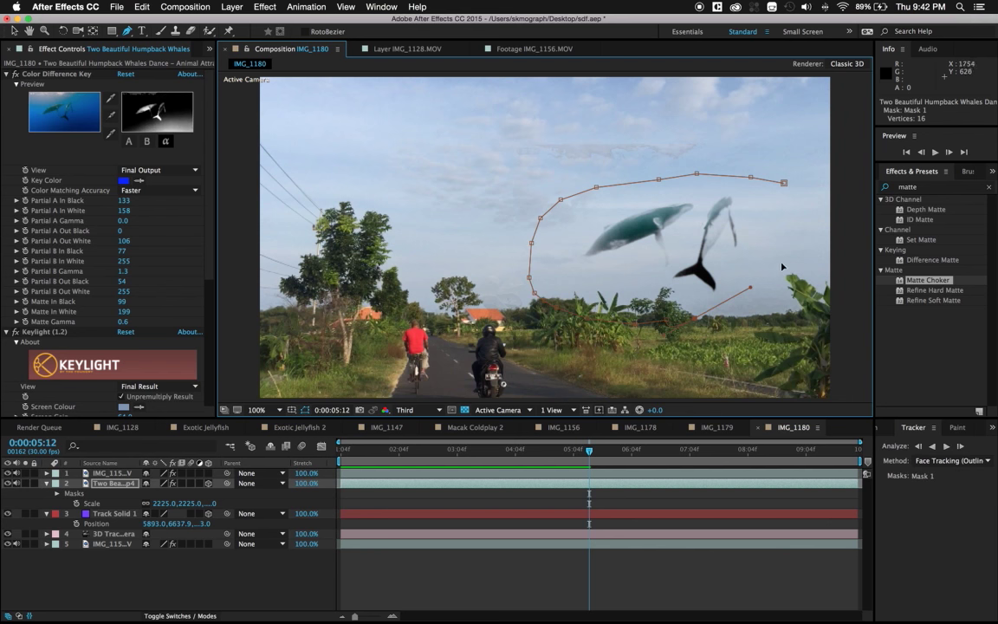
left_click(784, 184)
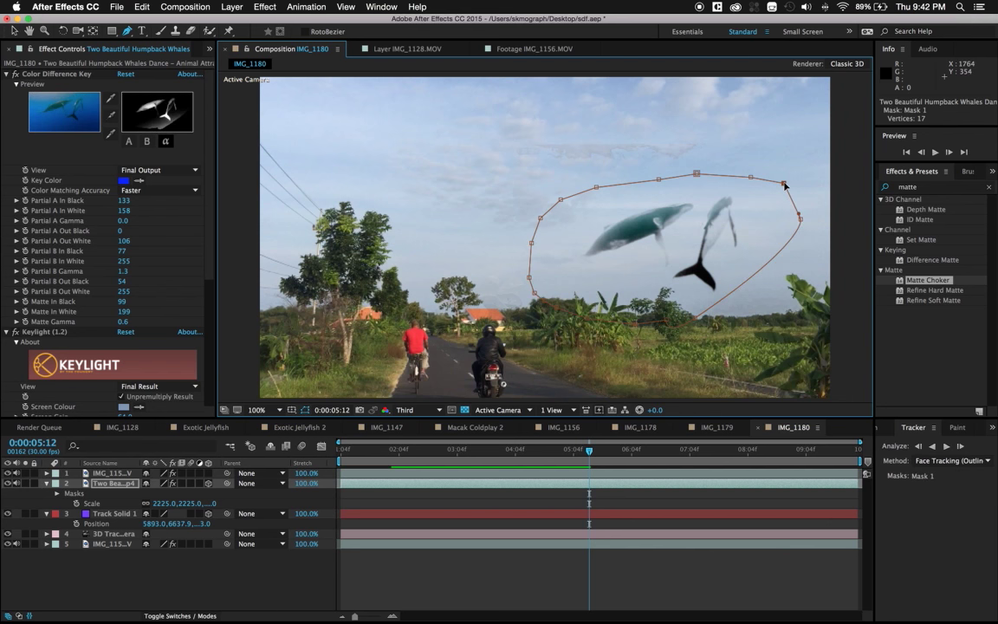
left_click(97, 491)
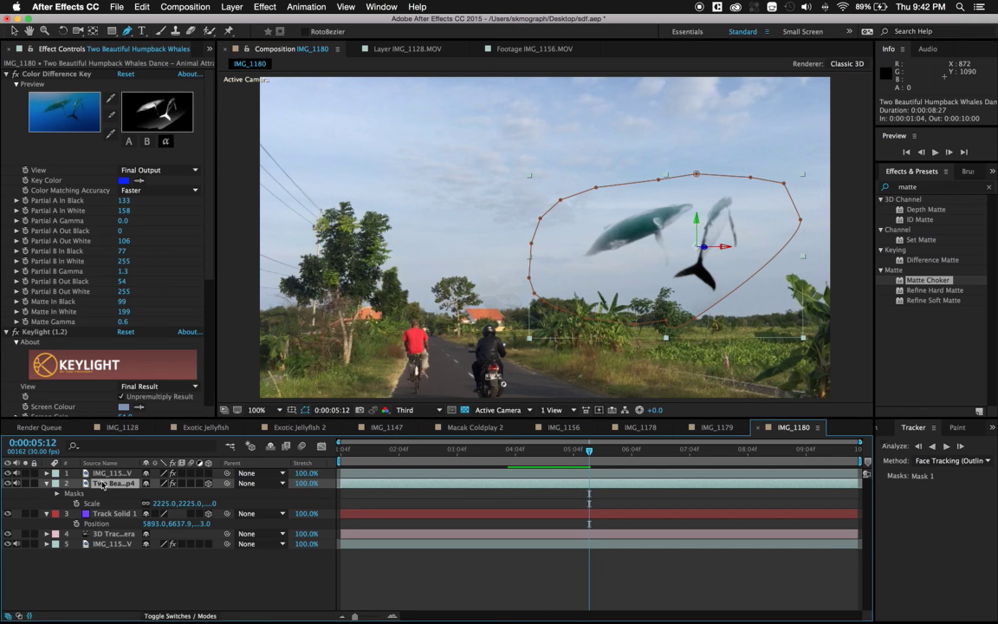
Step: Feather Mask 1 to 74.0 pixels and hide the mask outline
key("m")
key("m")
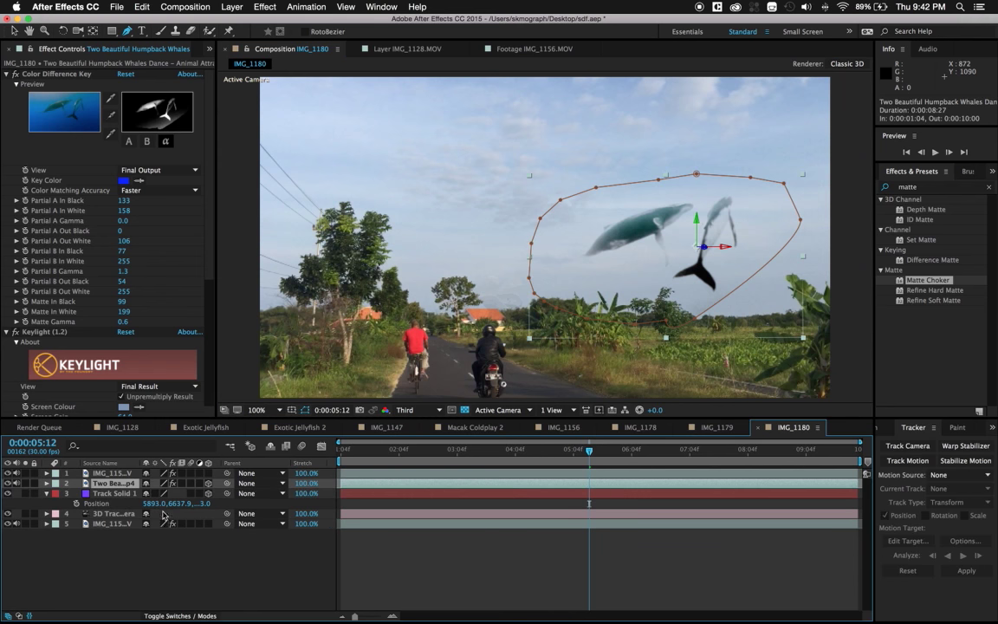
key("m")
left_click_drag(171, 517, 237, 513)
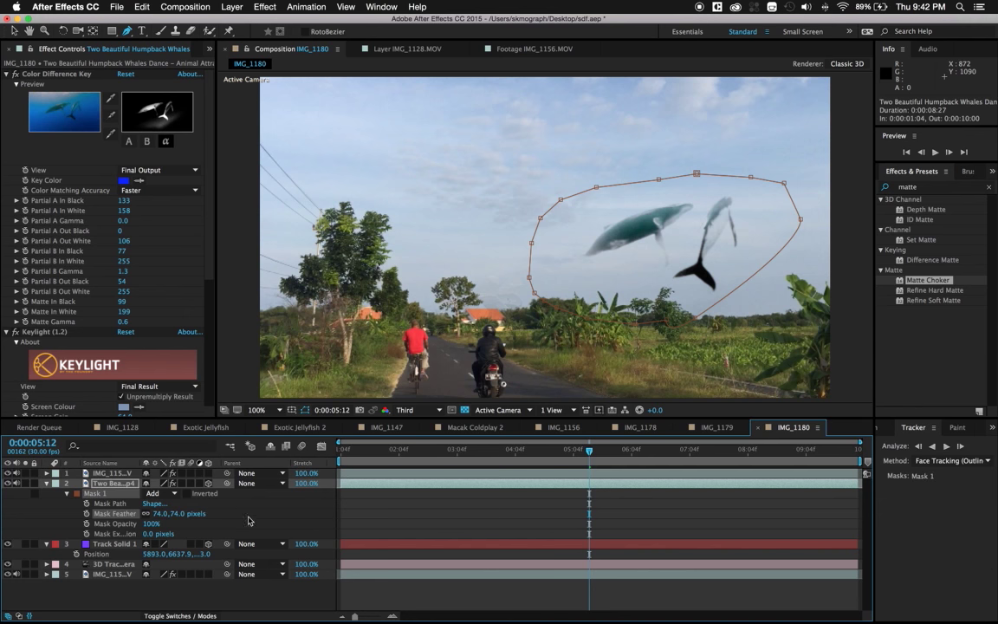
left_click(511, 592)
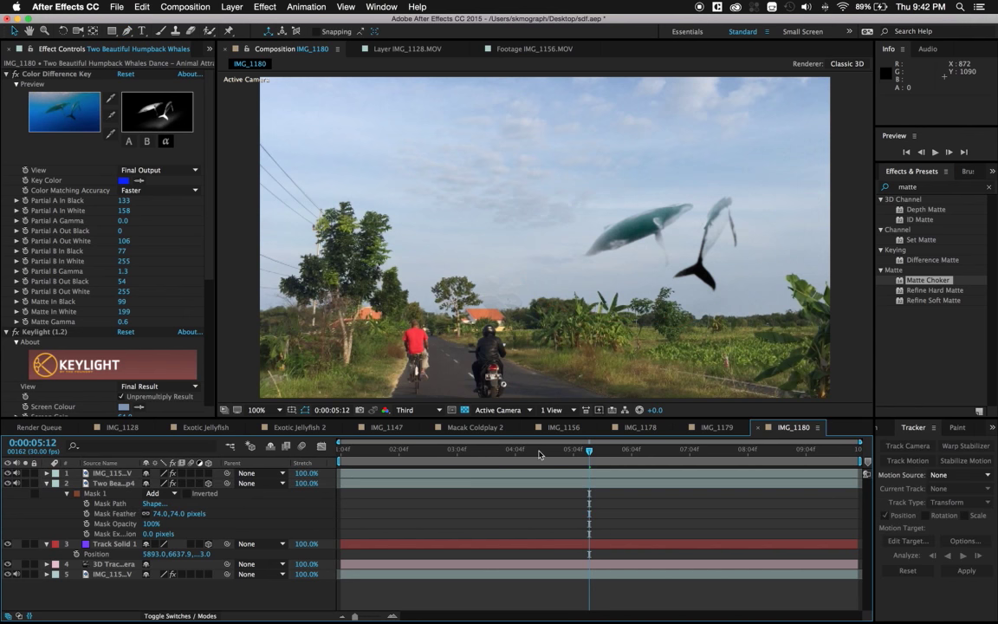
Step: Preview the feathered composite through 0:00:09:08 and collapse Color Difference Key and Keylight
key("space")
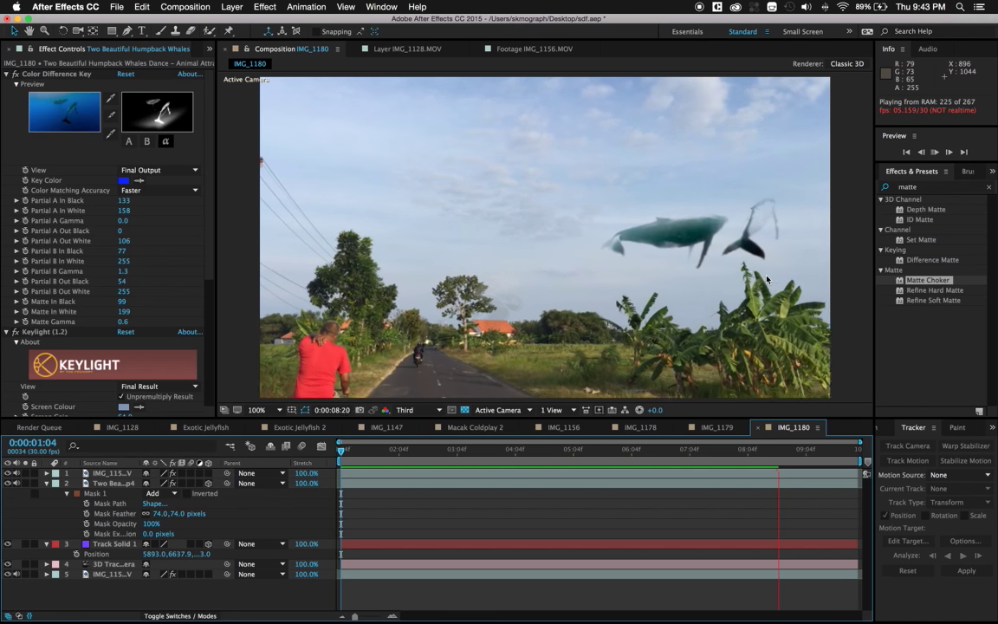
left_click(16, 73)
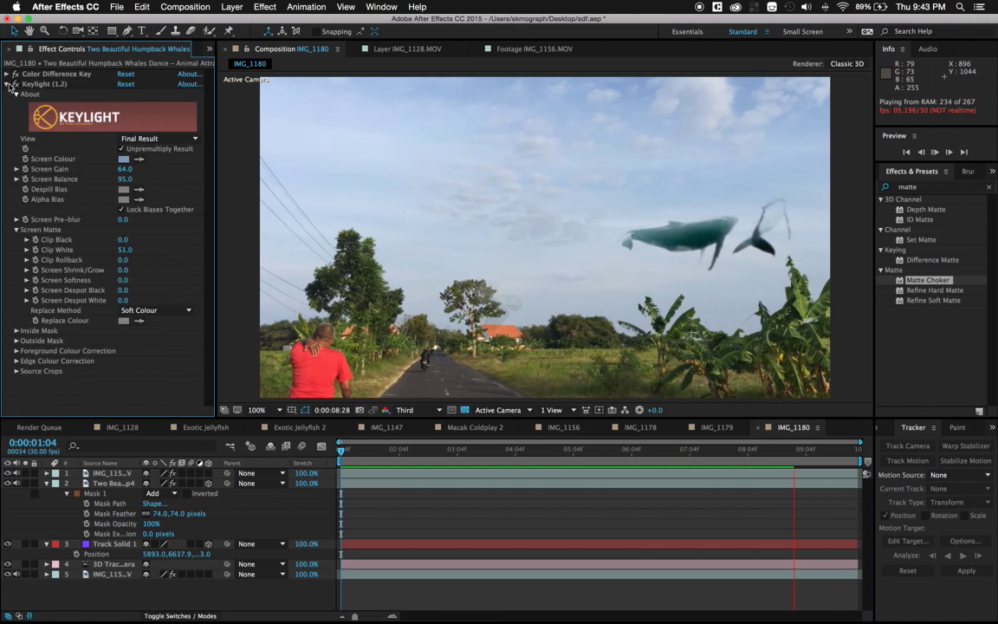
left_click(8, 85)
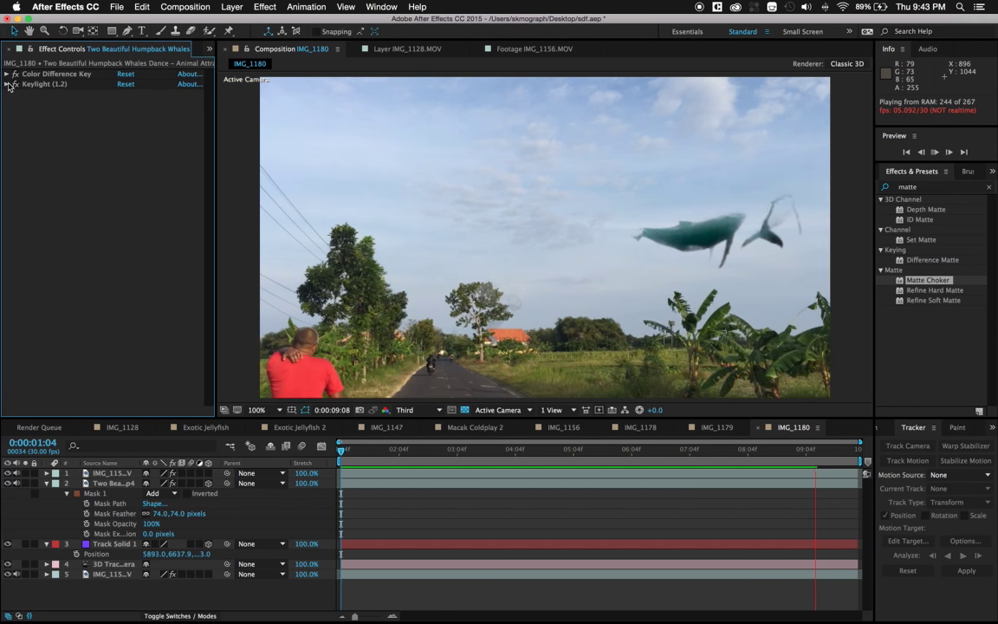